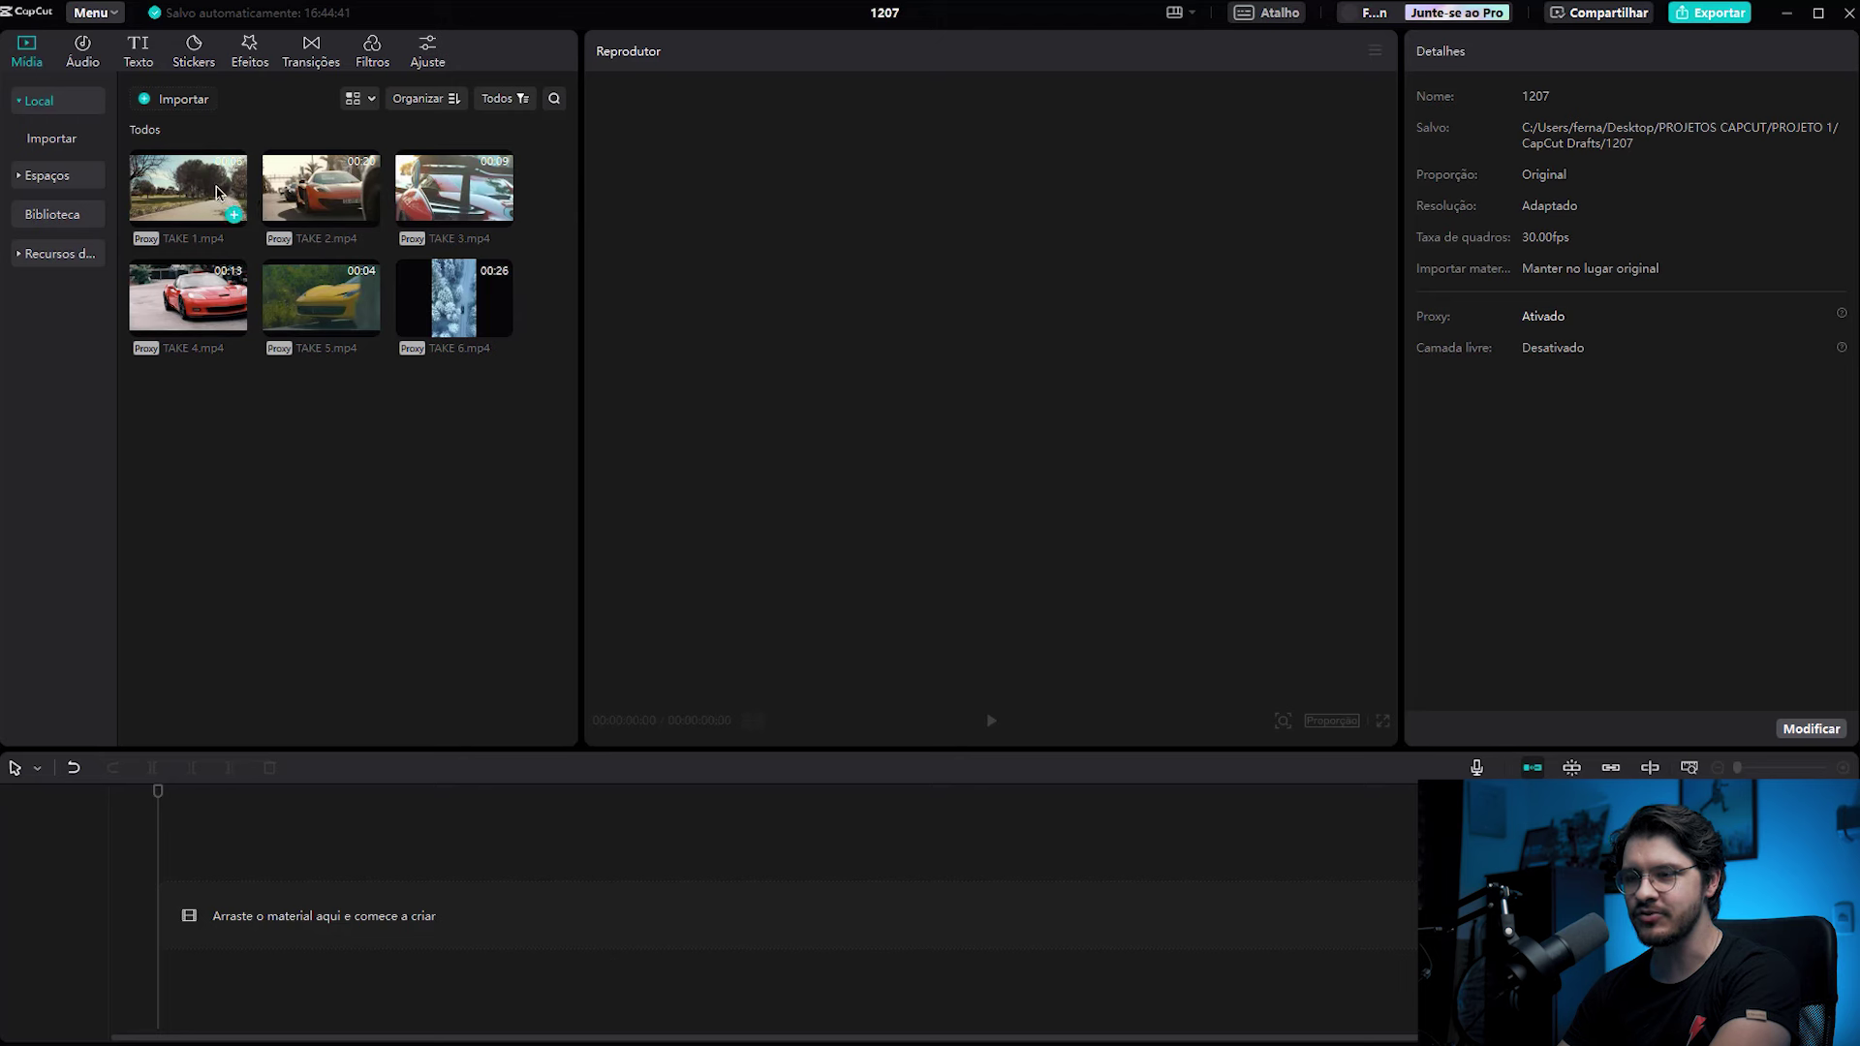
# - Add TAKE 1.mp4 to the timeline and insert TAKE 3.mp4 ahead of it on the same track
pyautogui.moveTo(391, 709); pyautogui.dragTo(357, 901)
pyautogui.moveTo(161, 797); pyautogui.dragTo(253, 796)
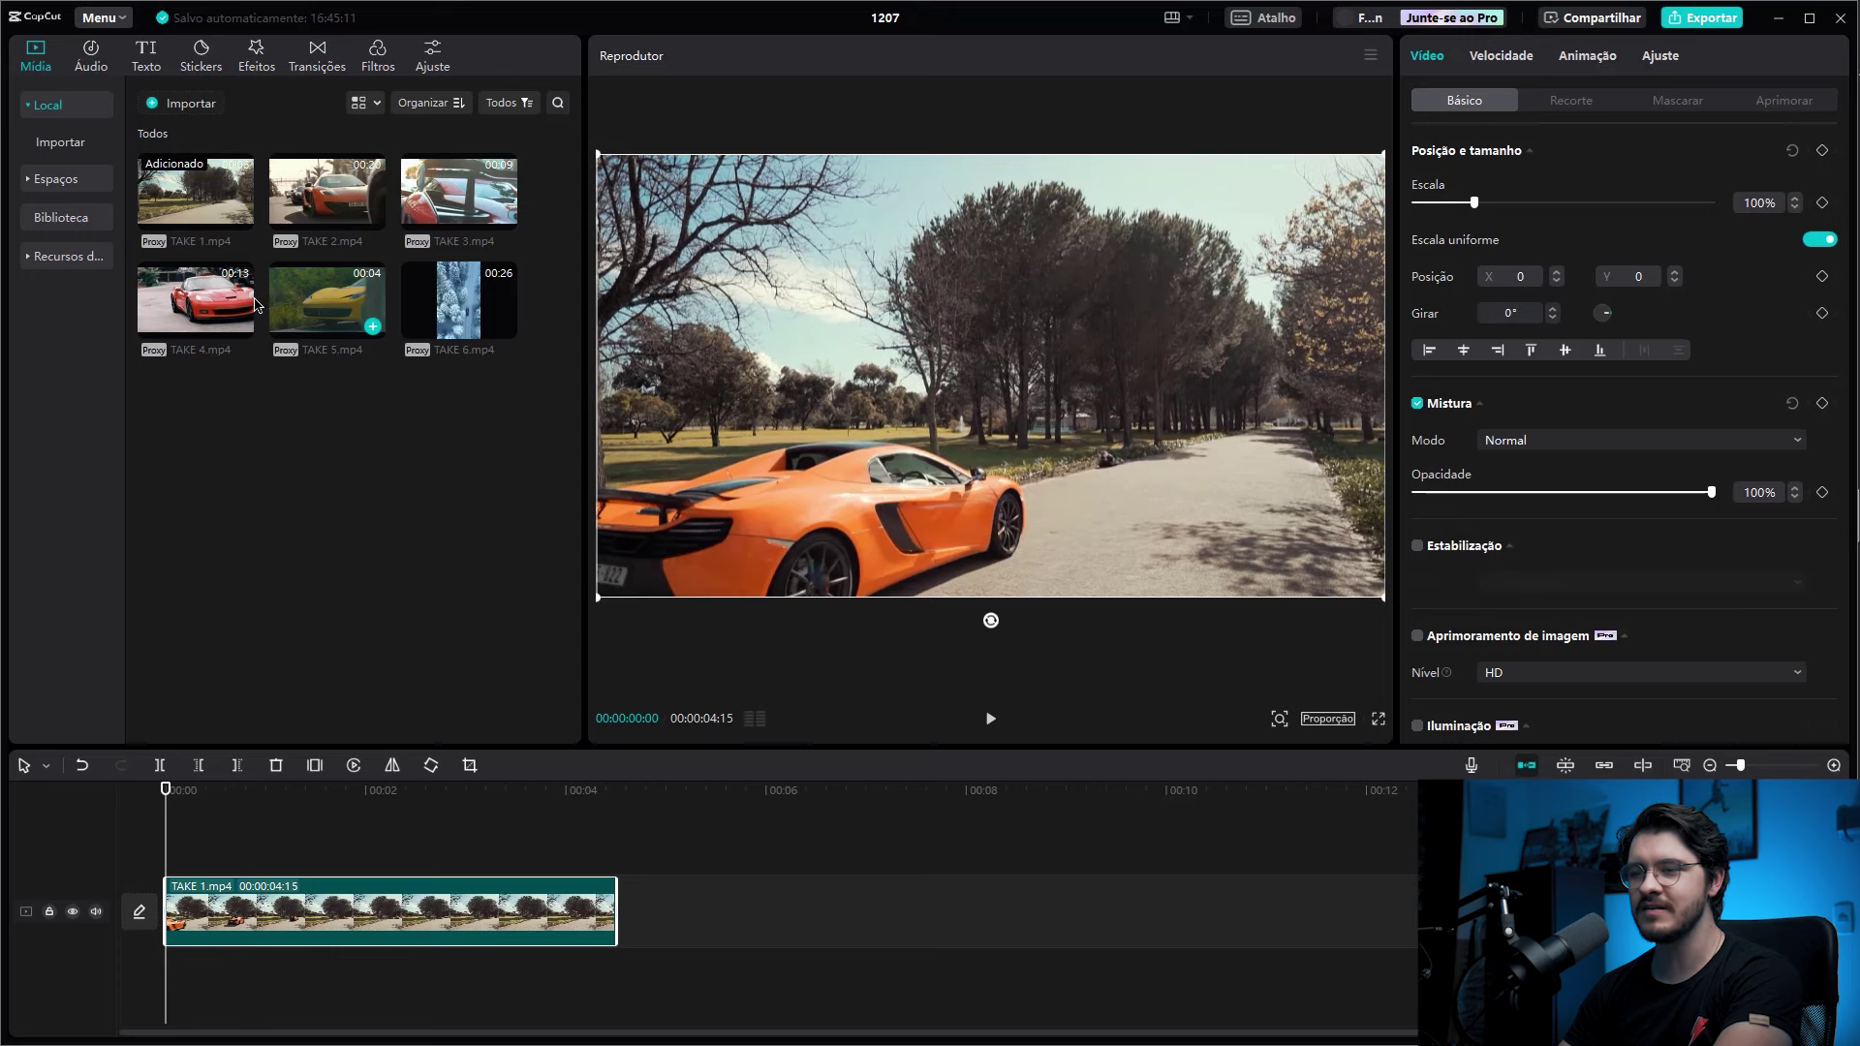
pyautogui.moveTo(466, 200); pyautogui.dragTo(773, 791)
# - Trim the end of TAKE 3.mp4 to a duration of 00:00:05:18 and review the cut to TAKE 1.mp4
pyautogui.moveTo(1026, 910); pyautogui.dragTo(714, 901)
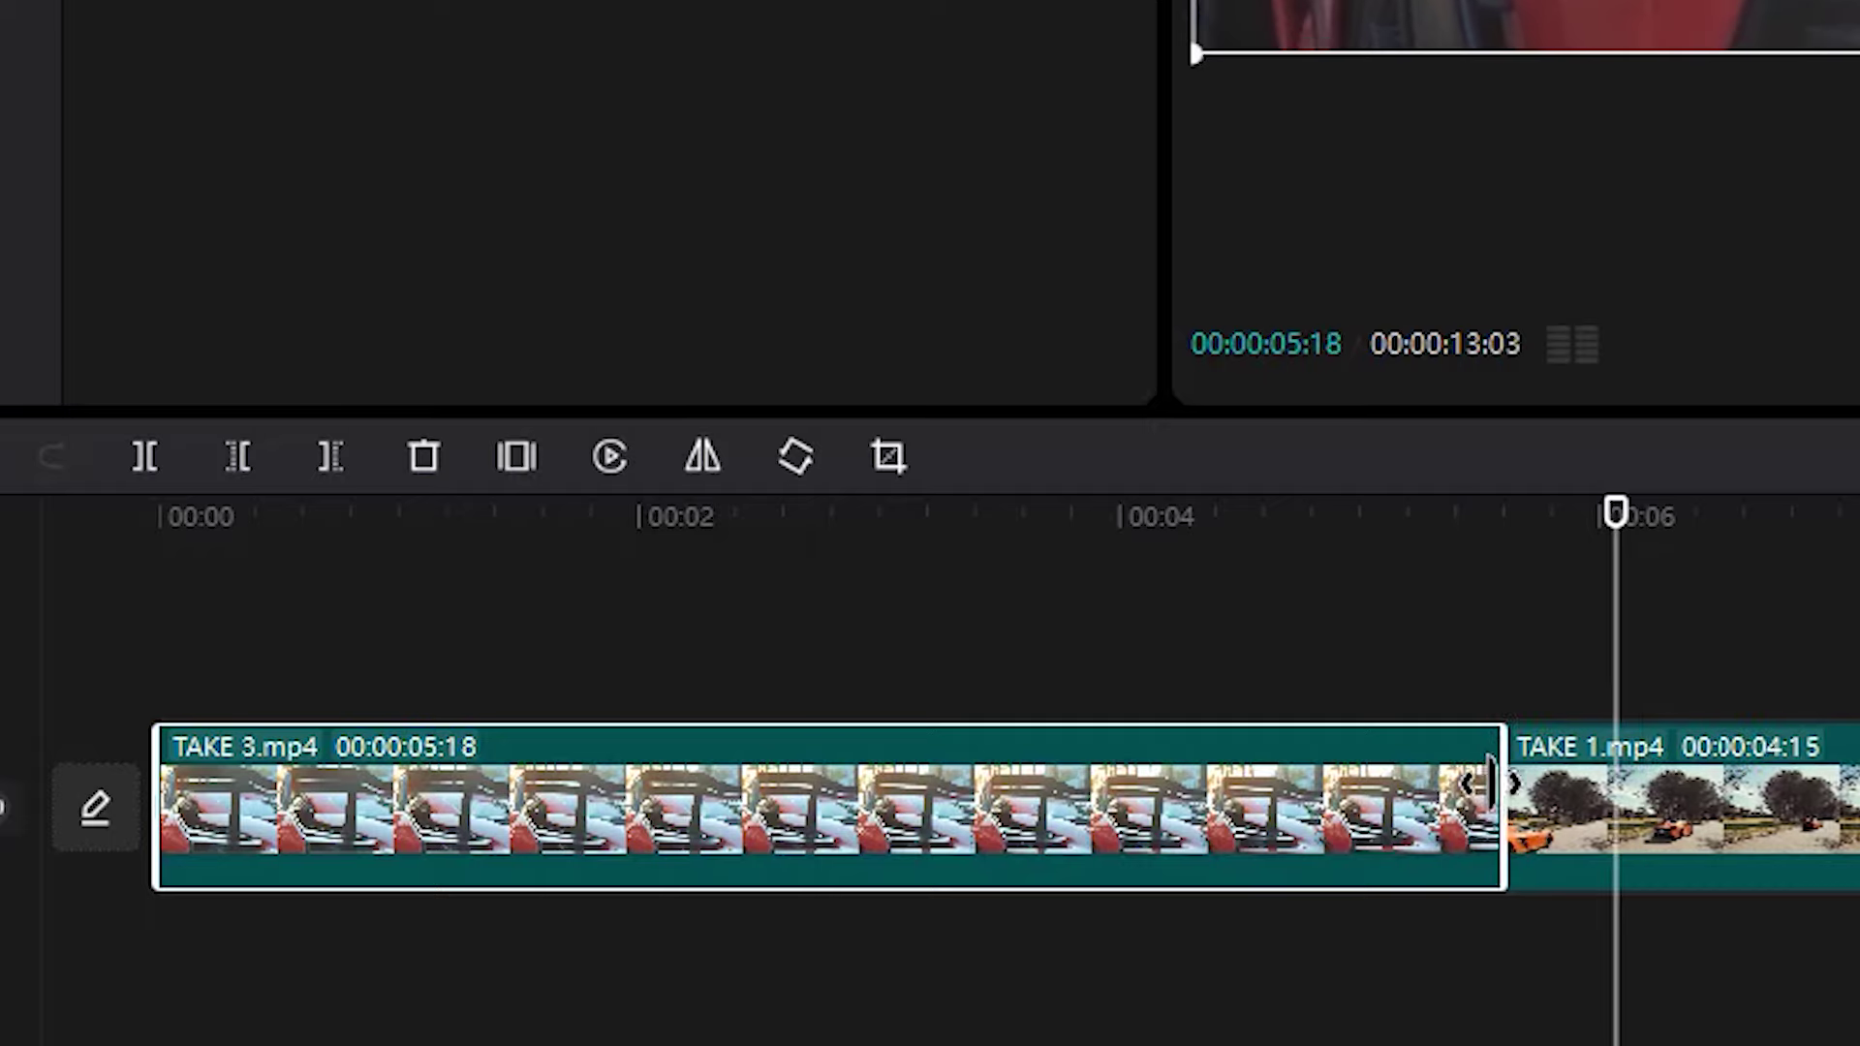
pyautogui.press('space')
pyautogui.click(1438, 581)
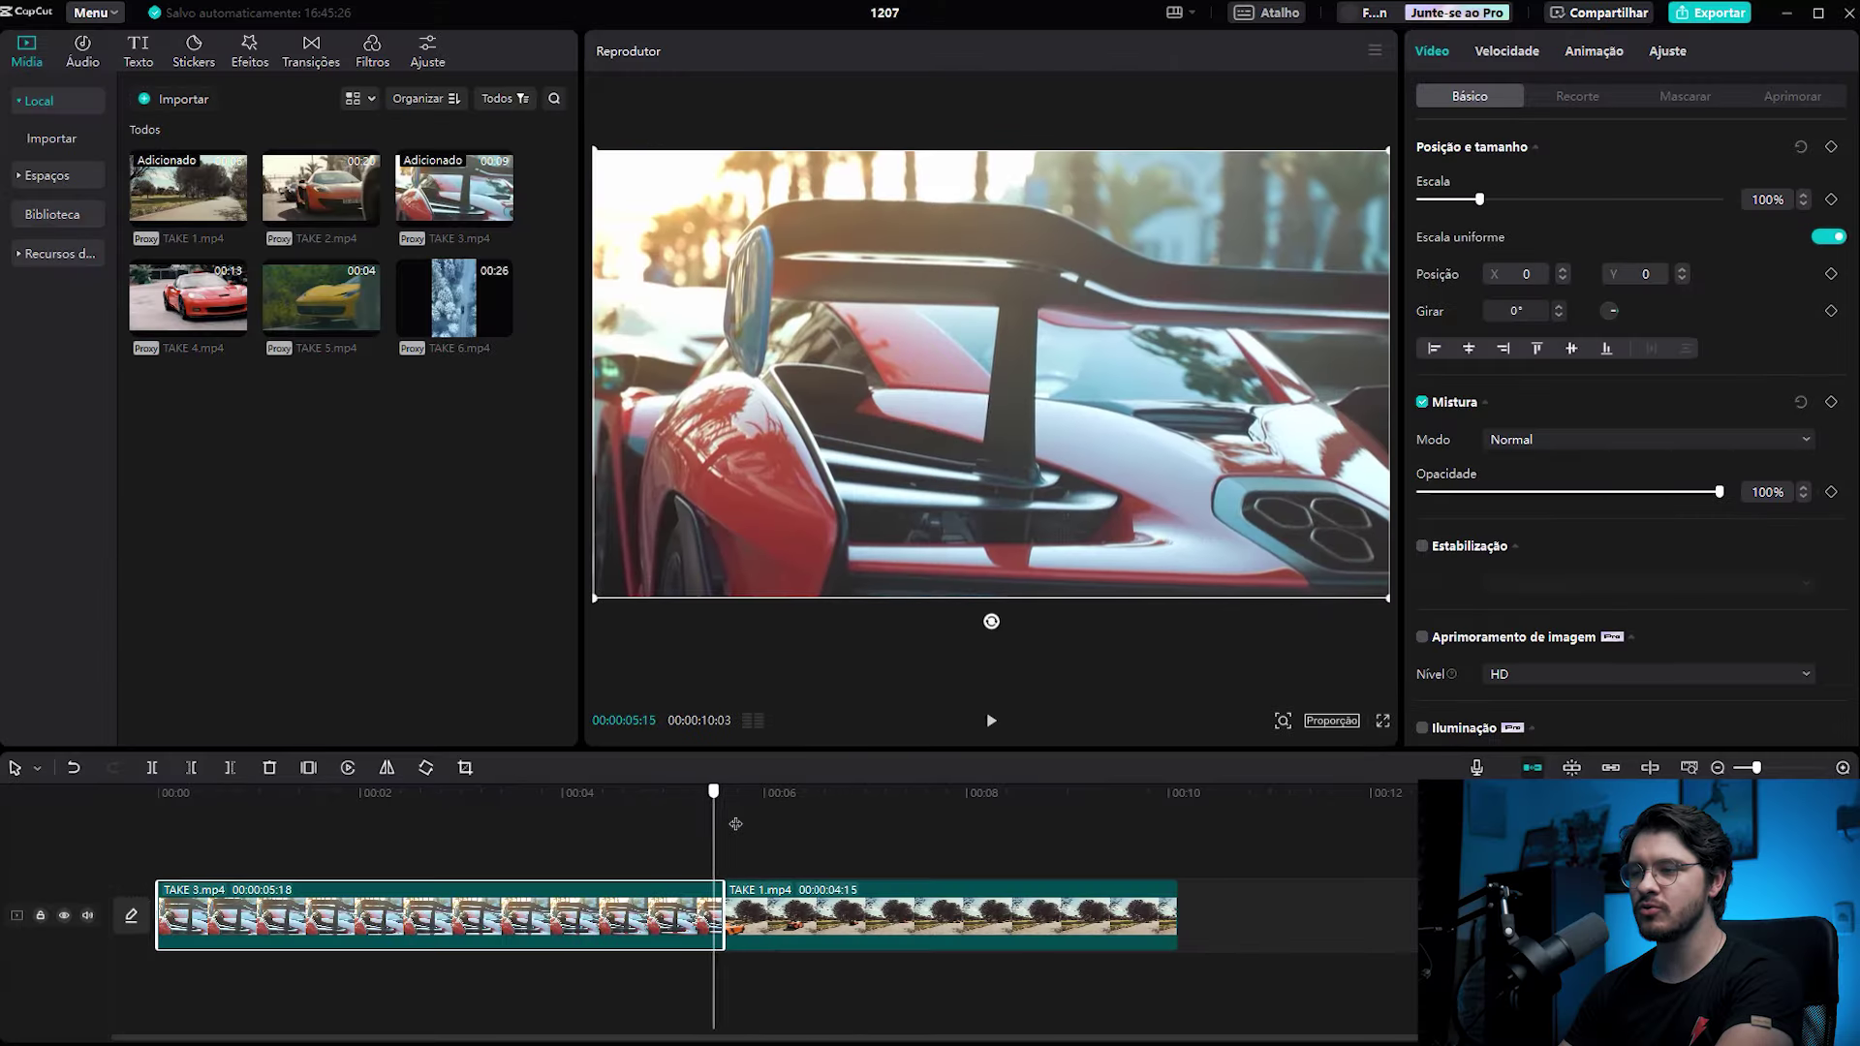
pyautogui.moveTo(768, 899); pyautogui.dragTo(683, 795)
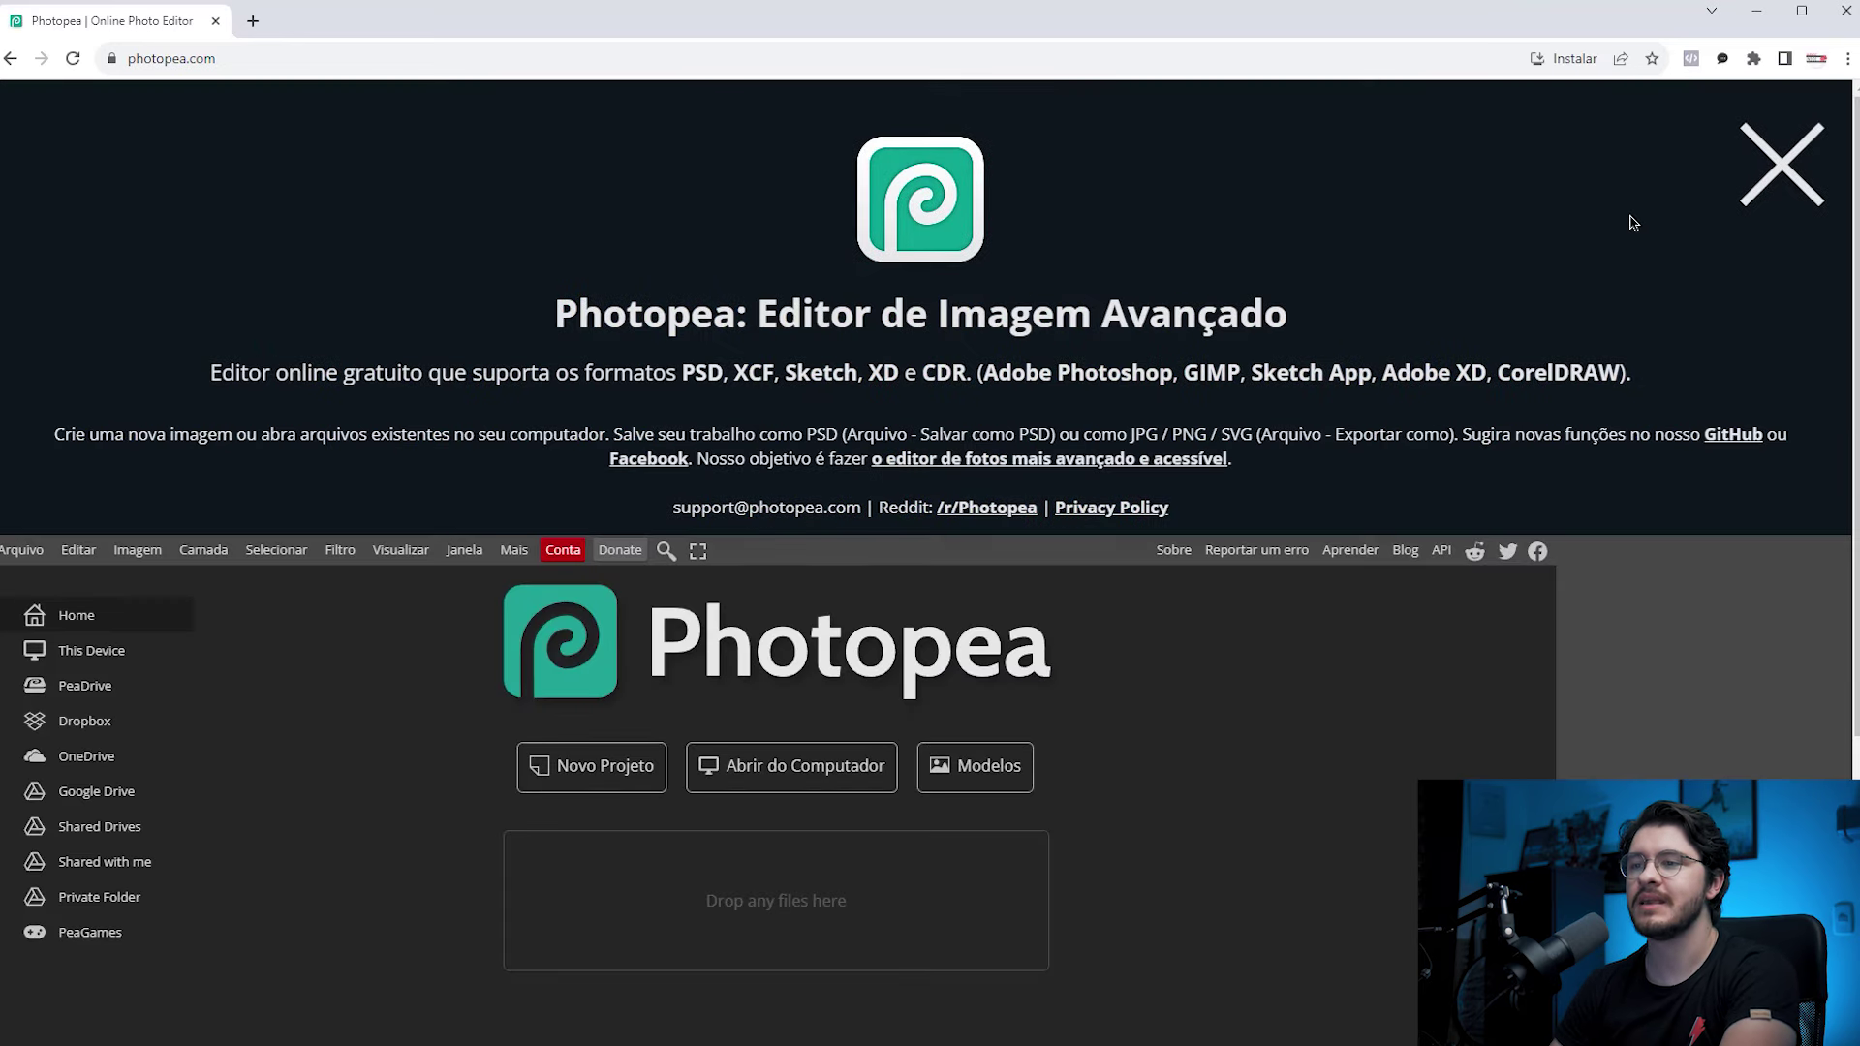
# - In Photopea, dismiss the intro banner and open the "Captura de tela 2023-12-07" screenshot of the orange car from the computer
pyautogui.click(1789, 170)
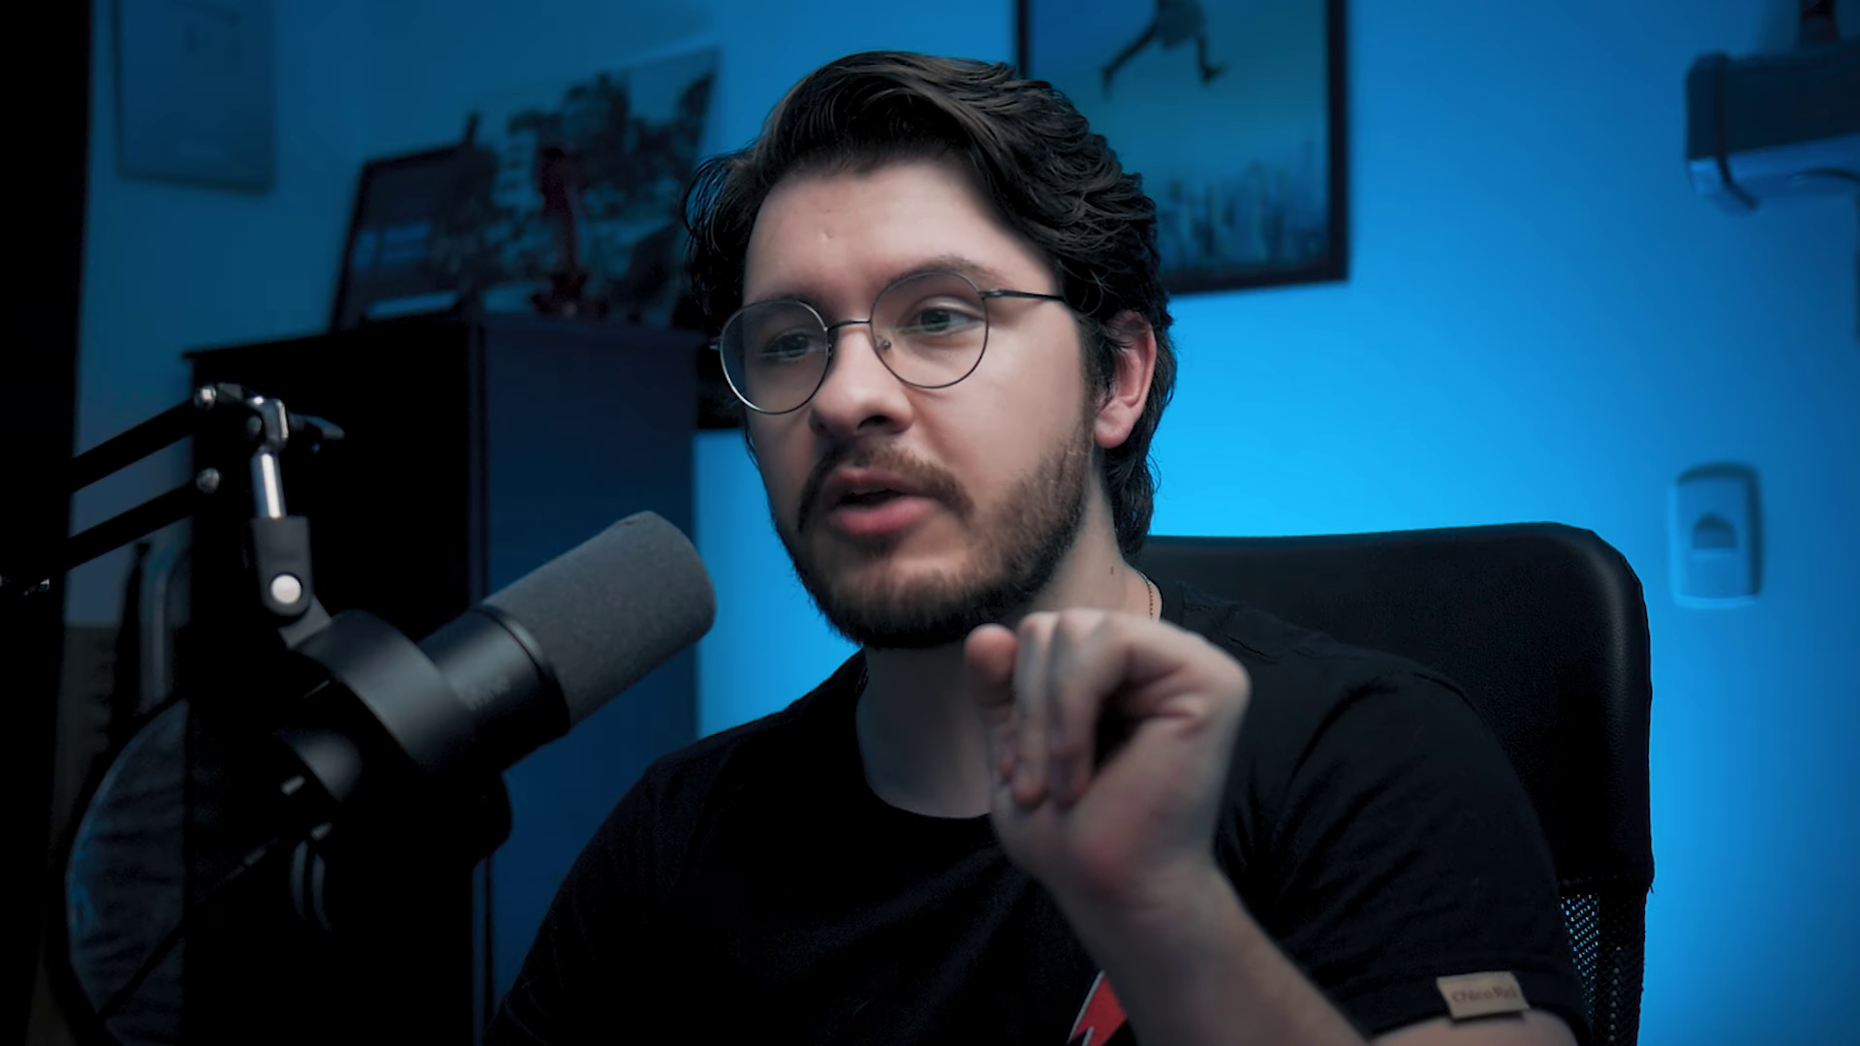
pyautogui.click(23, 95)
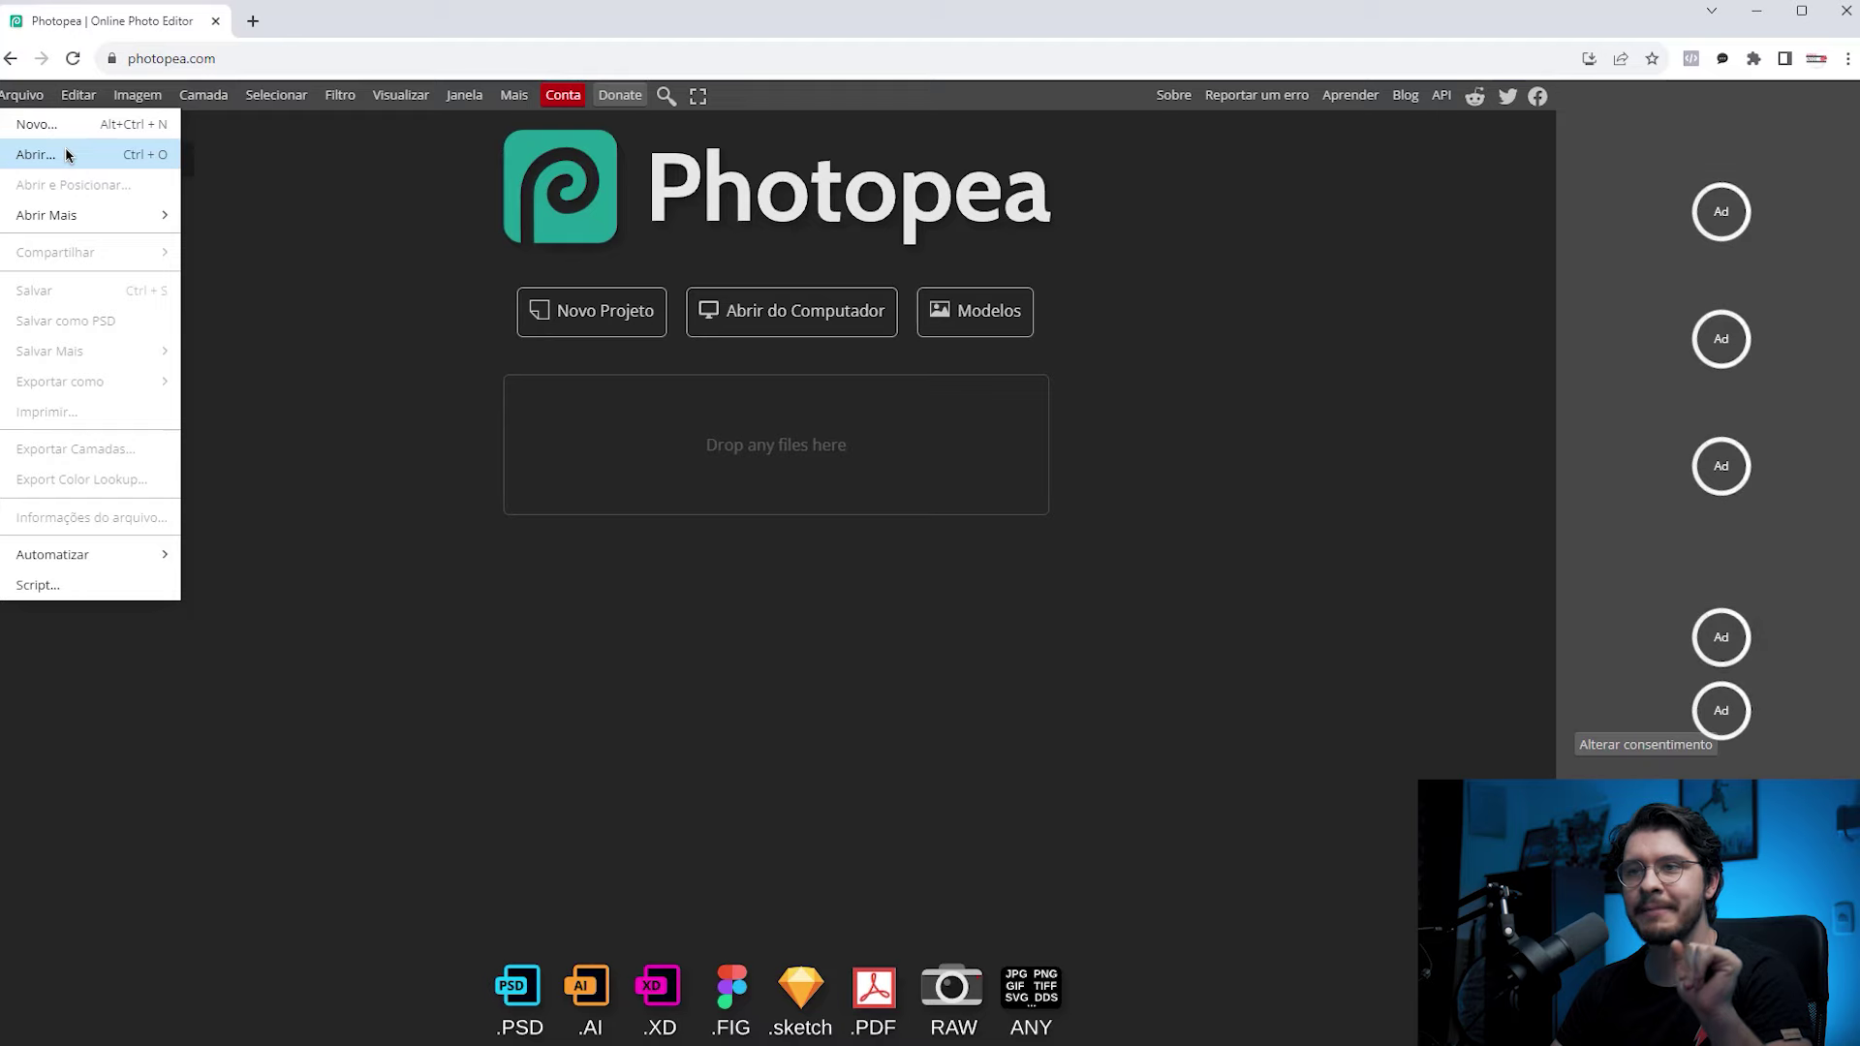
pyautogui.click(65, 154)
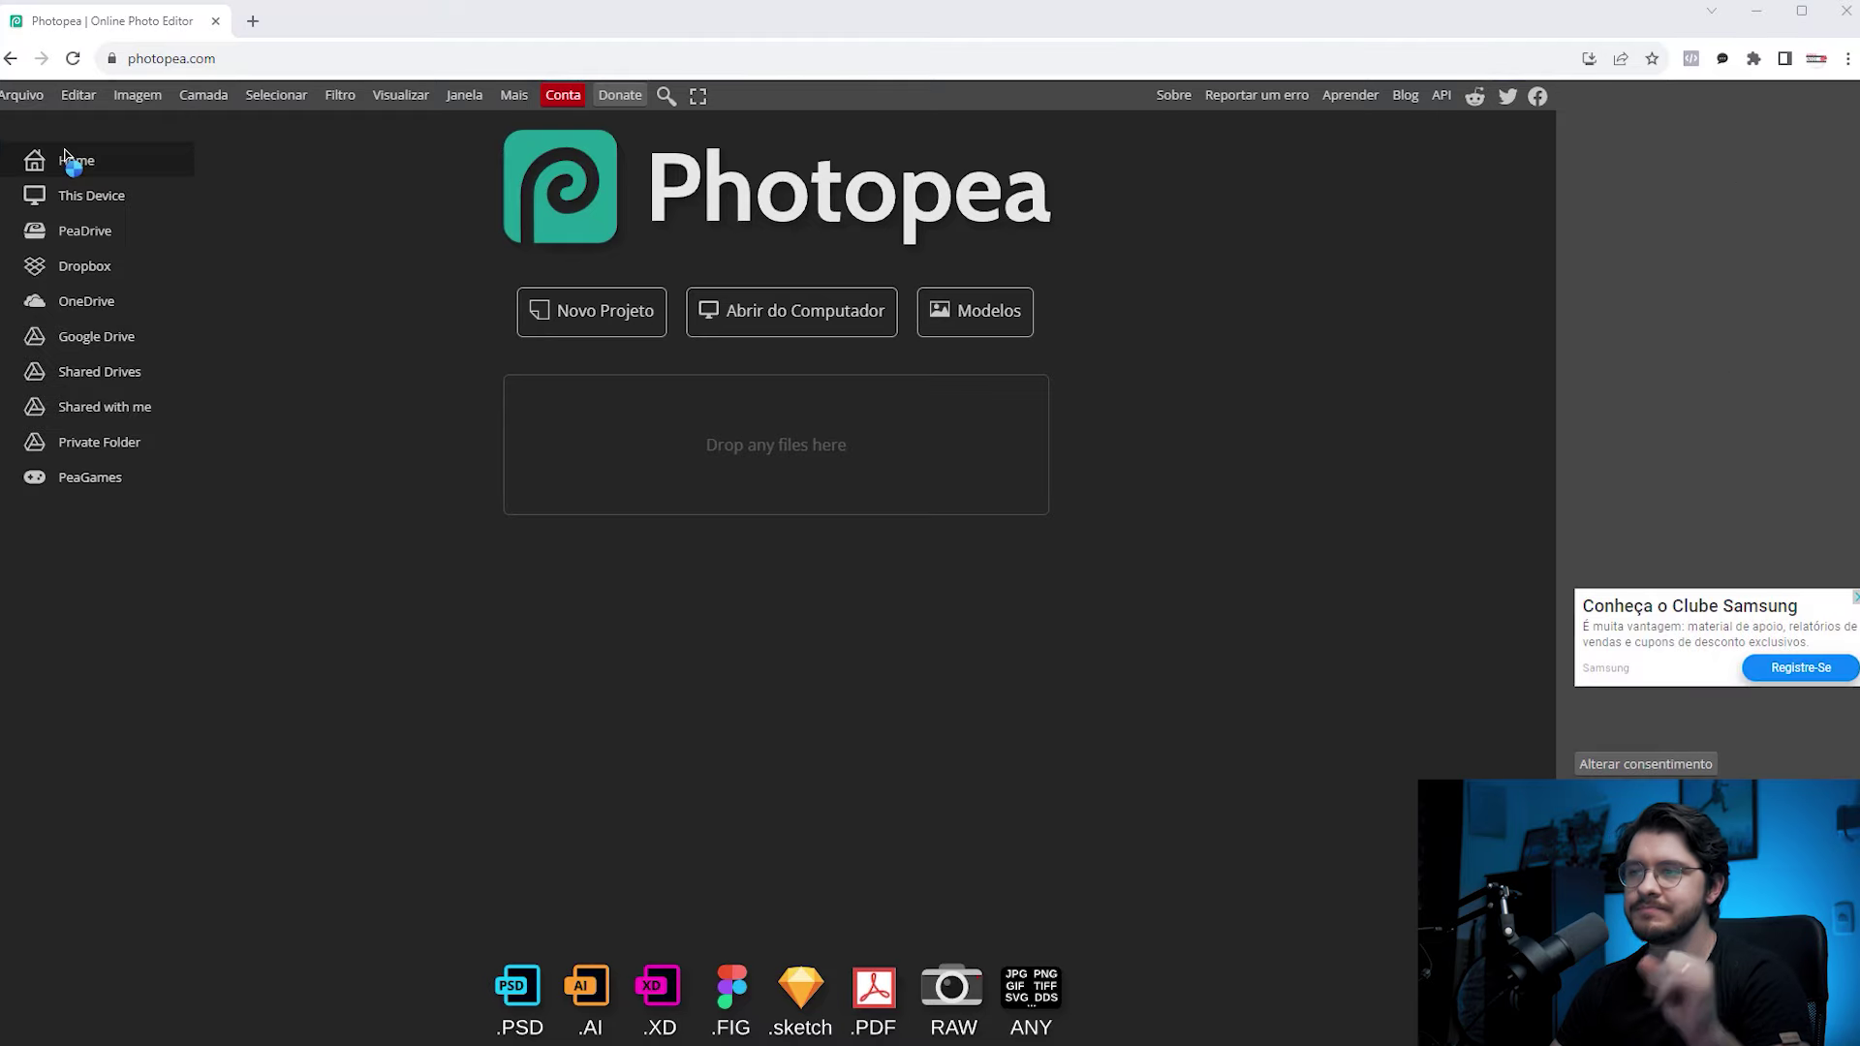
pyautogui.doubleClick(901, 322)
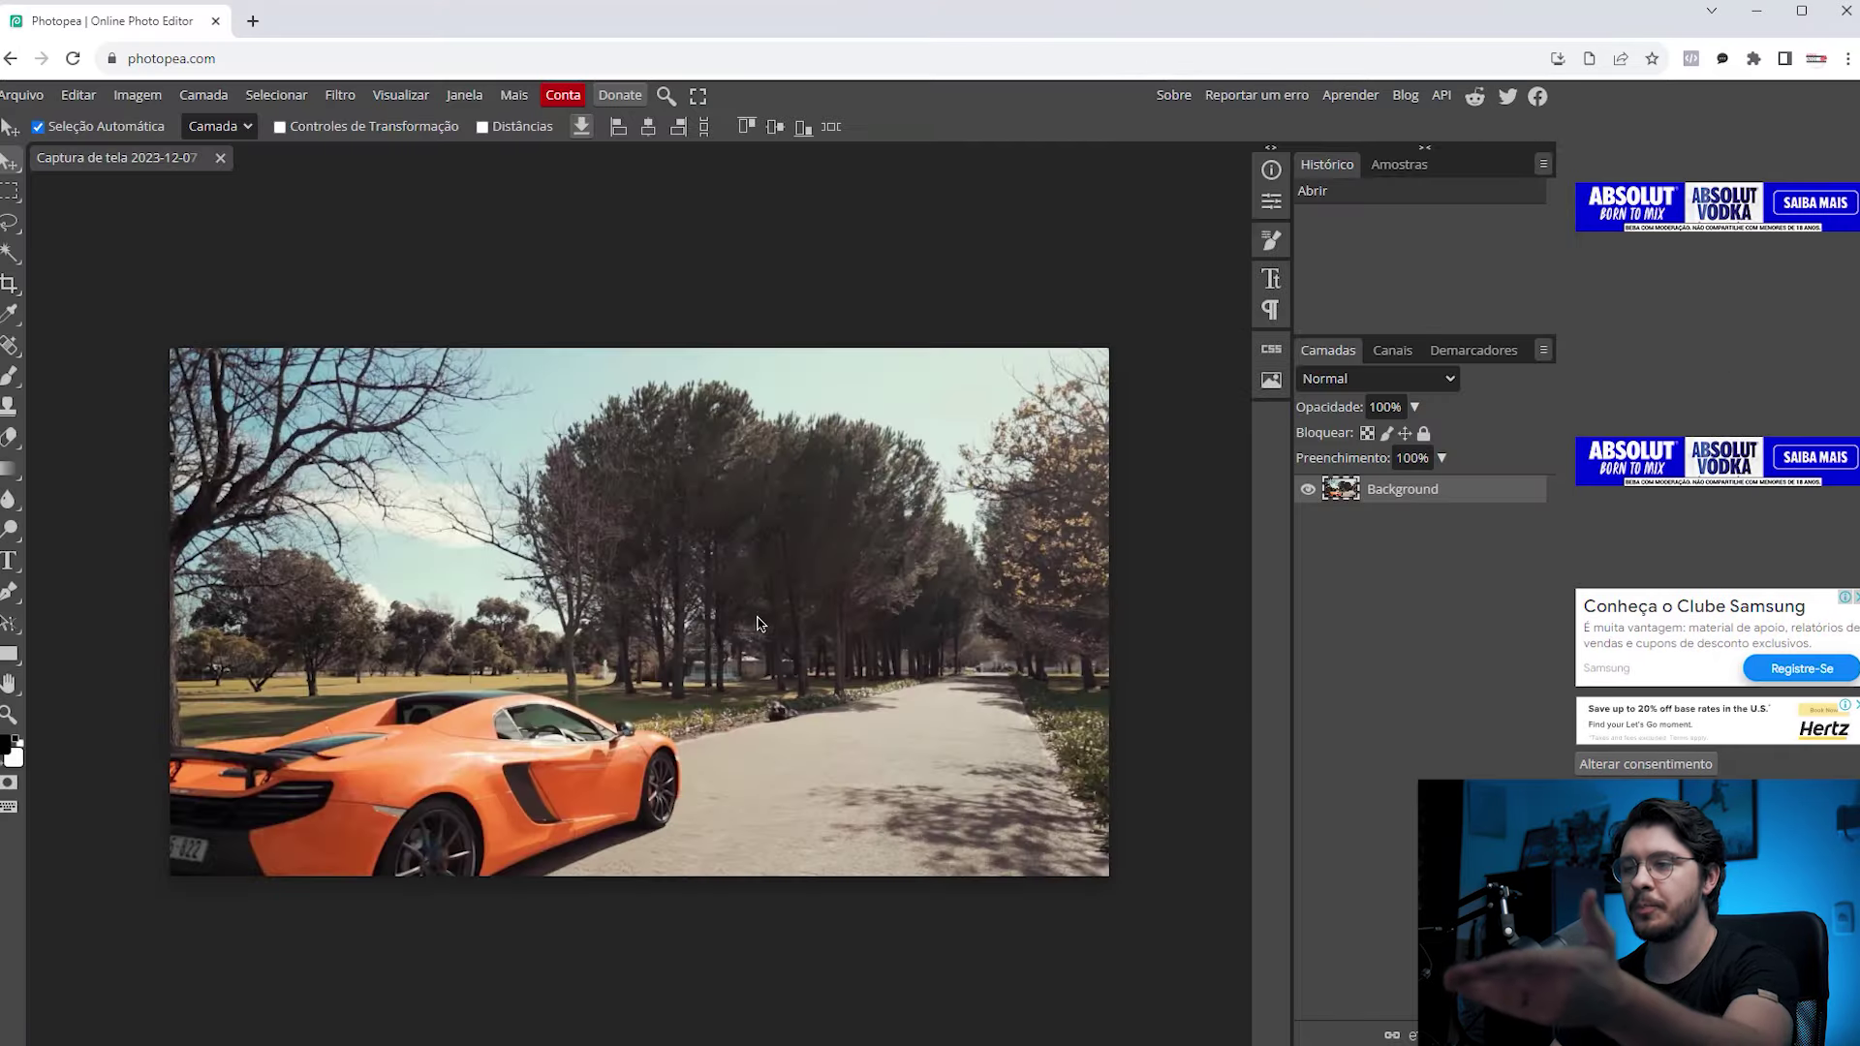
# - Erase most of the background away from the orange car with the Eraser at a size of 1000 px
pyautogui.scroll(3, 546, 543)
pyautogui.scroll(-4, 499, 552)
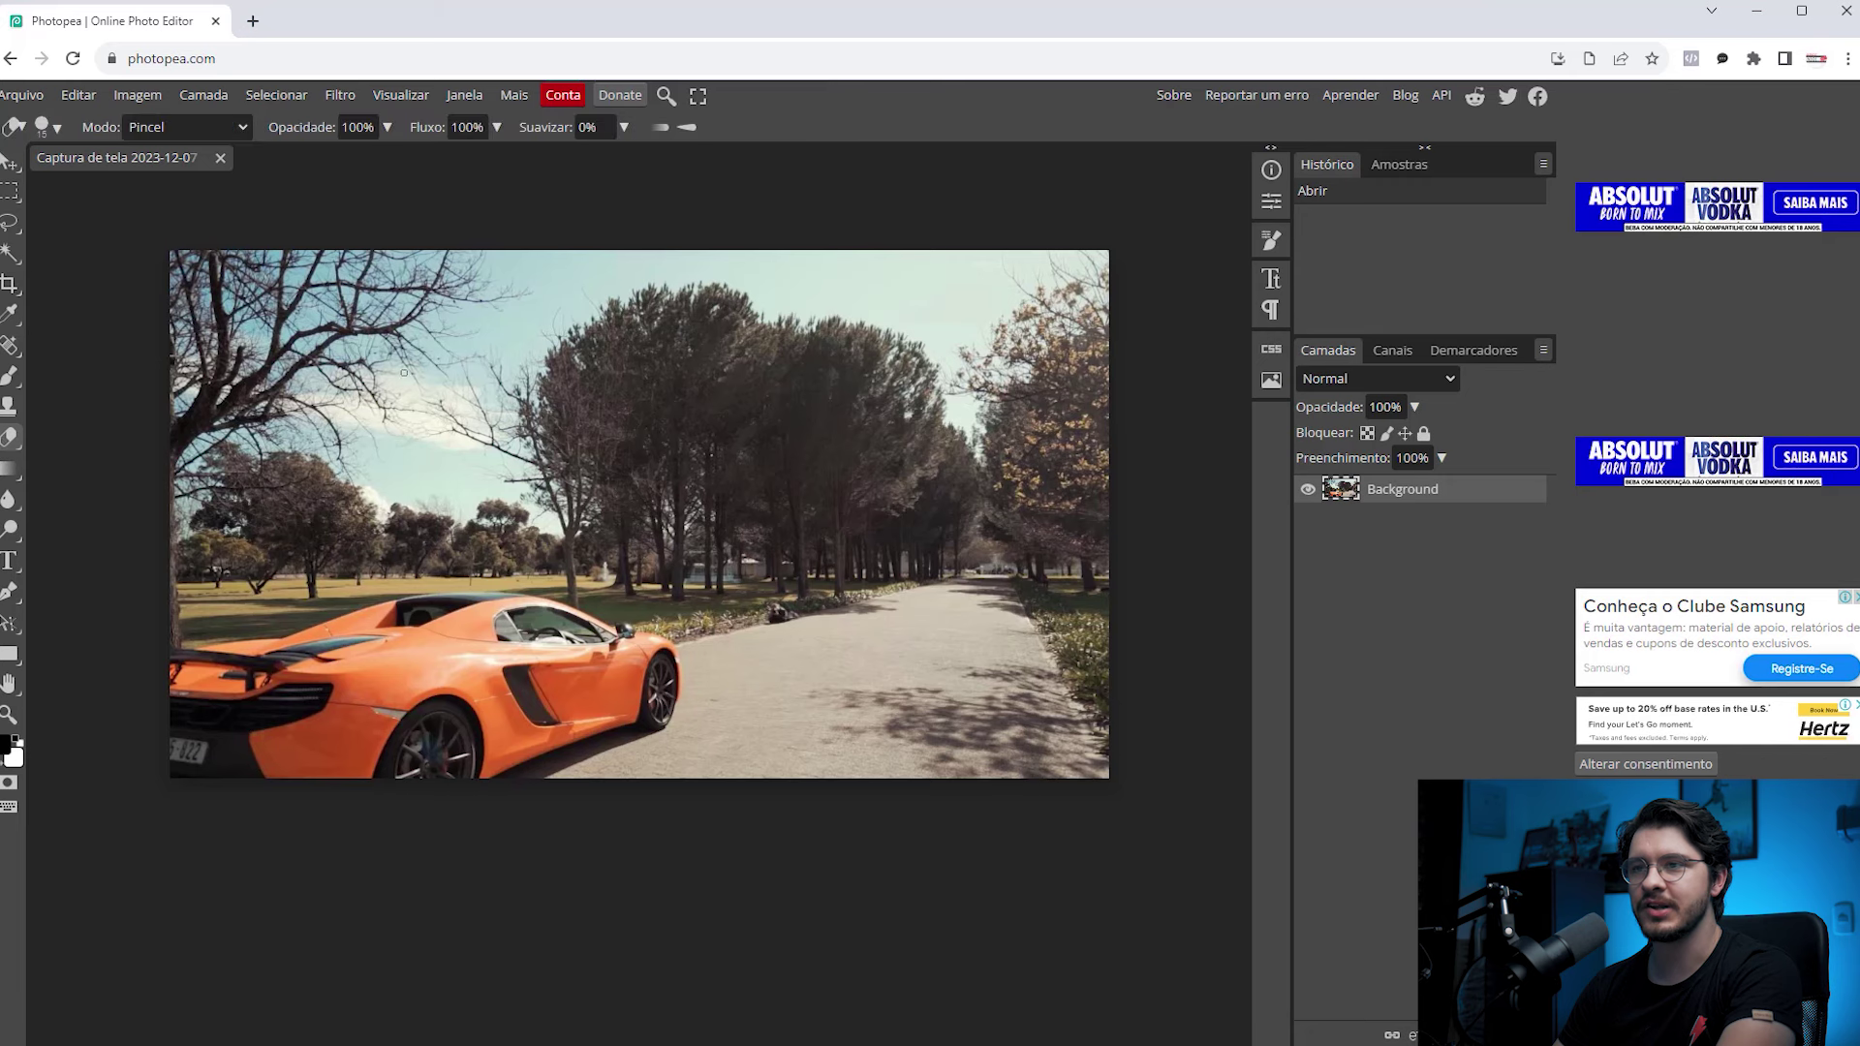
pyautogui.click(46, 127)
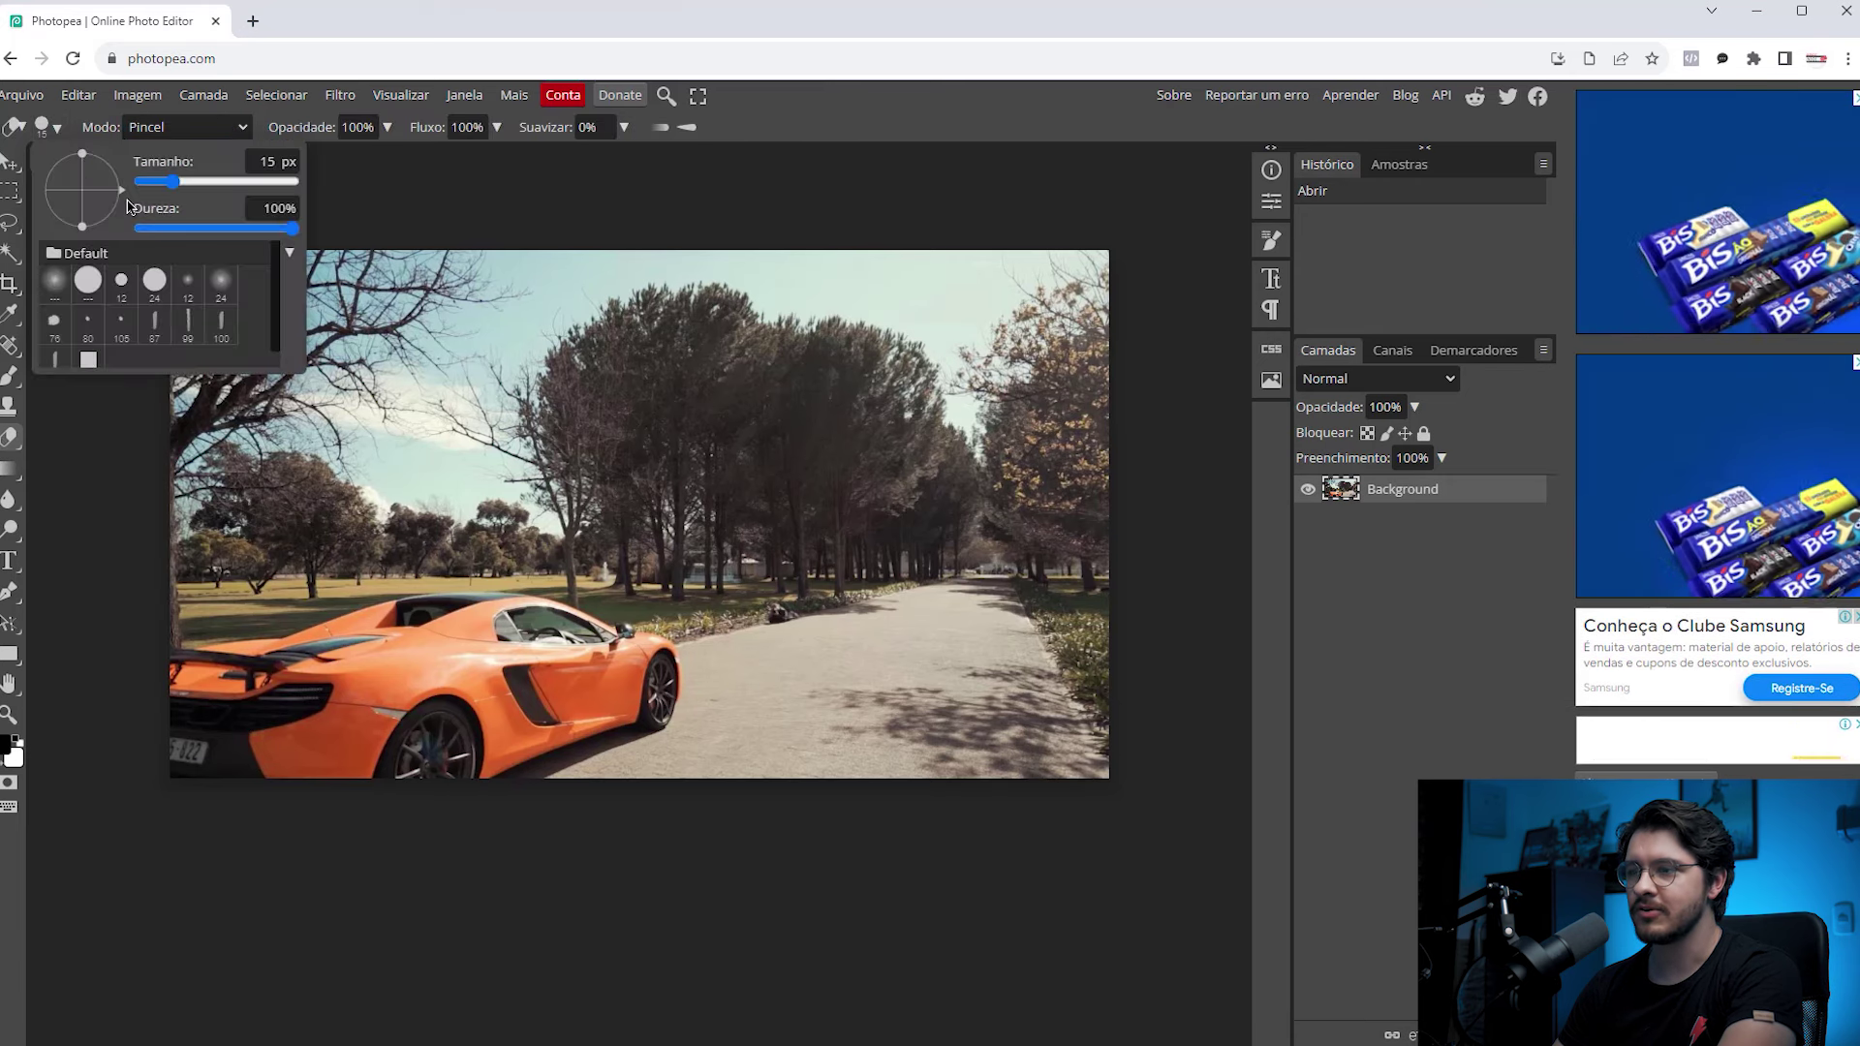
pyautogui.moveTo(173, 181); pyautogui.dragTo(296, 181)
pyautogui.moveTo(1095, 388)
pyautogui.mouseDown()
pyautogui.moveTo(1115, 635)
pyautogui.moveTo(1004, 730)
pyautogui.moveTo(1094, 435)
pyautogui.moveTo(875, 273)
pyautogui.moveTo(213, 174)
pyautogui.mouseUp()
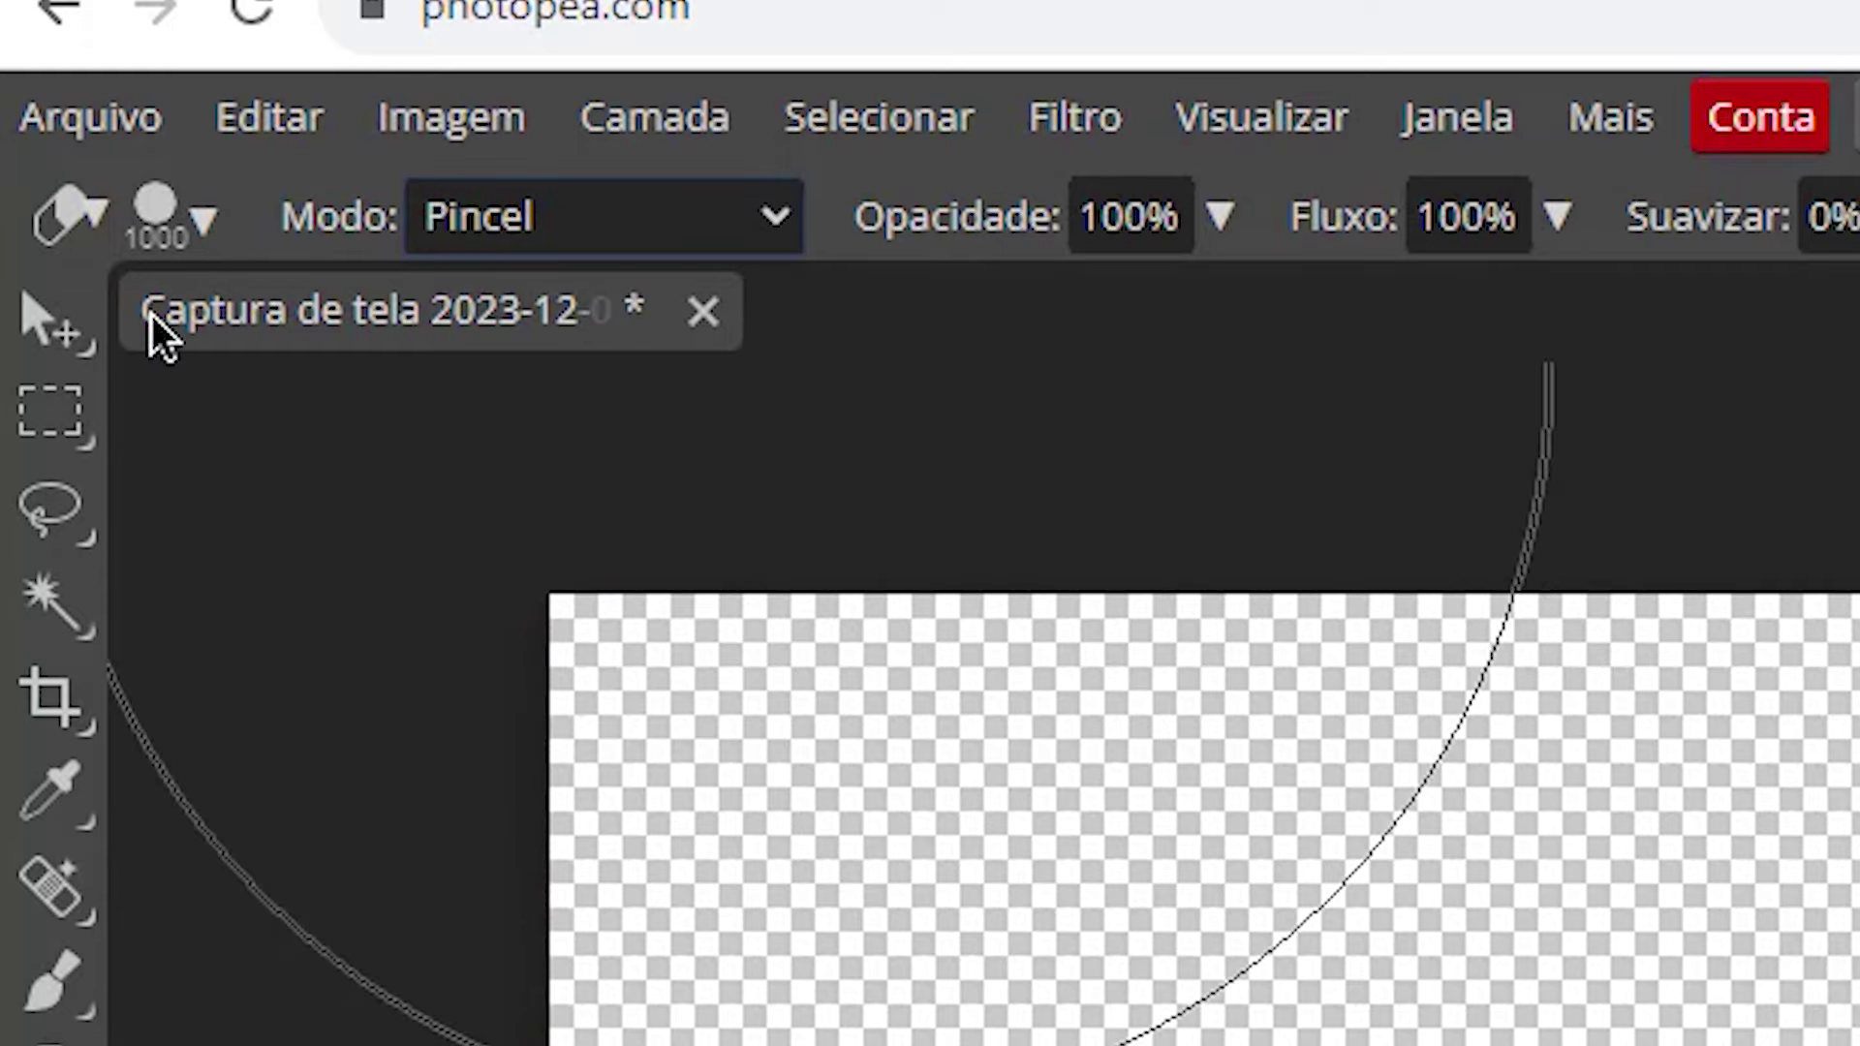
# - Reduce the Eraser's size and hardness to 28%, and erase the remaining background closely around the orange car
pyautogui.click(205, 220)
pyautogui.moveTo(925, 383); pyautogui.dragTo(553, 441)
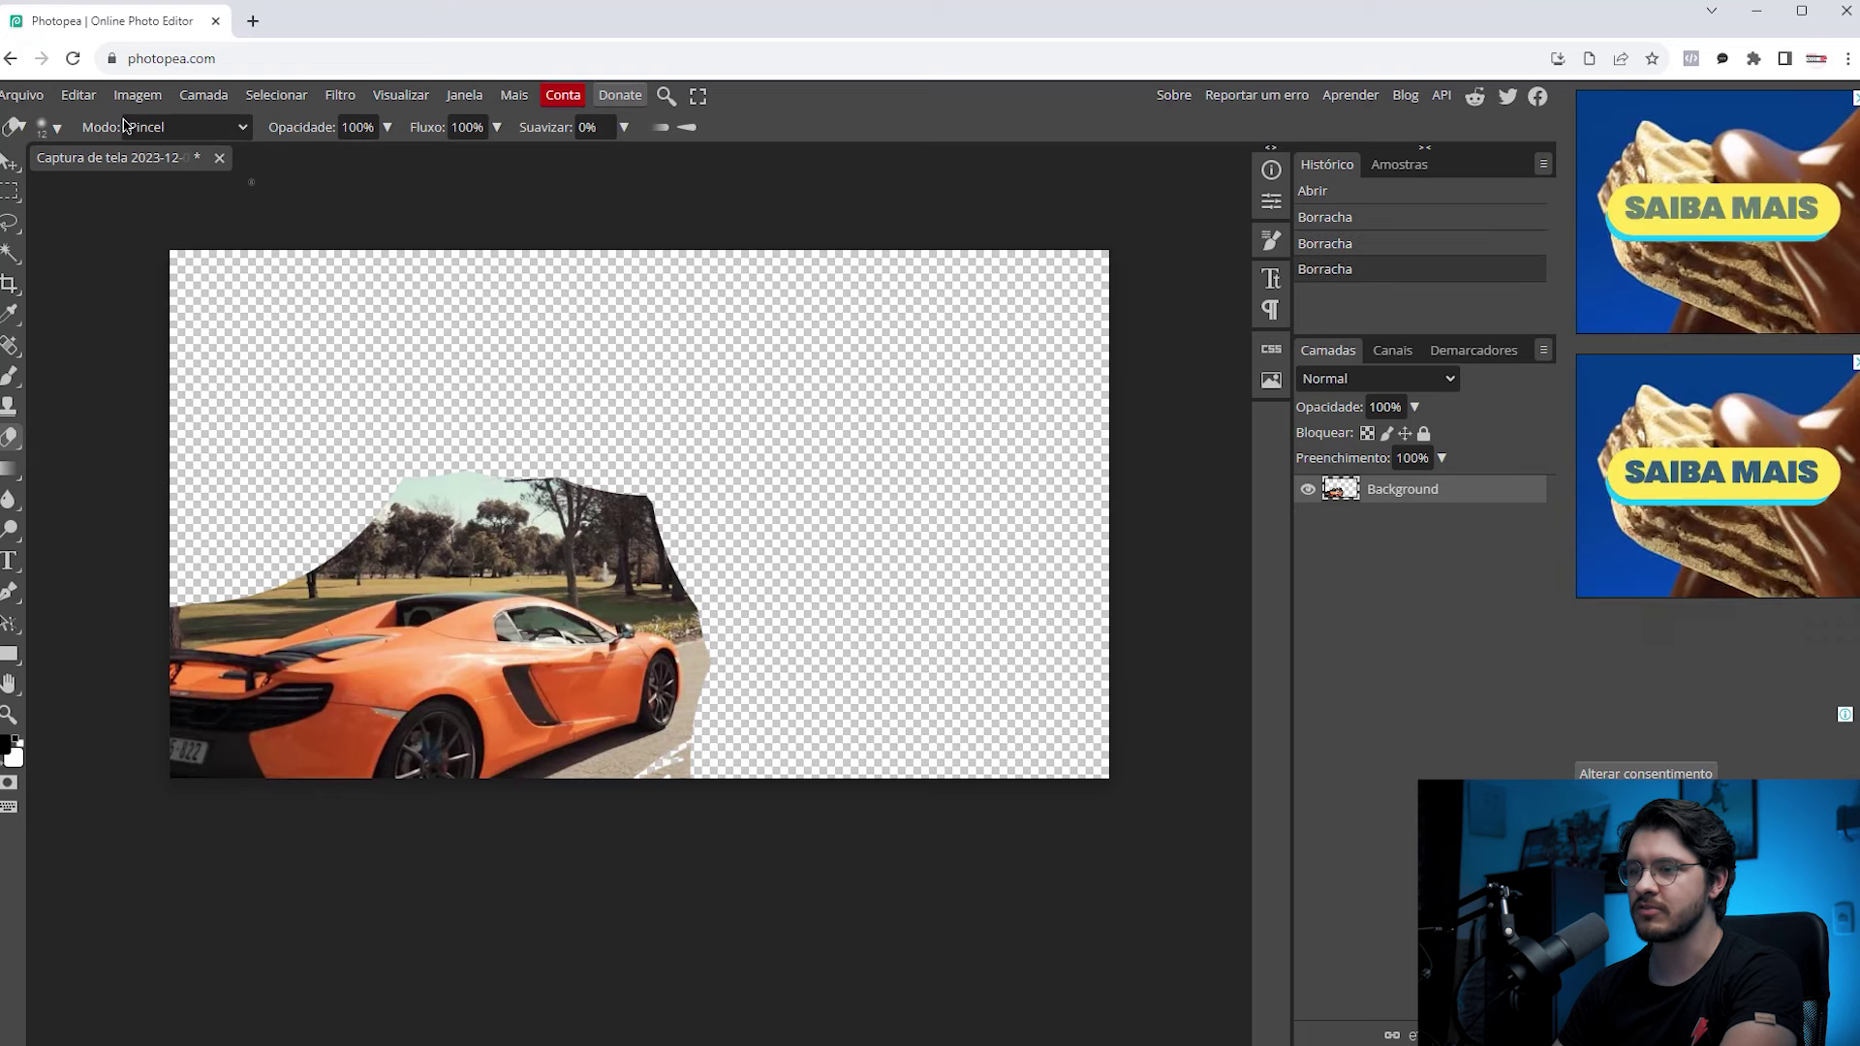
pyautogui.click(43, 127)
pyautogui.moveTo(160, 182); pyautogui.dragTo(201, 181)
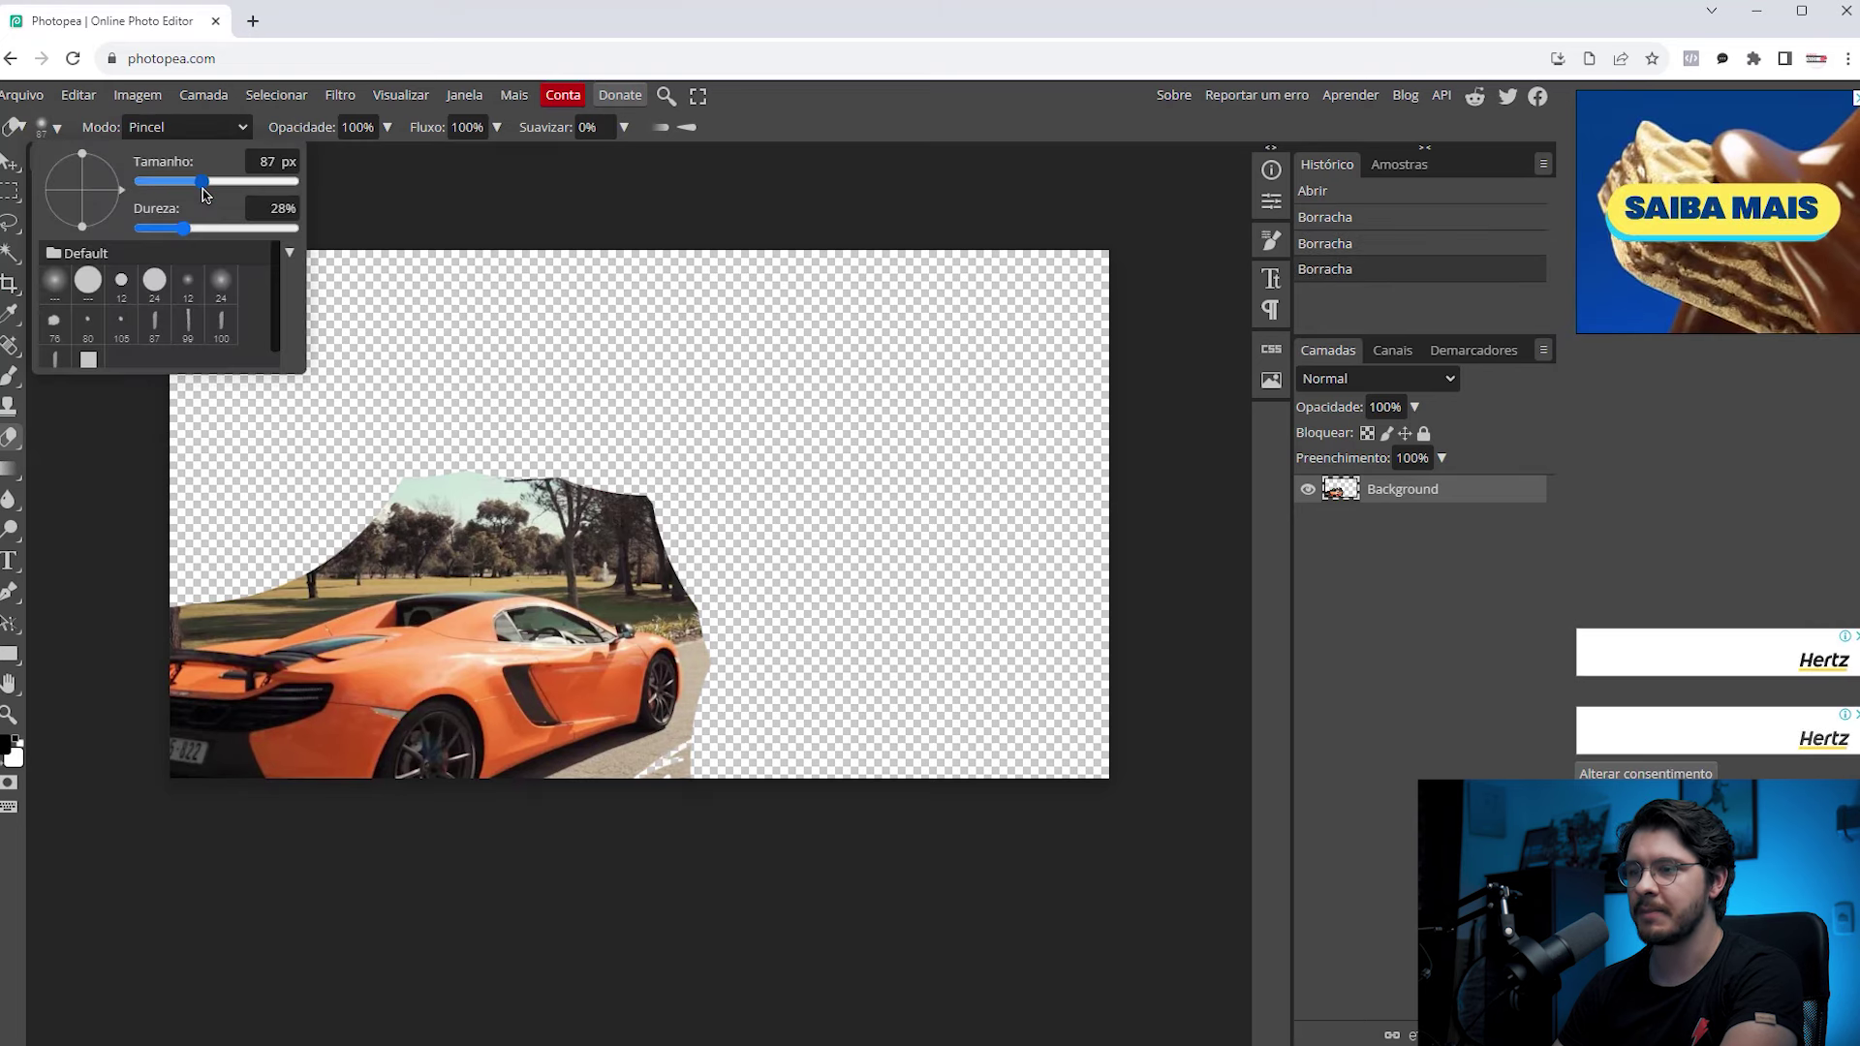
pyautogui.click(675, 802)
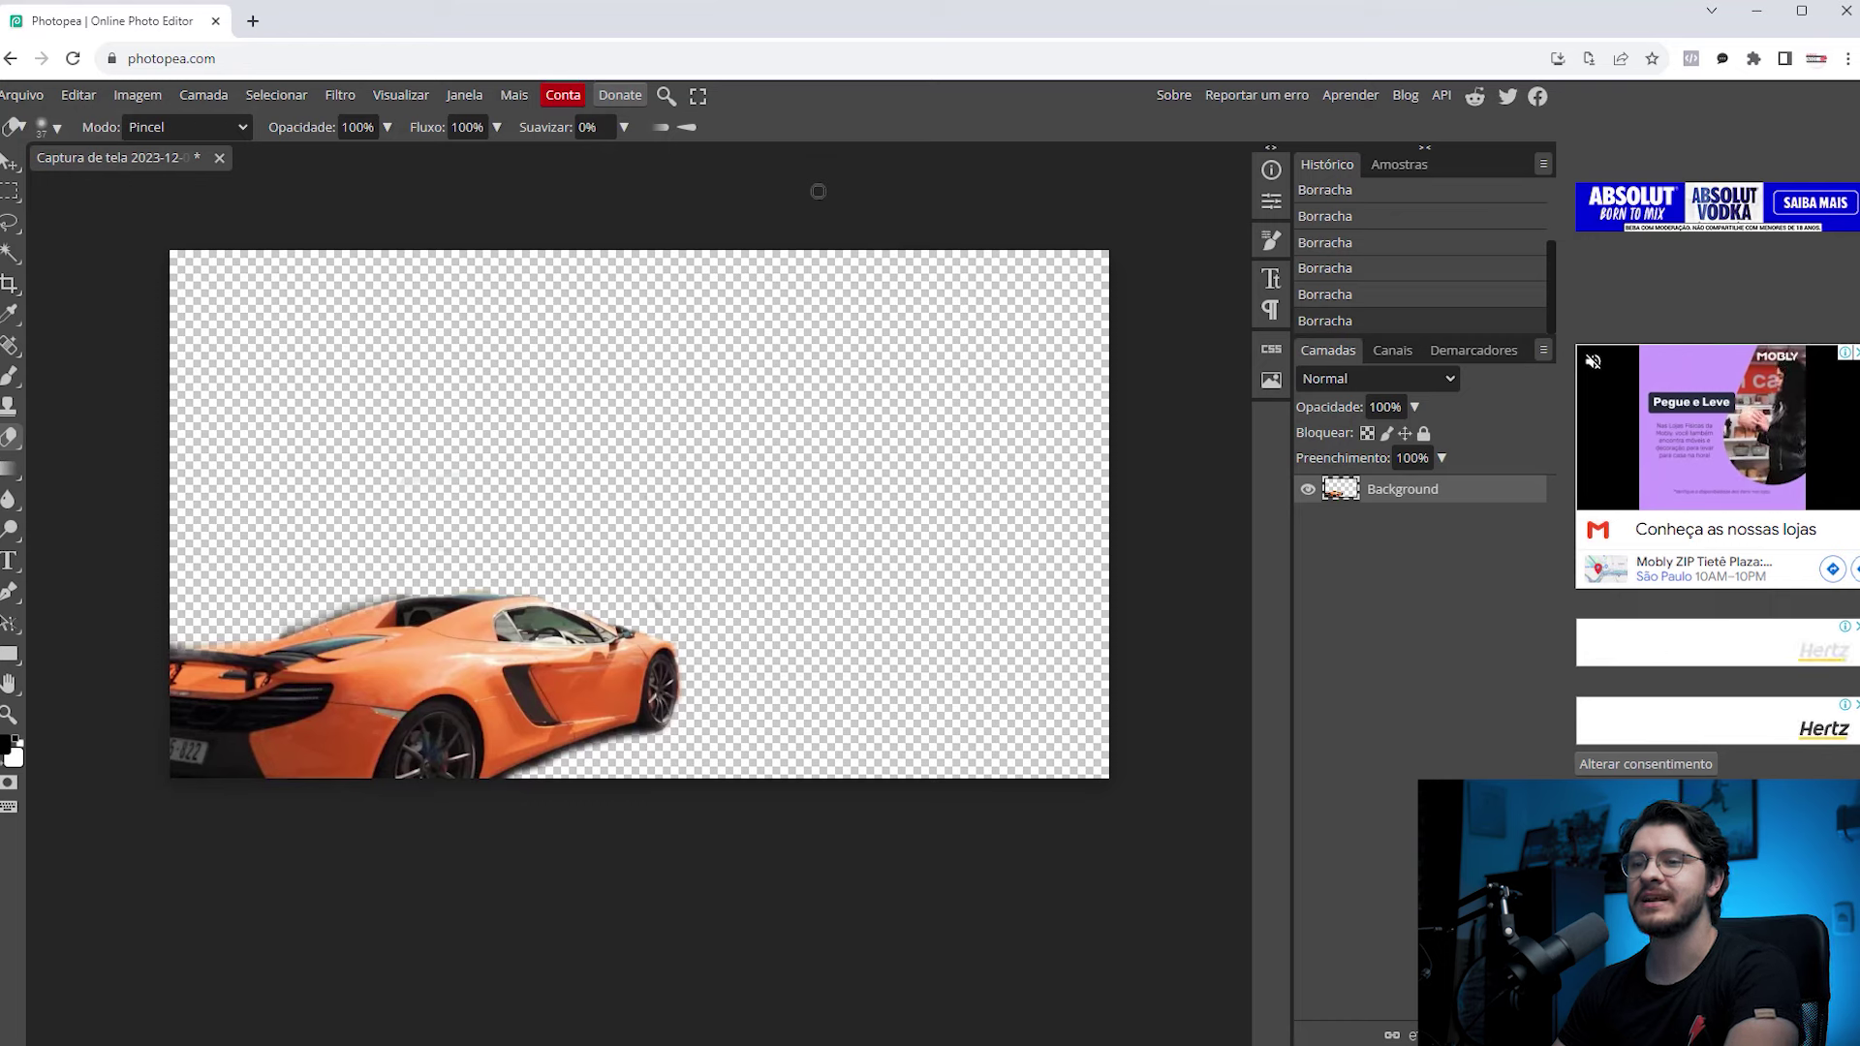
# - Export the car cutout as a PNG named "carro recorte" into the CAPCUT CAR folder
pyautogui.click(22, 95)
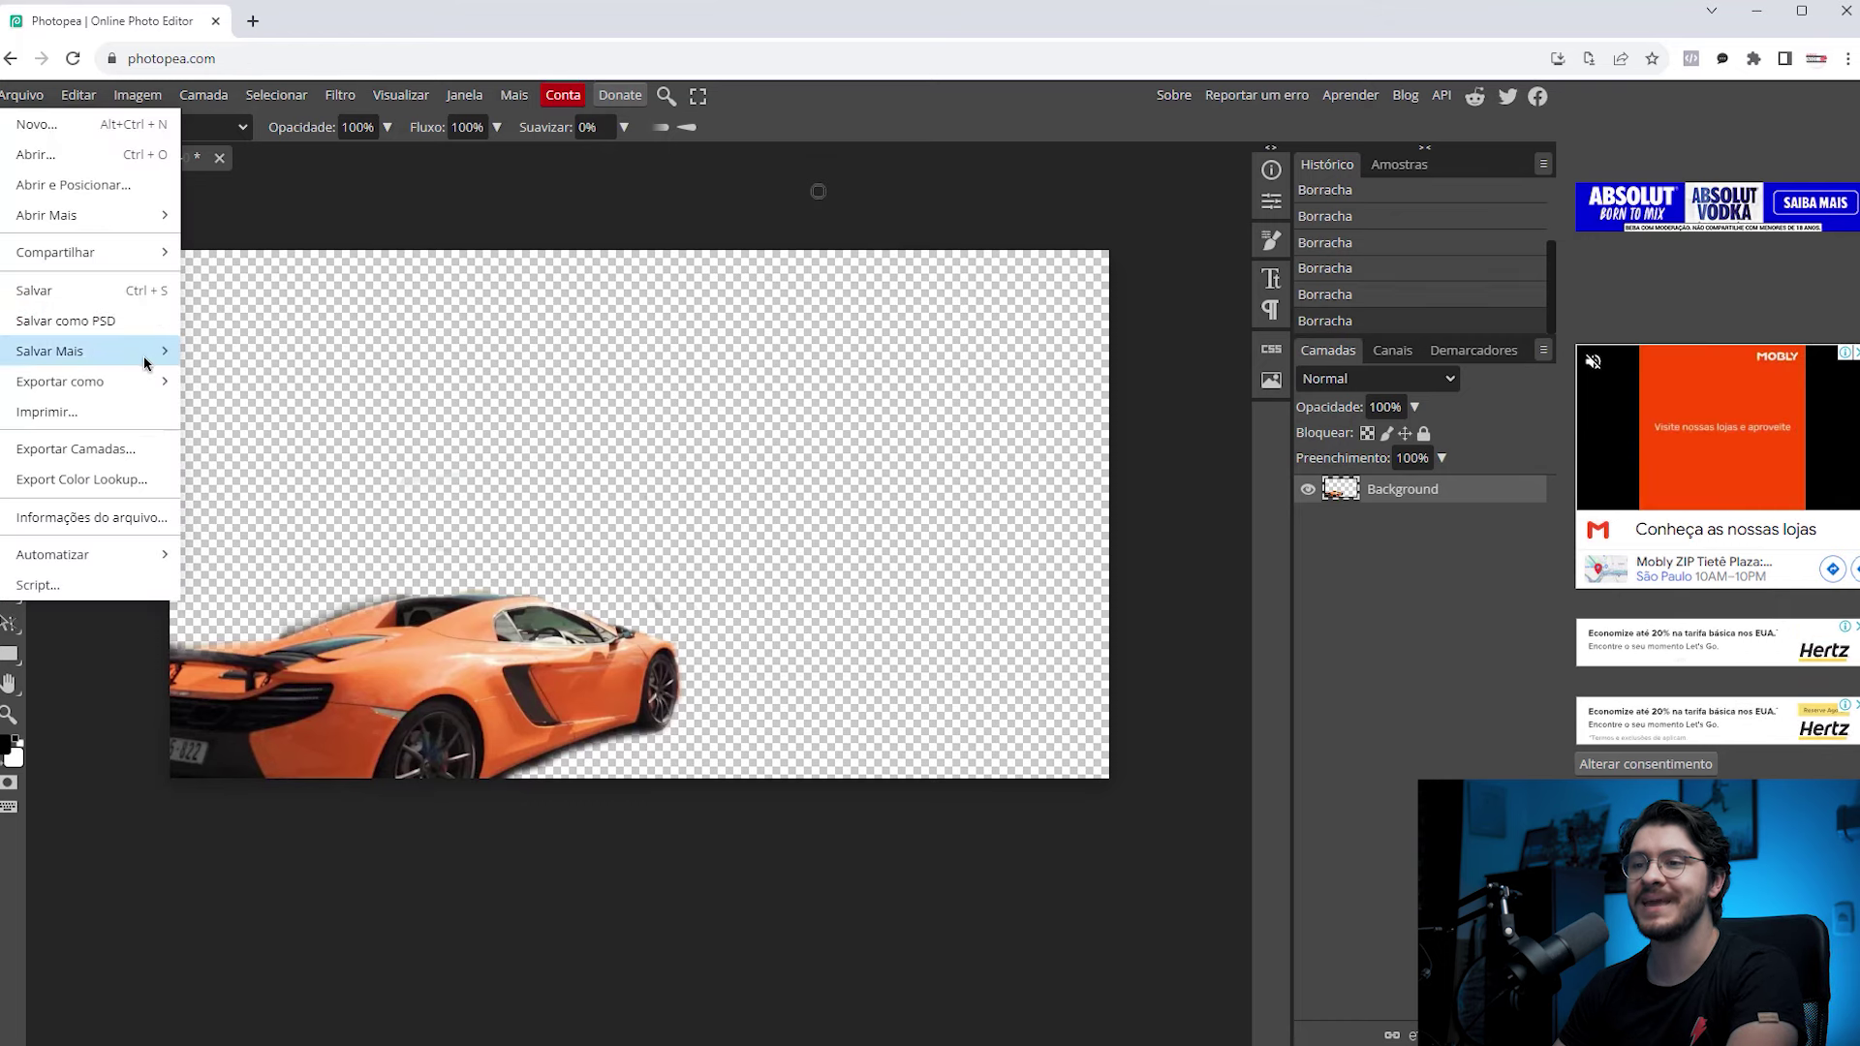
pyautogui.moveTo(133, 391)
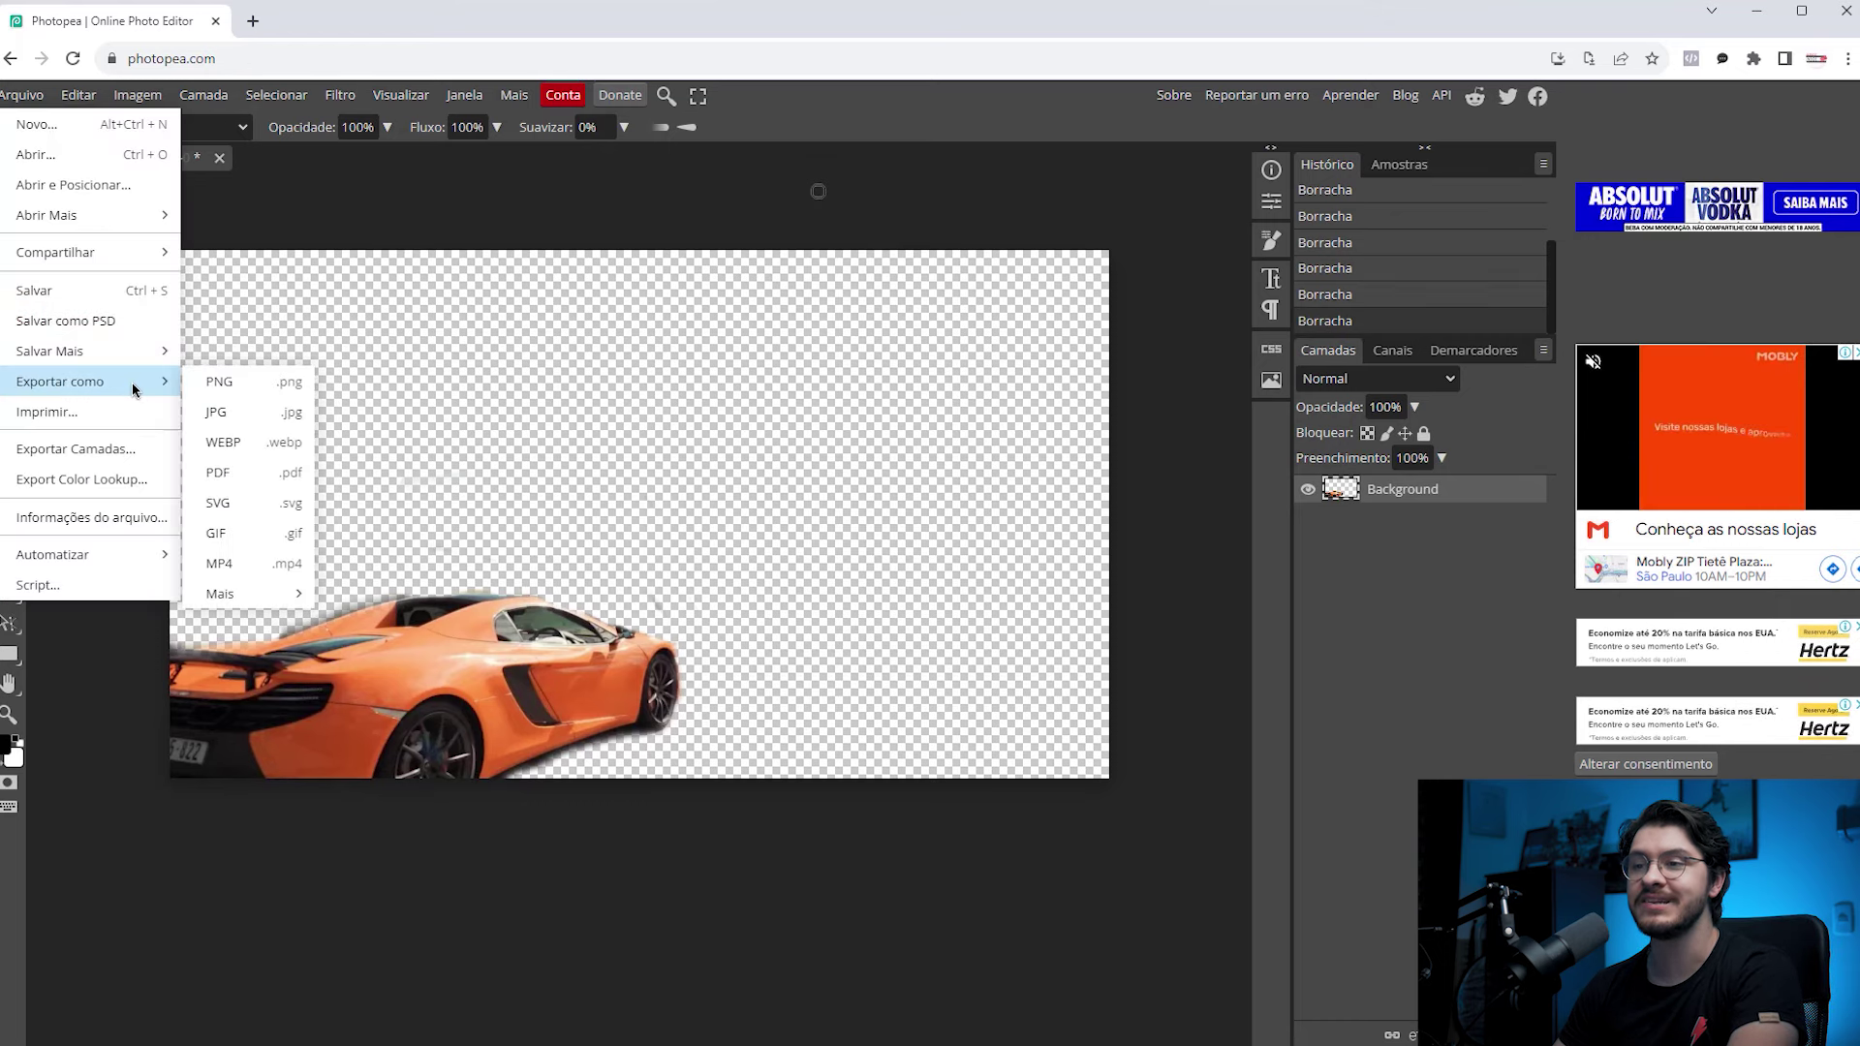
pyautogui.click(200, 385)
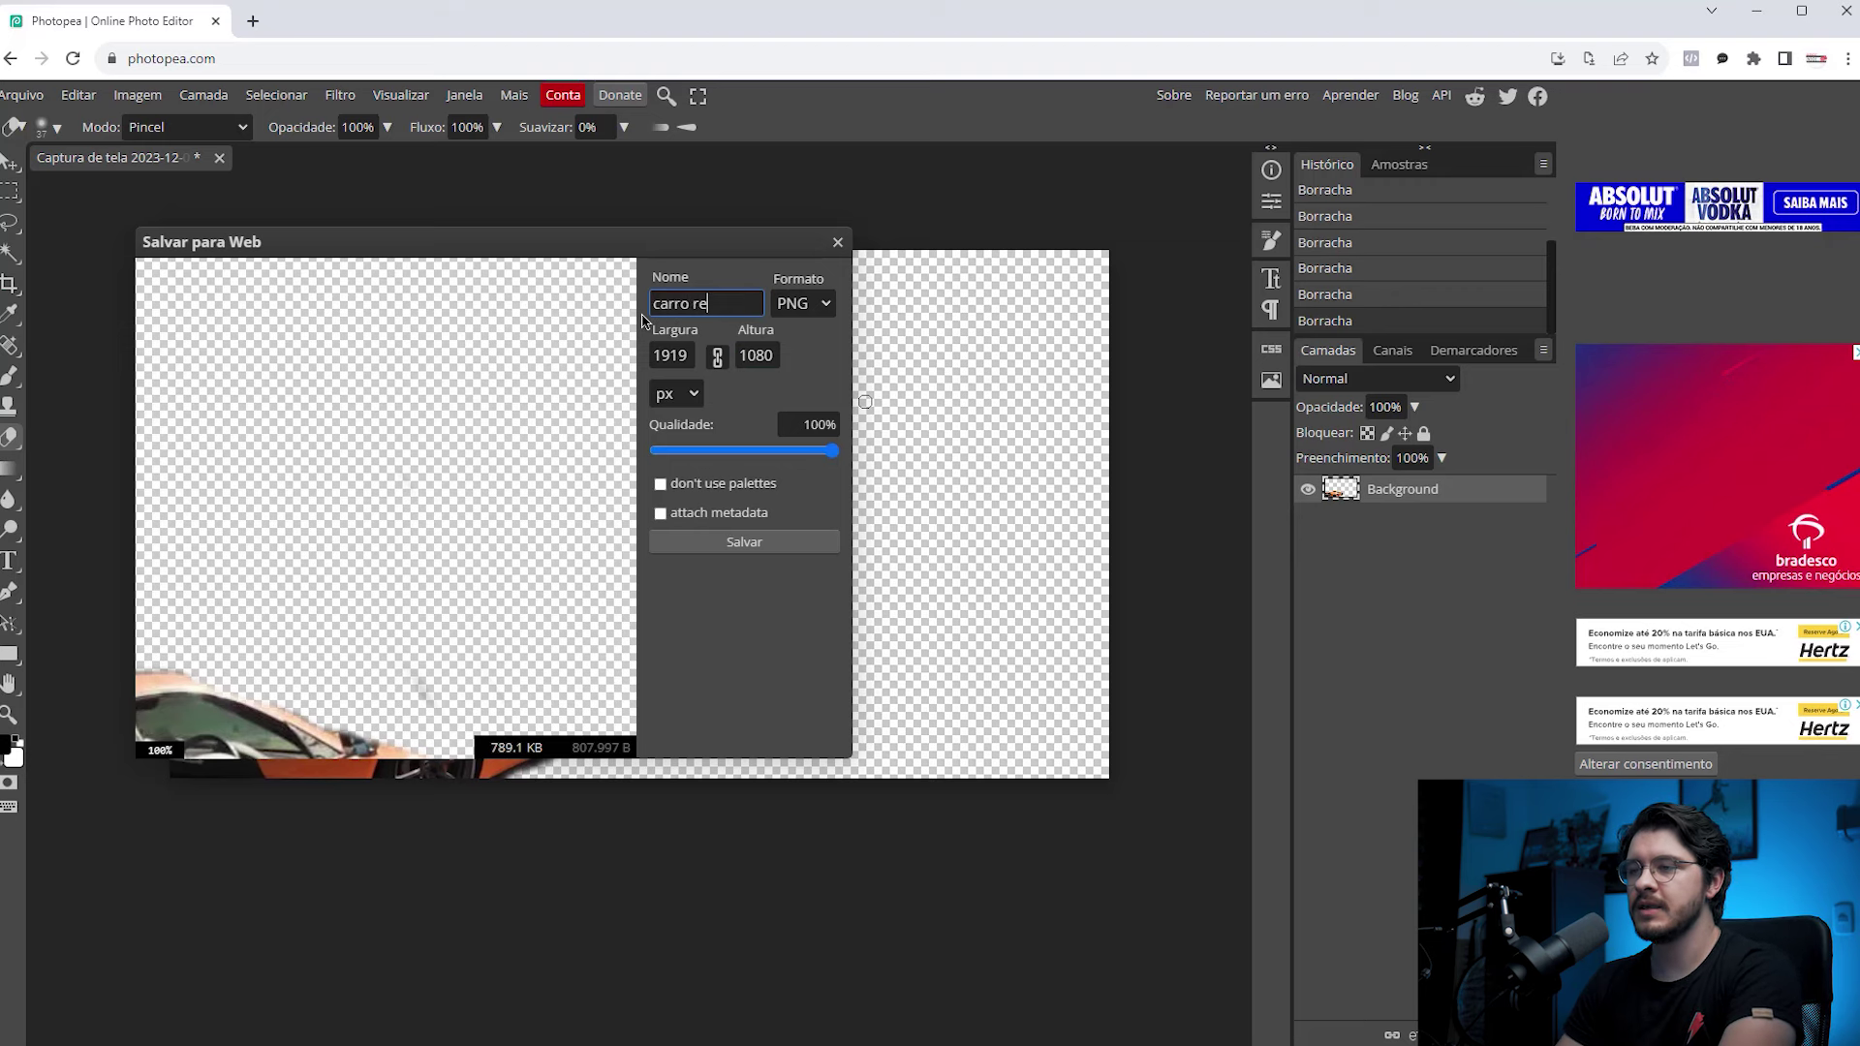
pyautogui.click(755, 545)
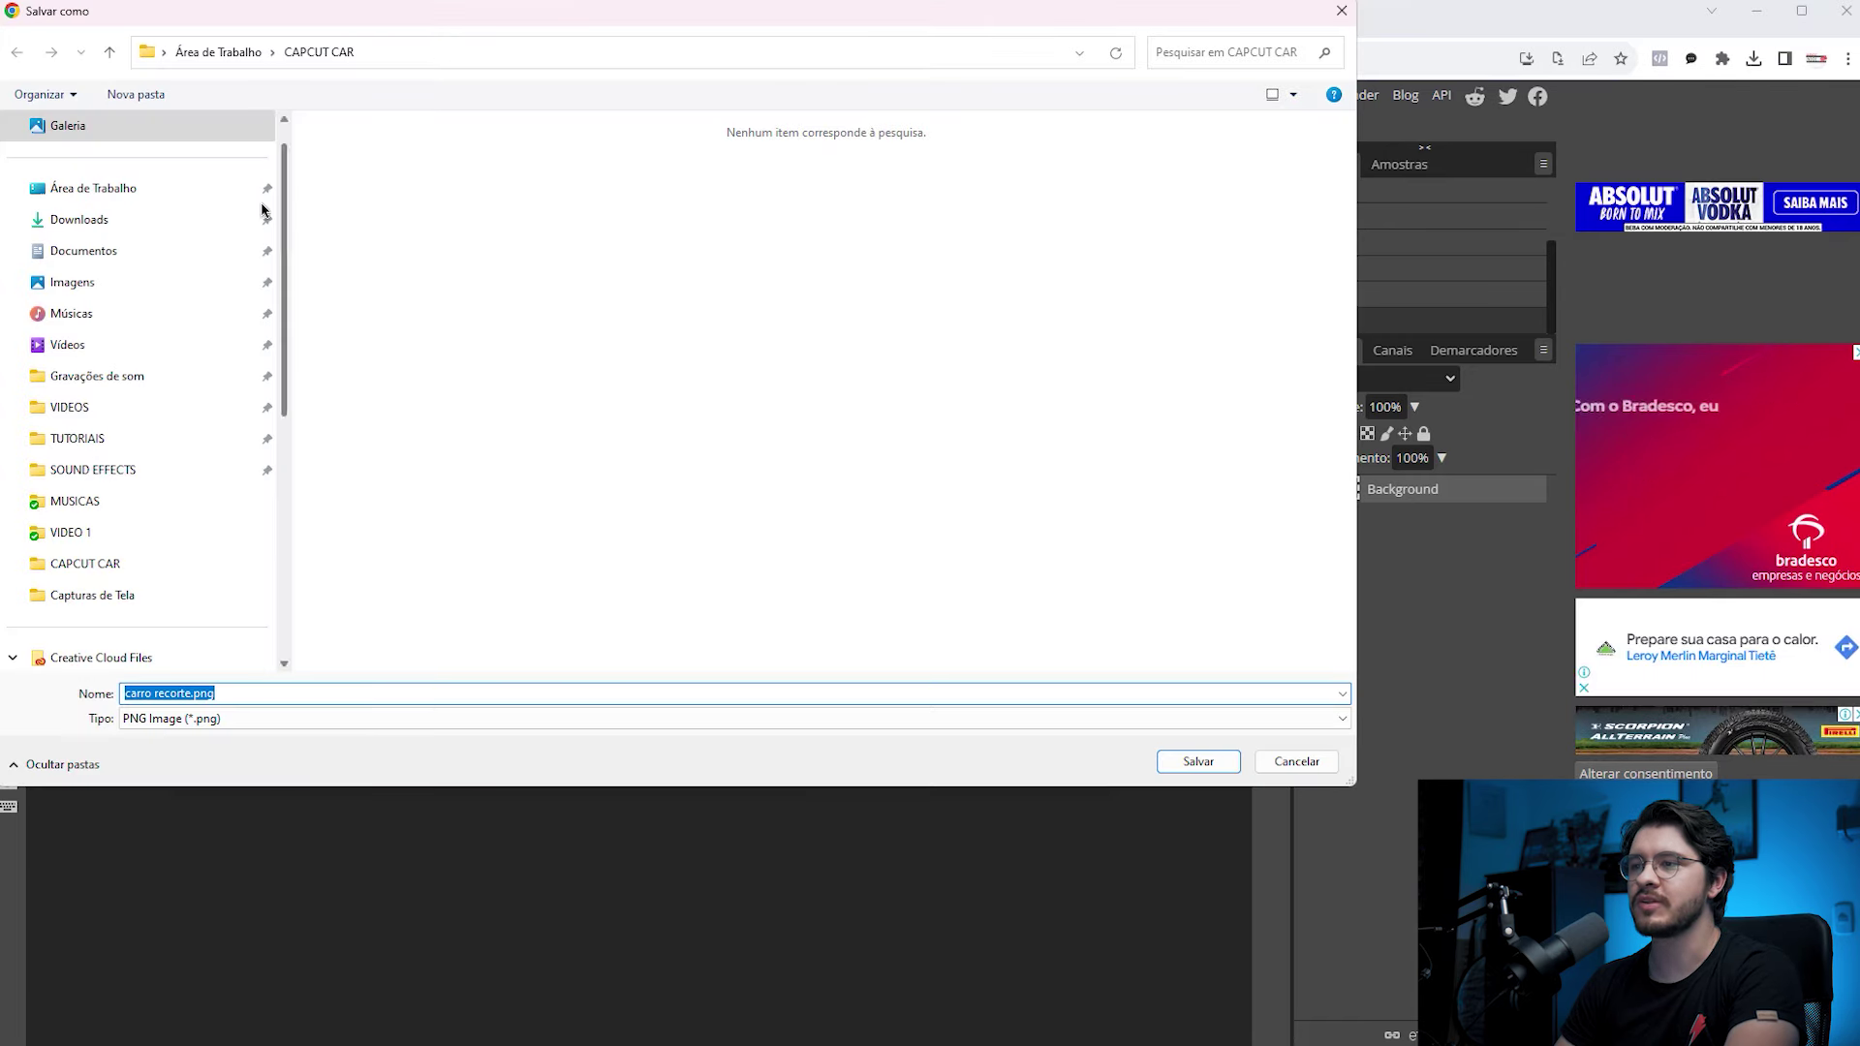
pyautogui.doubleClick(780, 199)
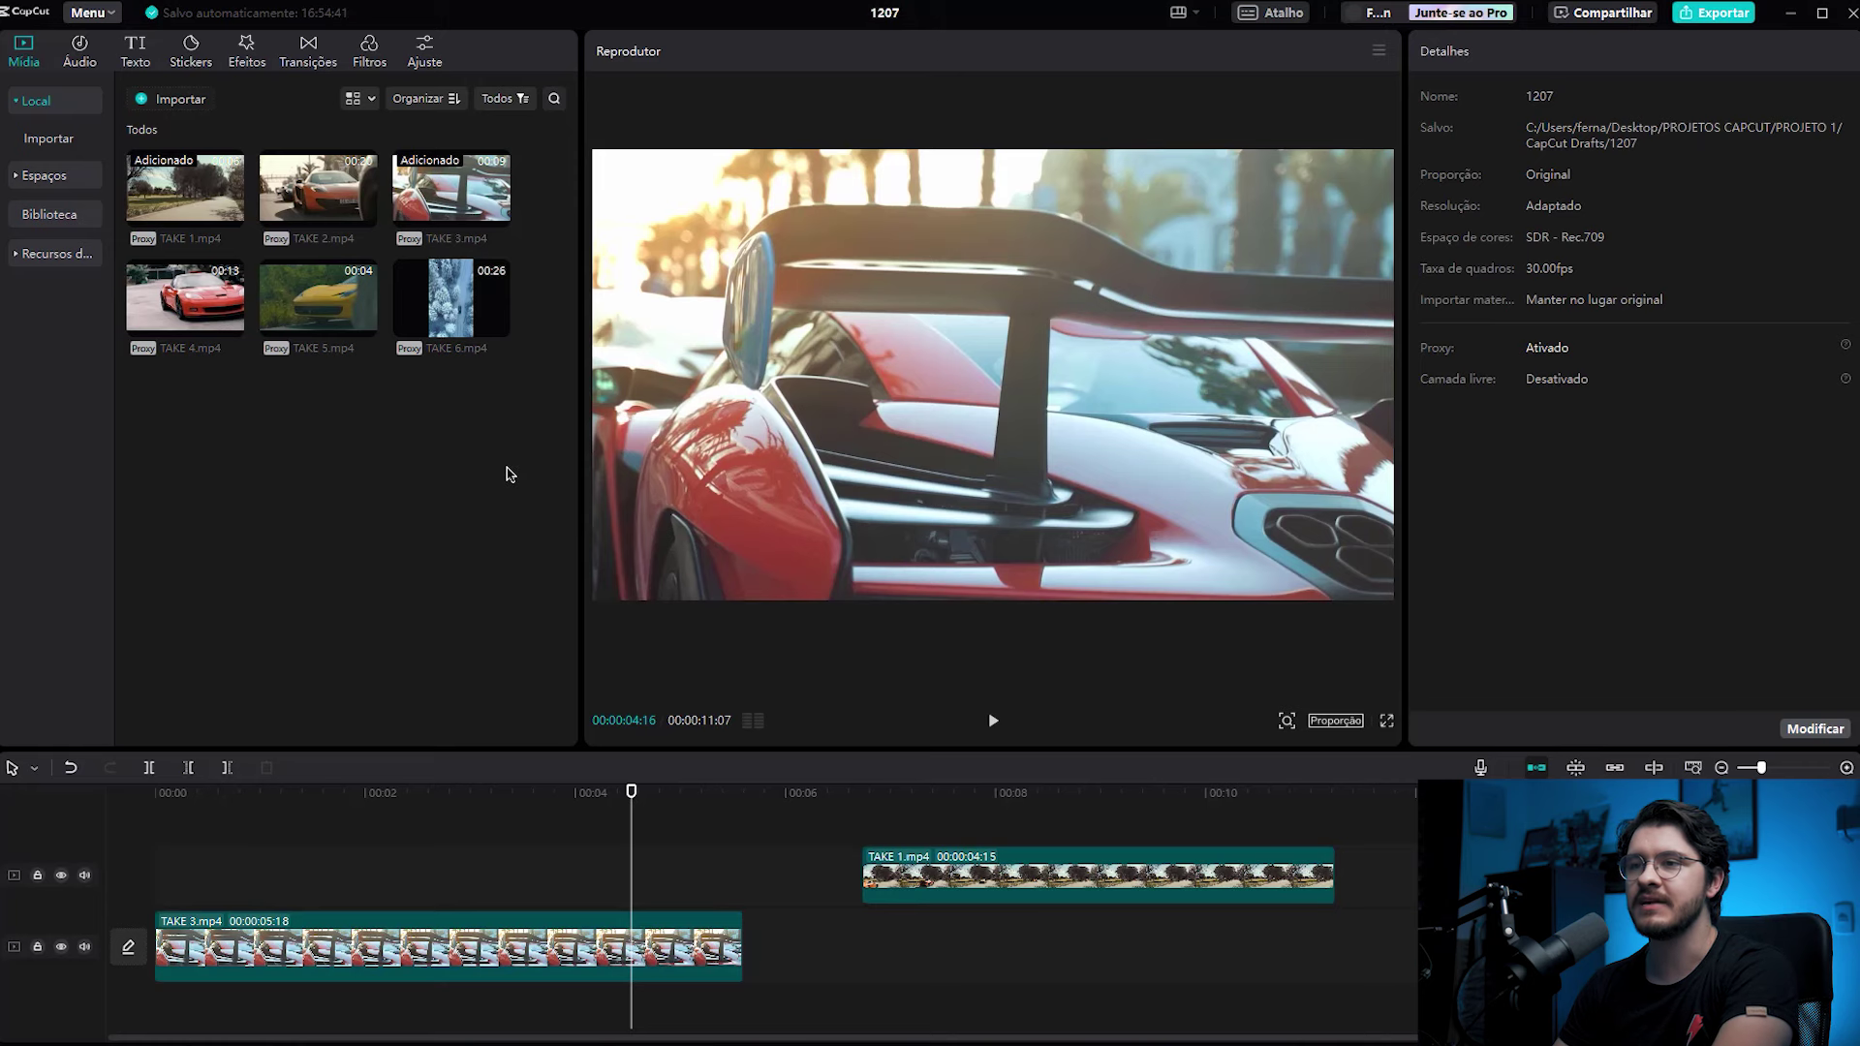
# - Switch to CapCut, import carro recorte.png and place it on the track above the end of TAKE 3.mp4
pyautogui.click(178, 100)
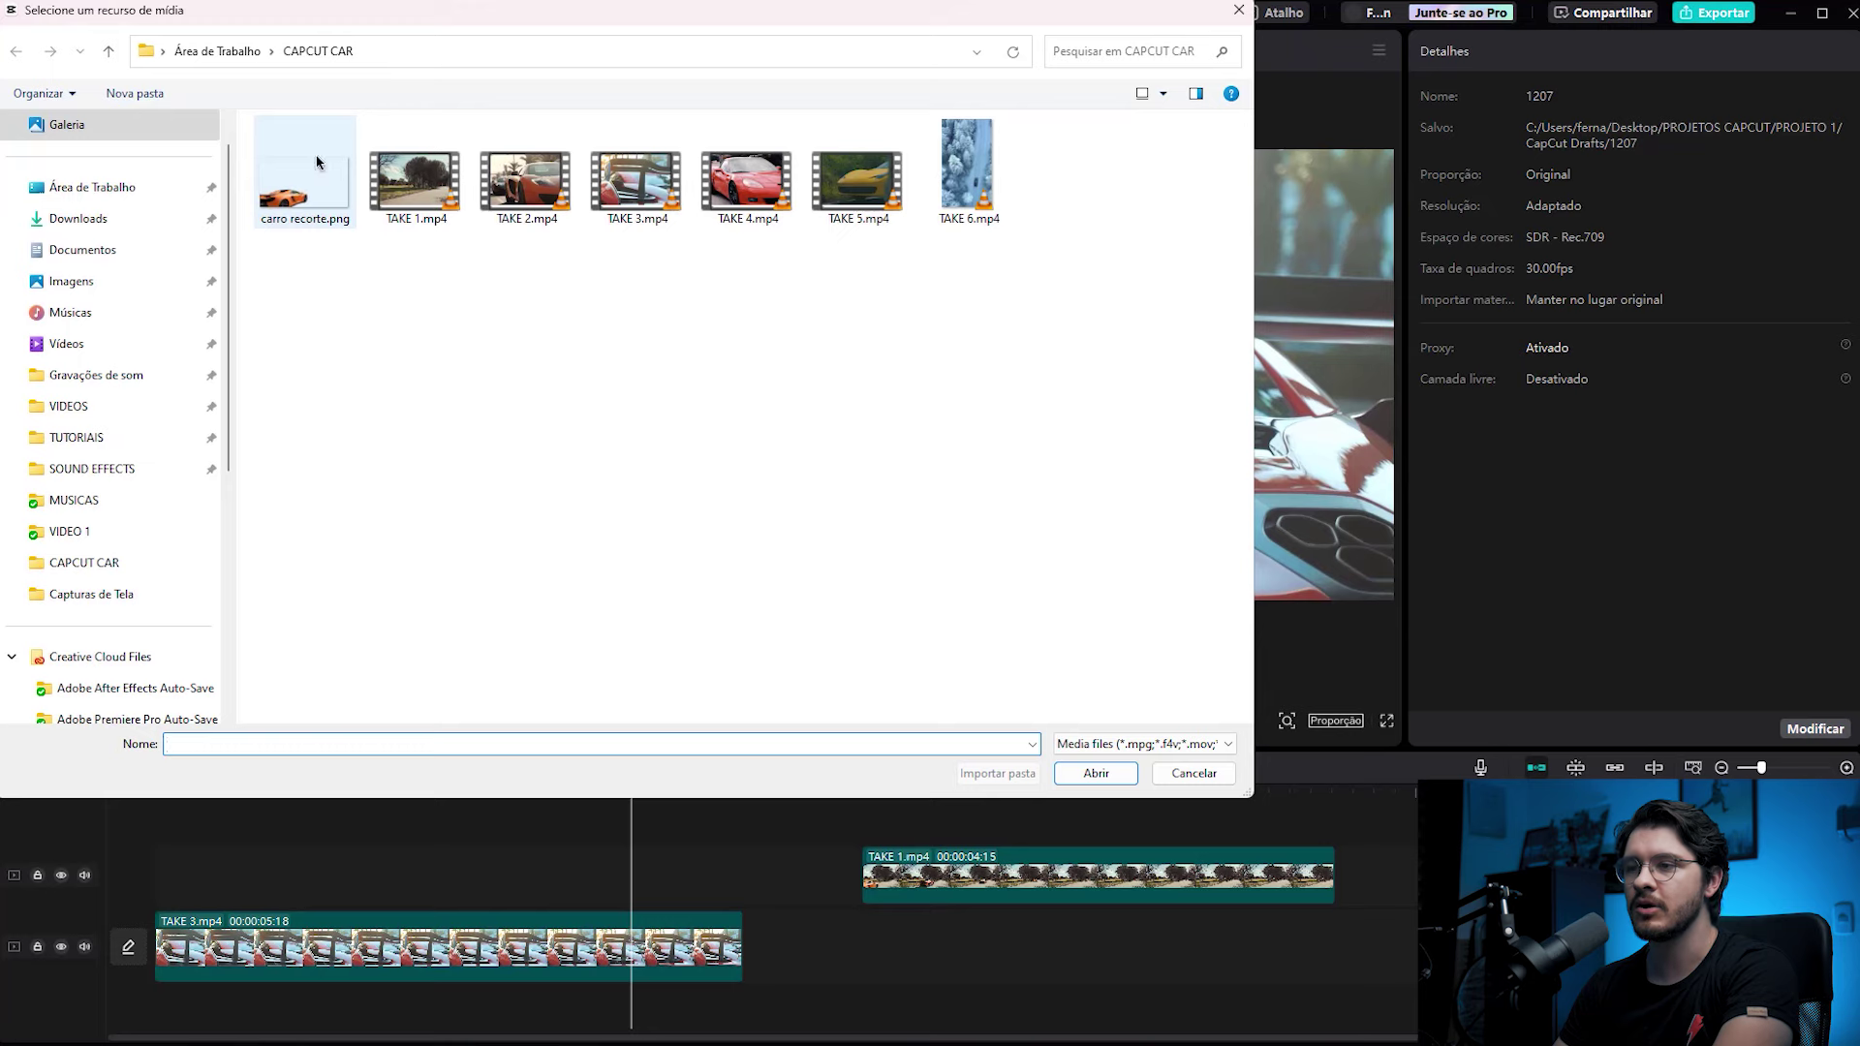
pyautogui.doubleClick(291, 175)
pyautogui.moveTo(175, 398); pyautogui.dragTo(617, 827)
# - Shorten the carro recorte.png clip to 20 frames and move TAKE 1.mp4 right after it on the upper track
pyautogui.moveTo(1134, 868); pyautogui.dragTo(668, 932)
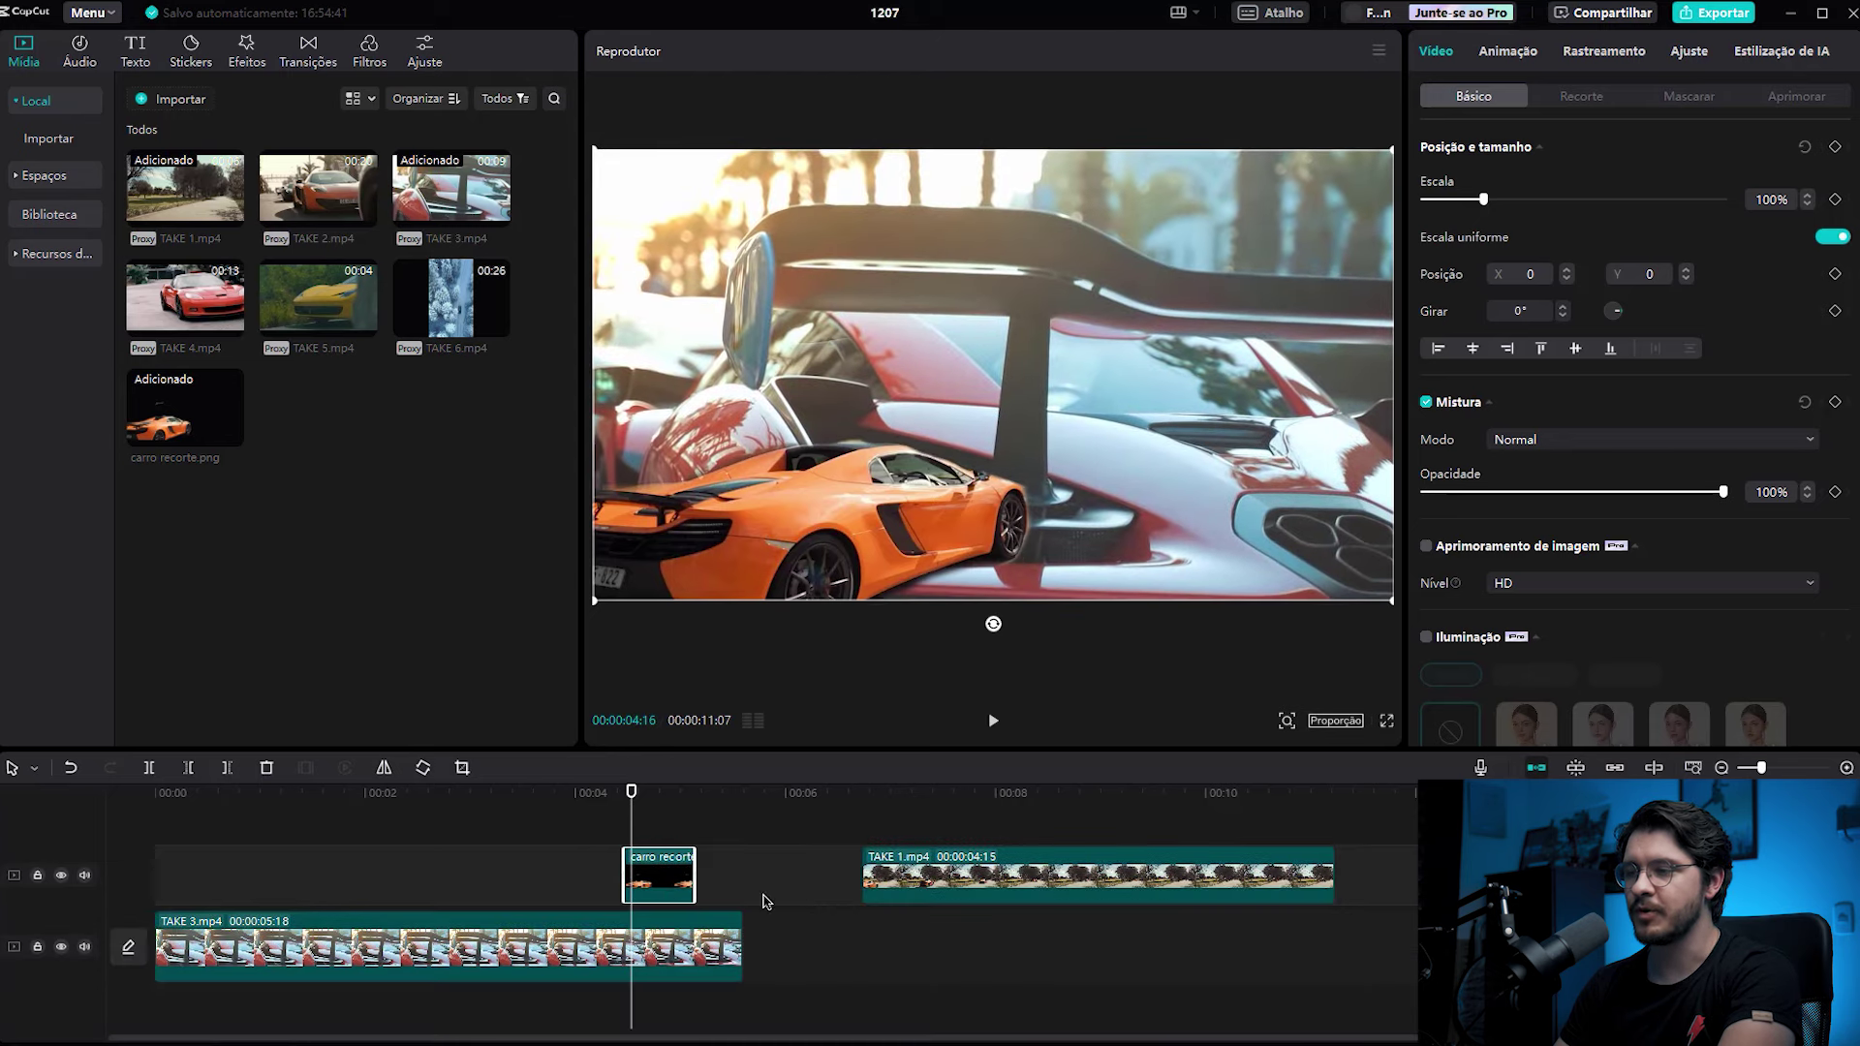
pyautogui.moveTo(933, 873); pyautogui.dragTo(767, 870)
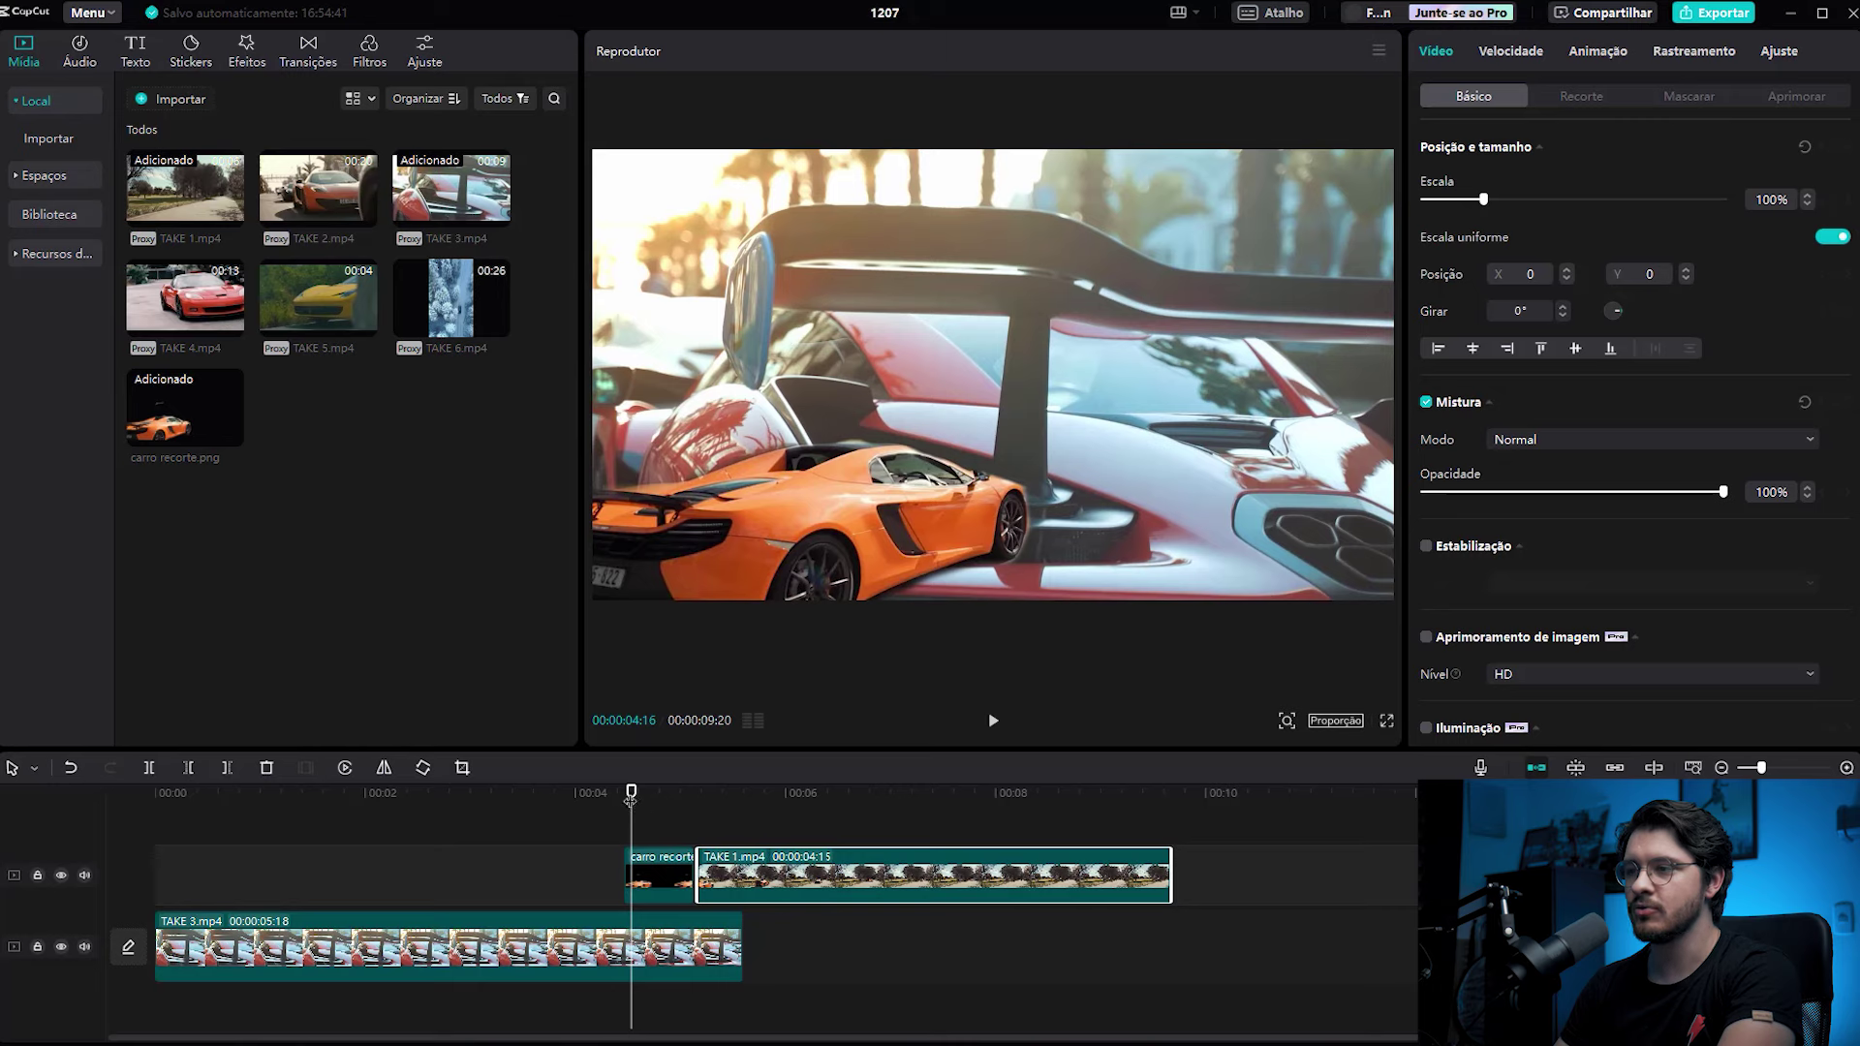
pyautogui.click(705, 796)
pyautogui.moveTo(681, 807)
pyautogui.mouseDown()
pyautogui.moveTo(623, 809)
pyautogui.moveTo(705, 827)
pyautogui.moveTo(674, 830)
pyautogui.mouseUp()
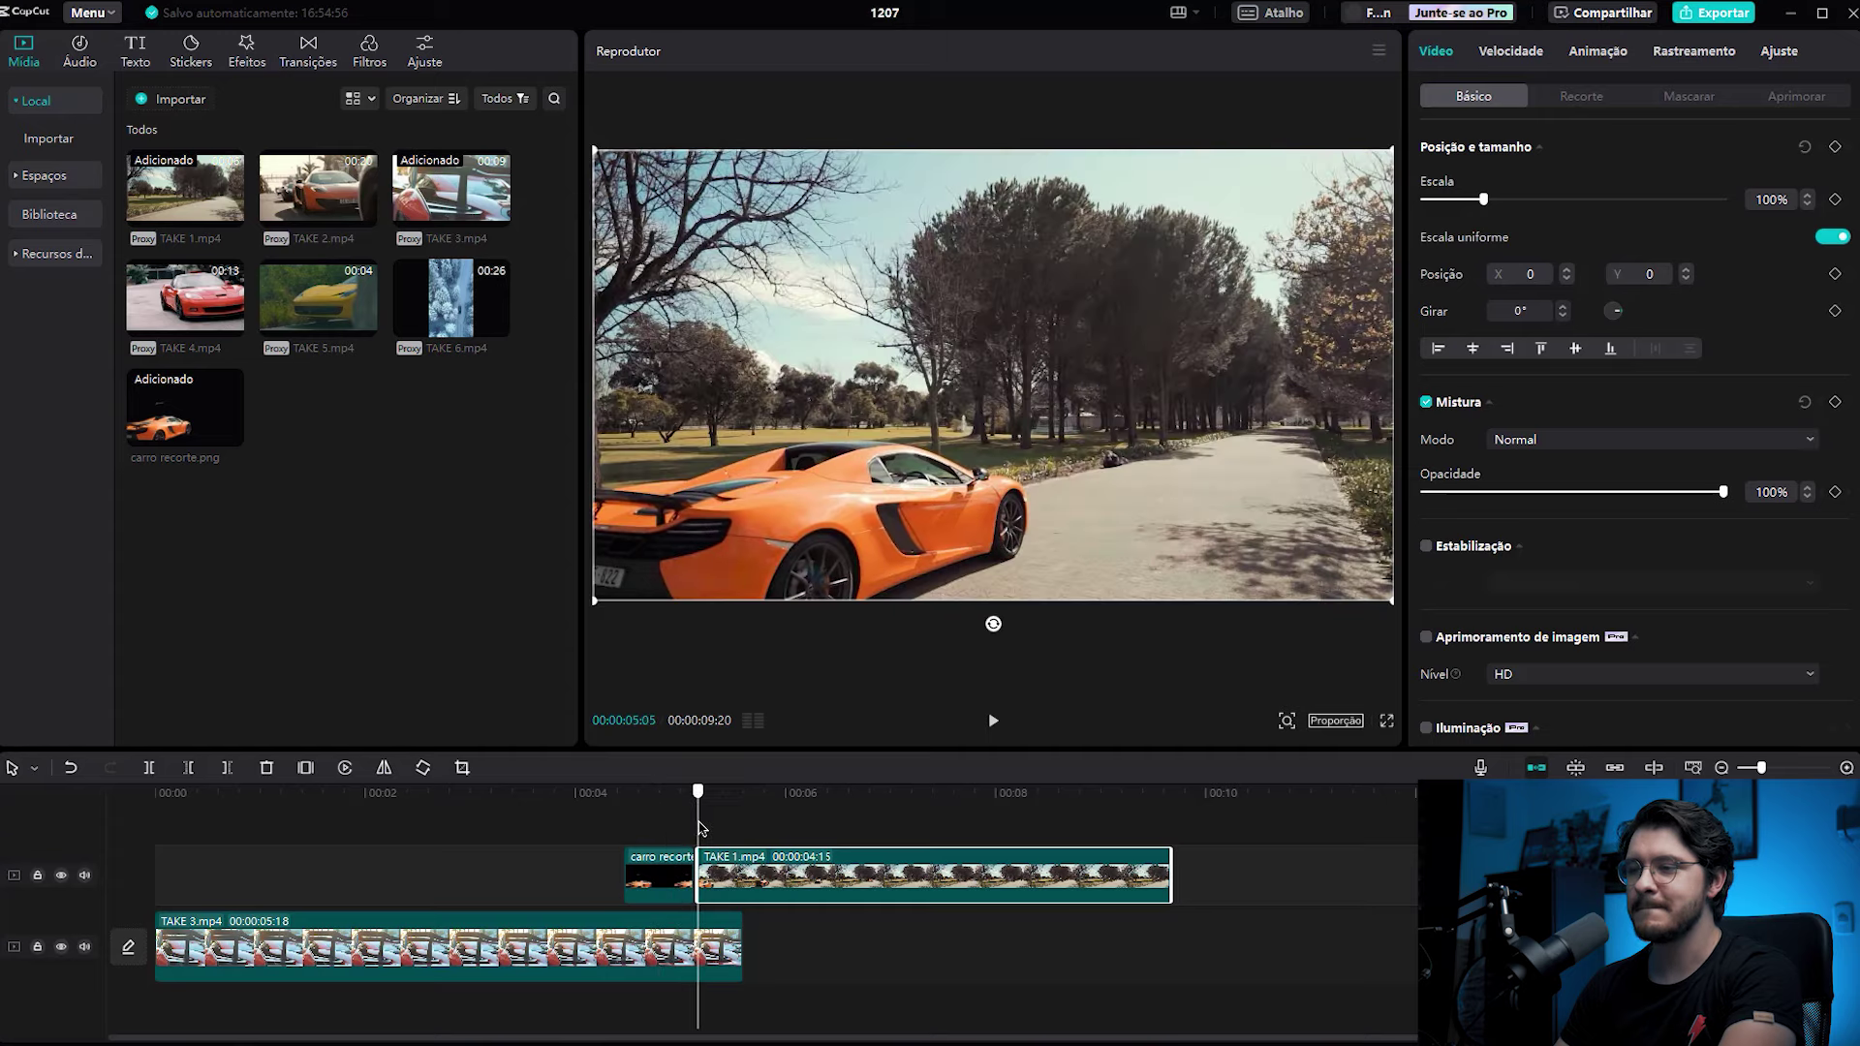
pyautogui.click(649, 830)
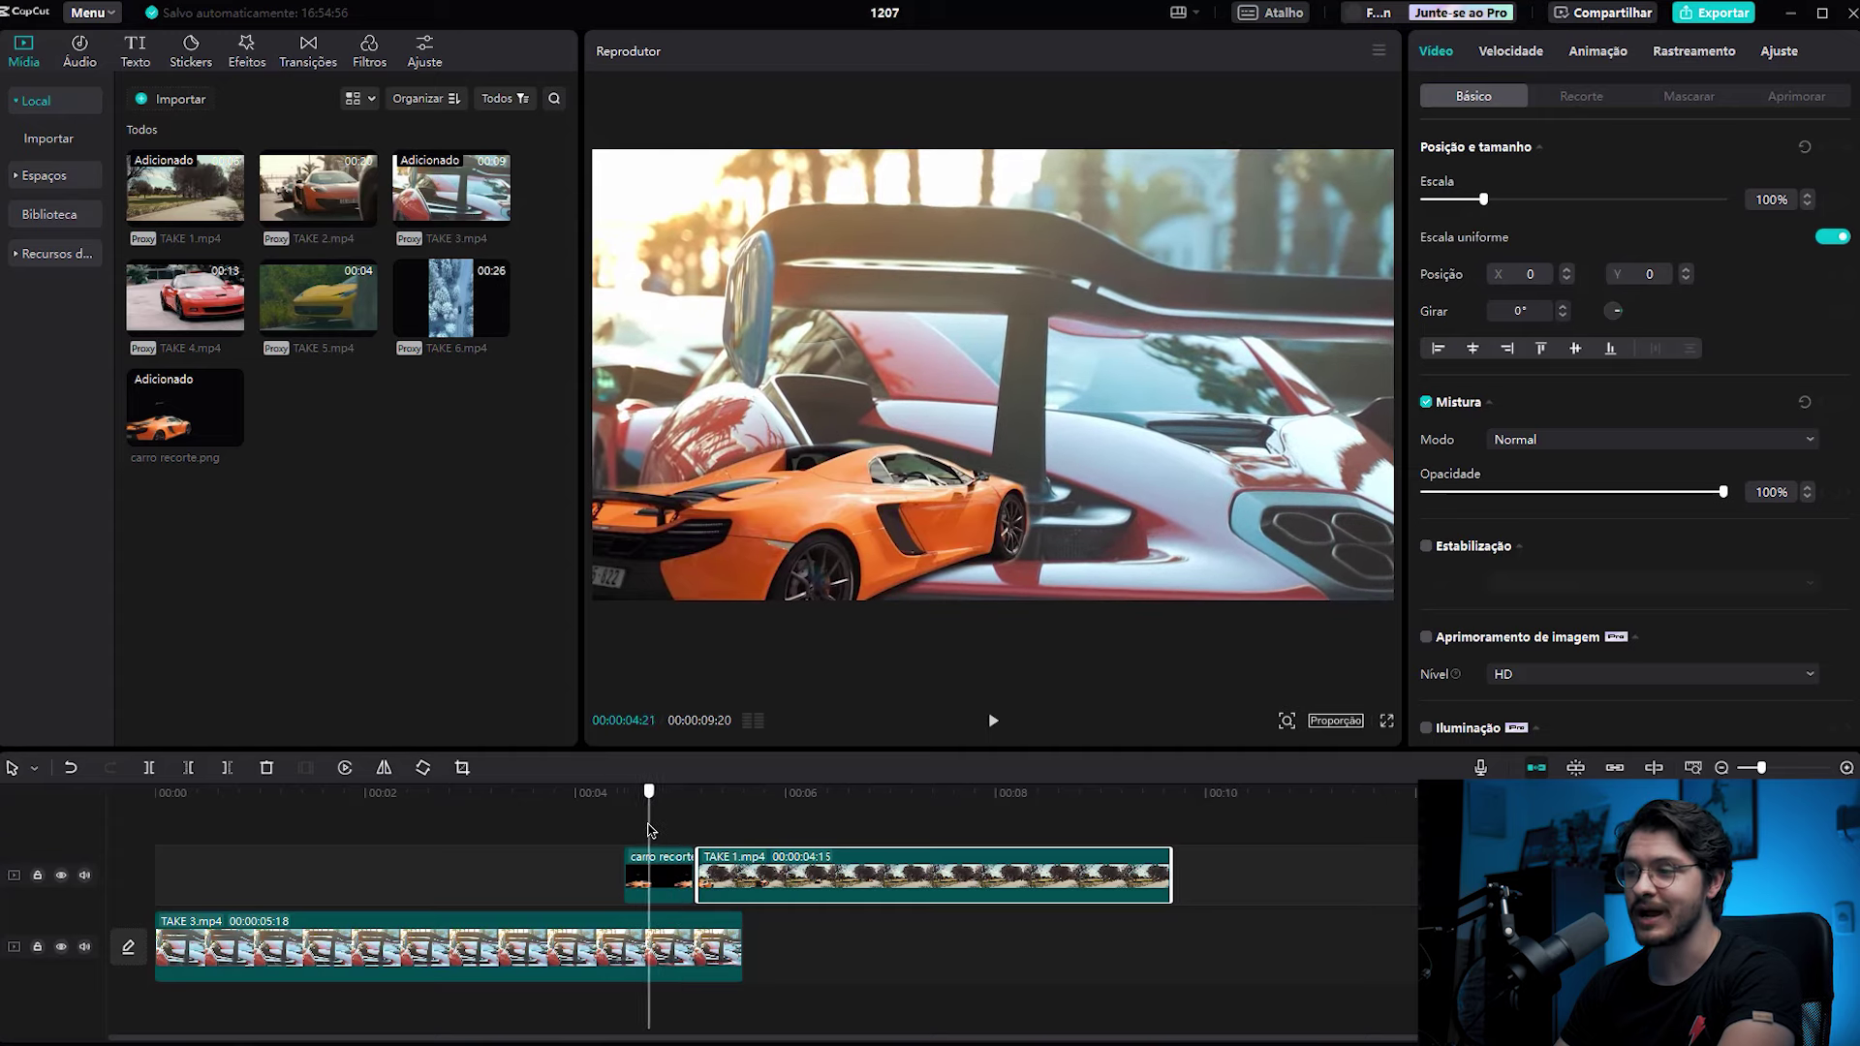
# - Keyframe the cutout's position at X 0, Y 0 at 00:00:05:03 and off-frame past the lower-left corner at 00:00:04:17
pyautogui.click(649, 873)
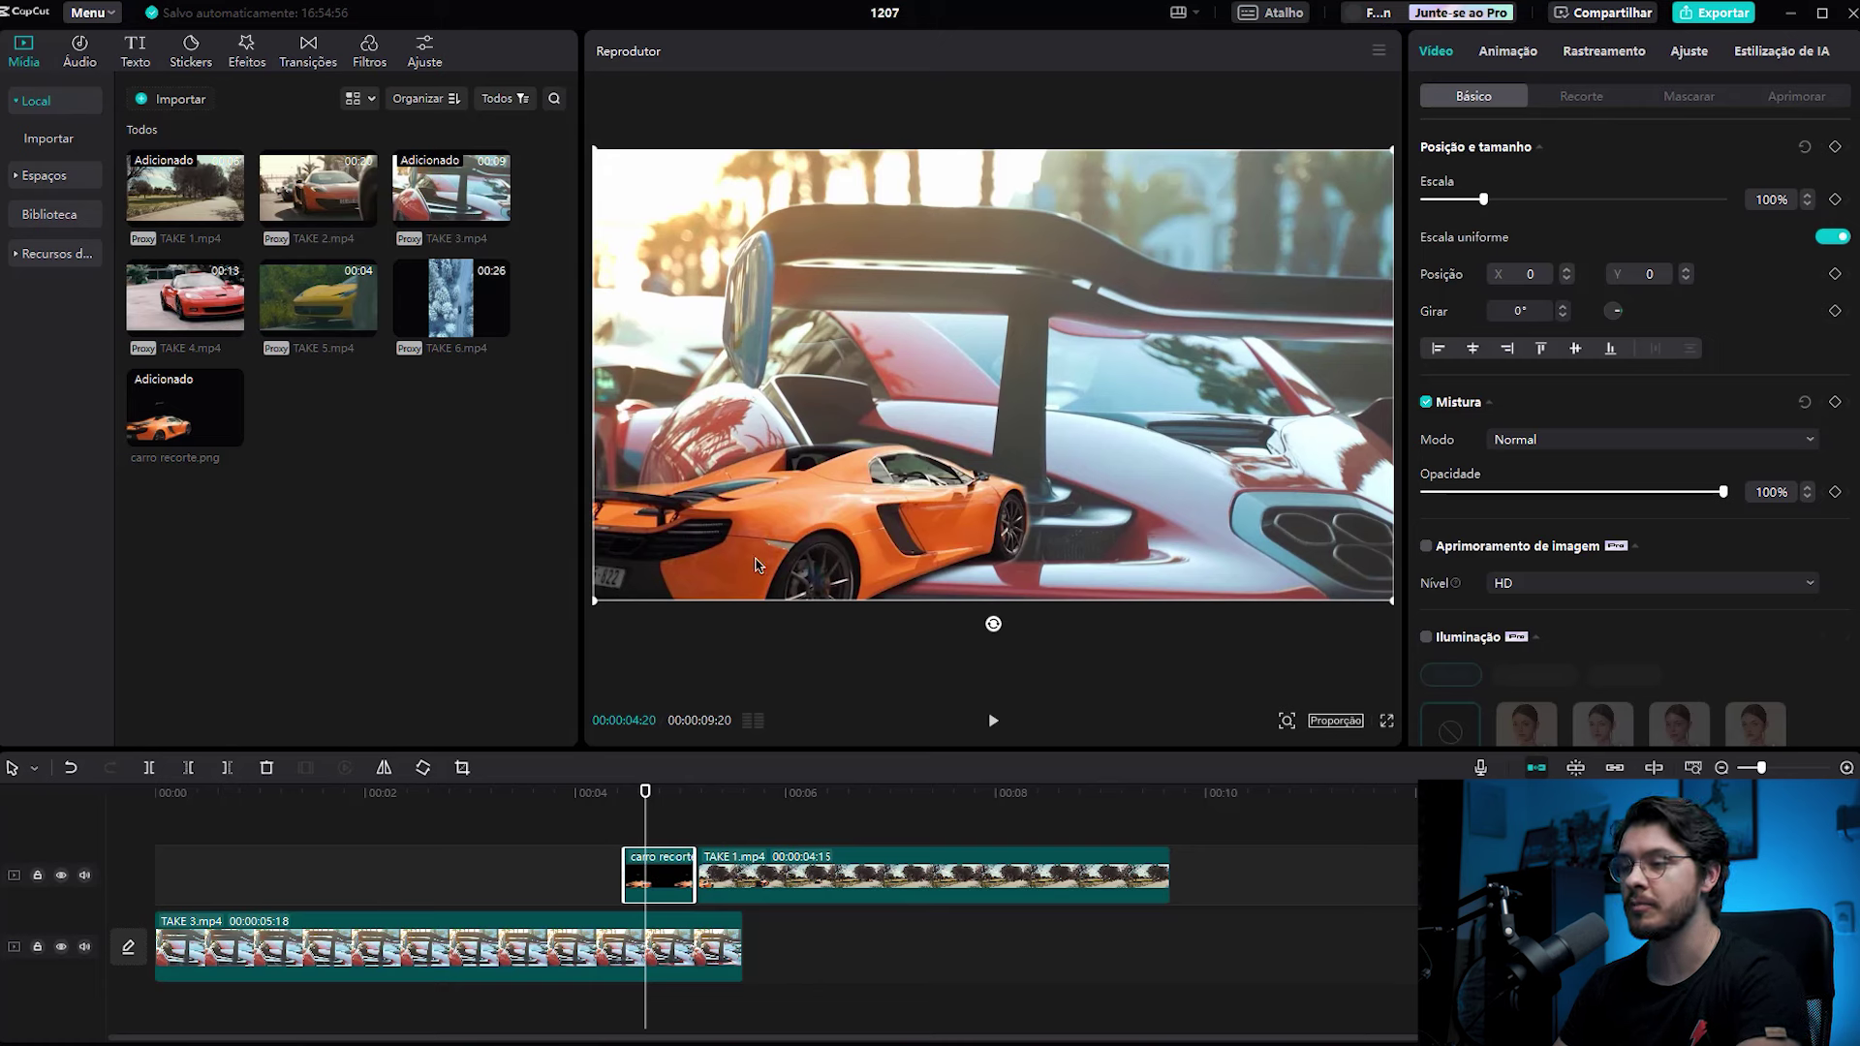
pyautogui.moveTo(646, 790); pyautogui.dragTo(694, 806)
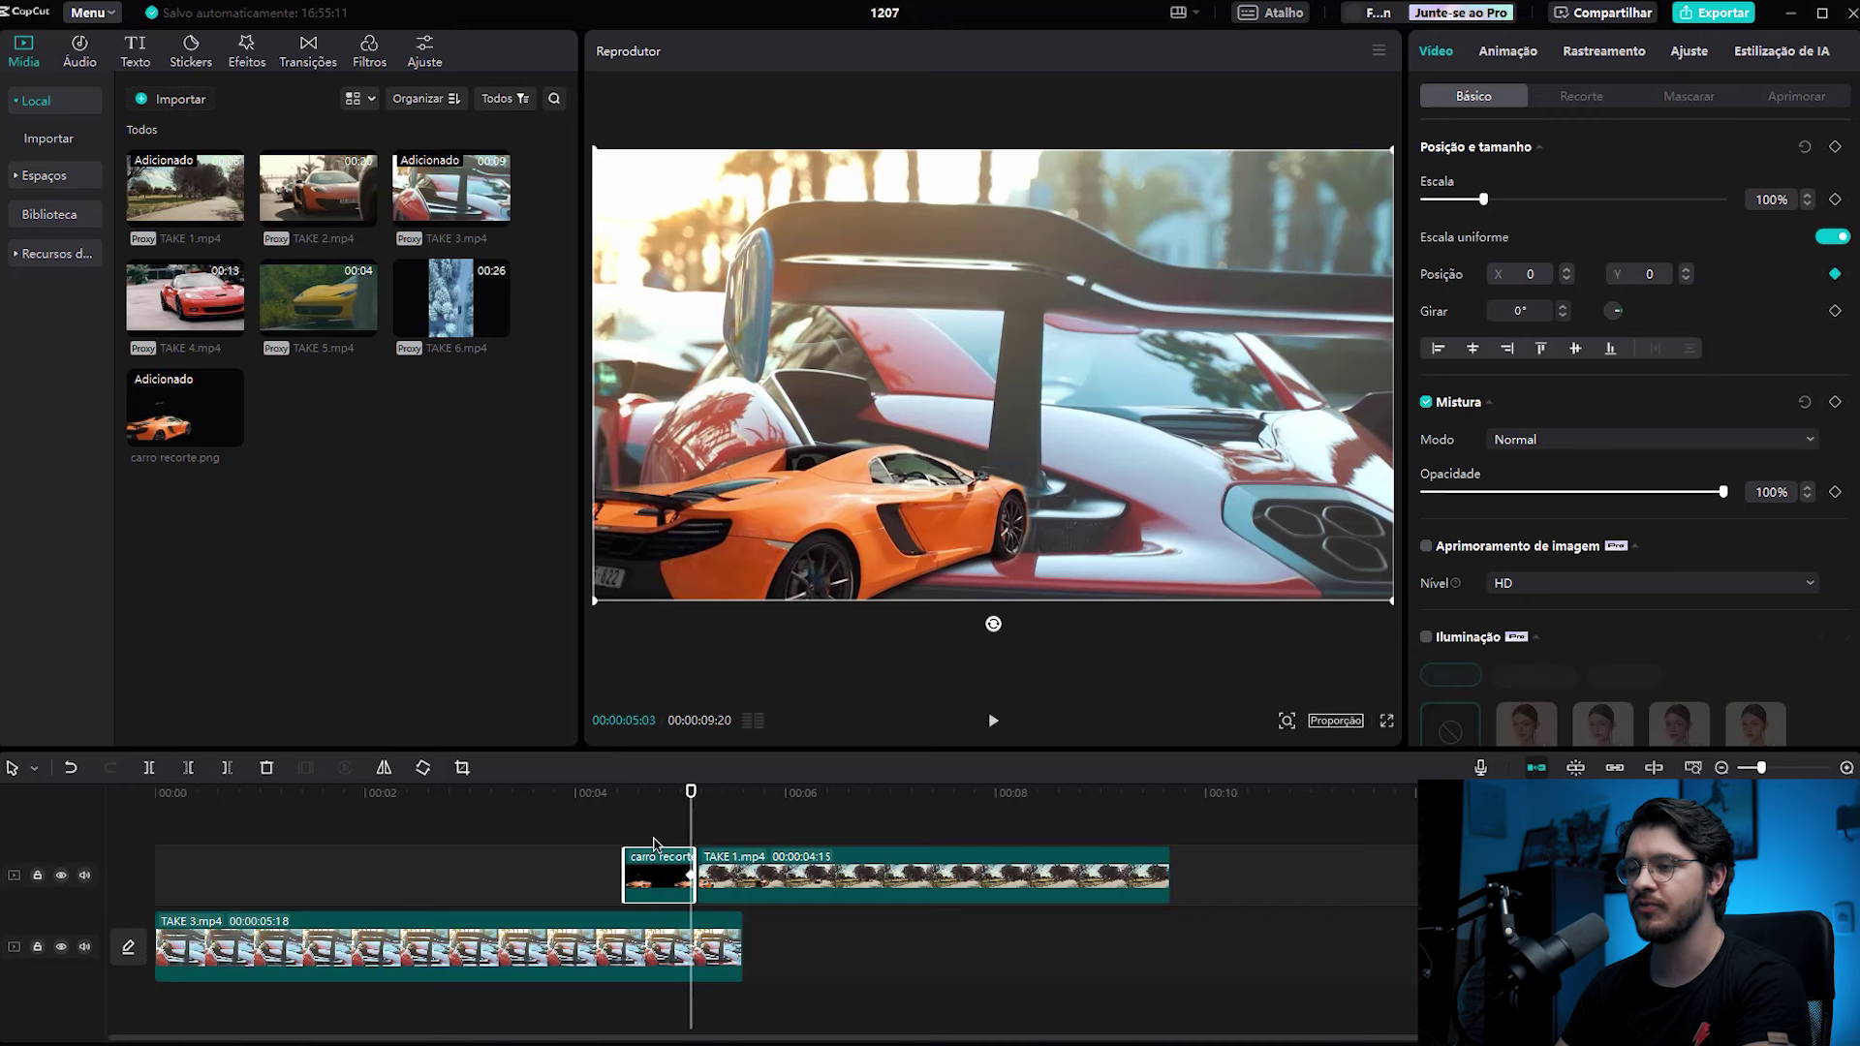
pyautogui.moveTo(695, 794); pyautogui.dragTo(635, 796)
pyautogui.moveTo(936, 489); pyautogui.dragTo(580, 646)
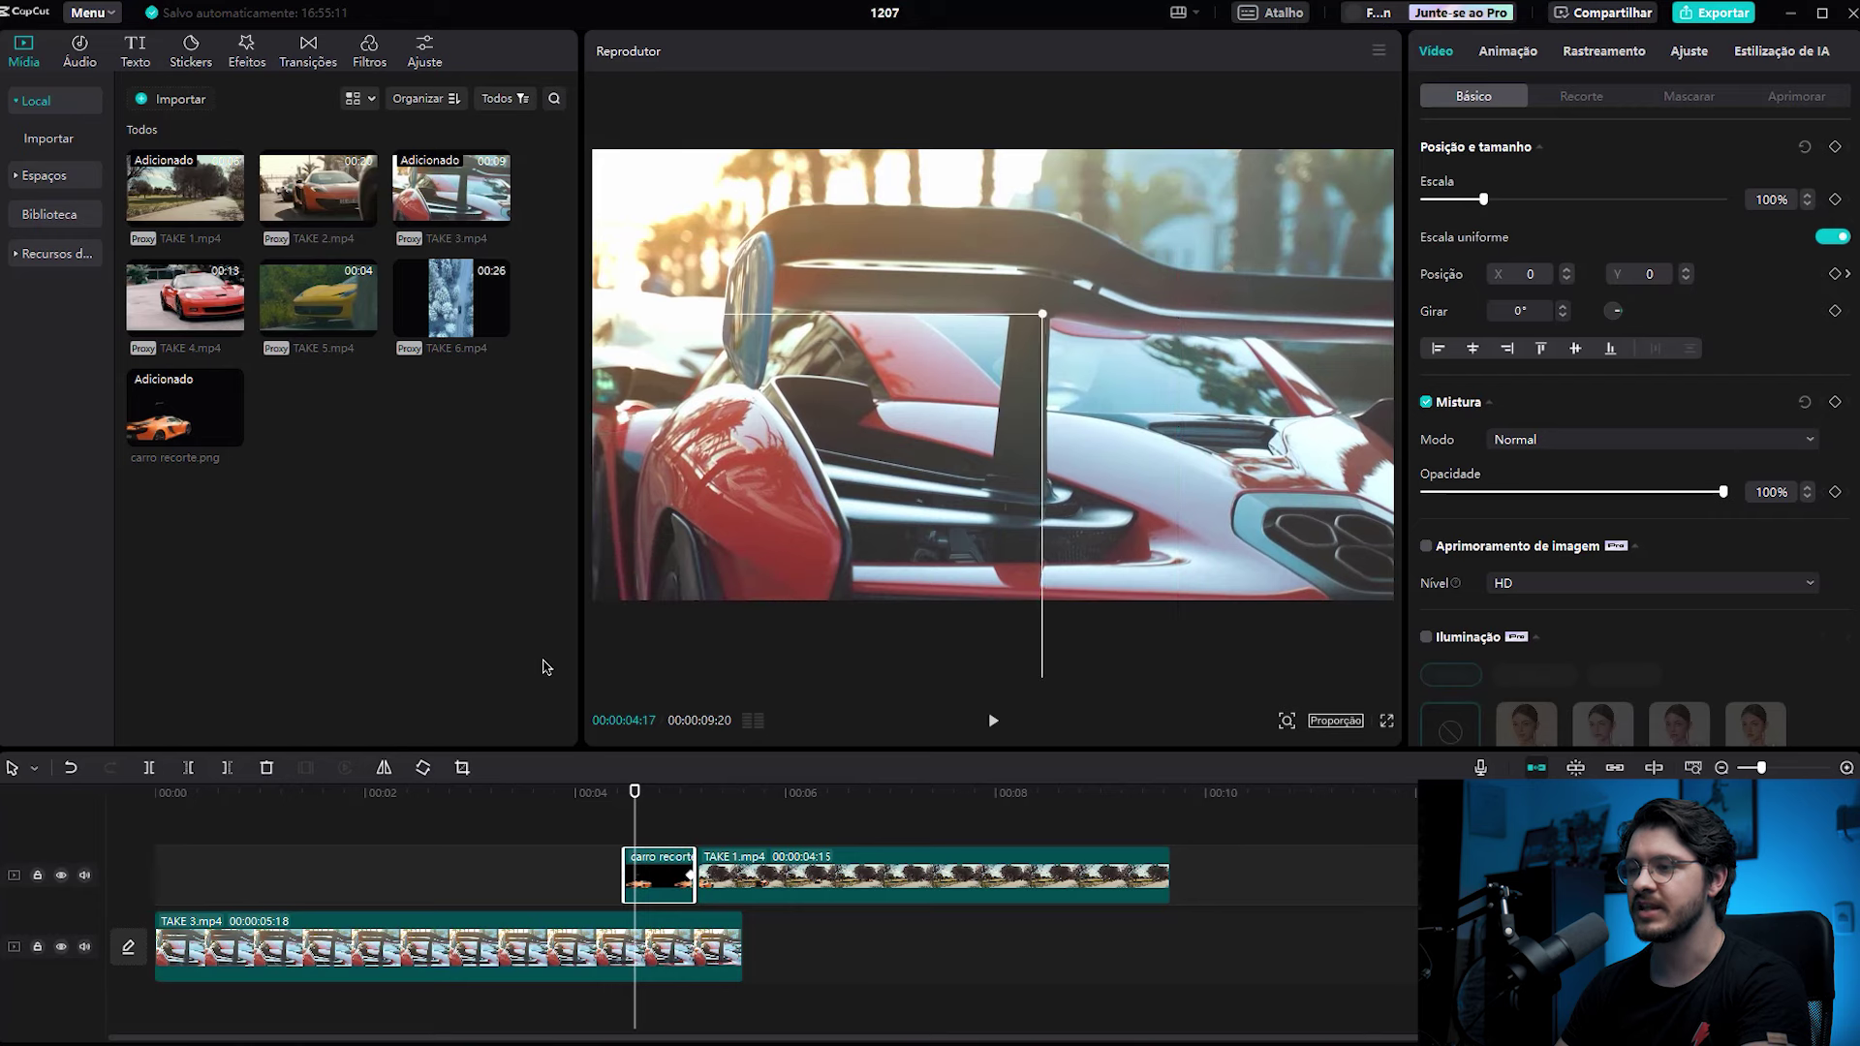
# - Play back the cutout car's entrance over TAKE 3.mp4 and its cut to TAKE 1.mp4
pyautogui.click(615, 804)
pyautogui.press('space')
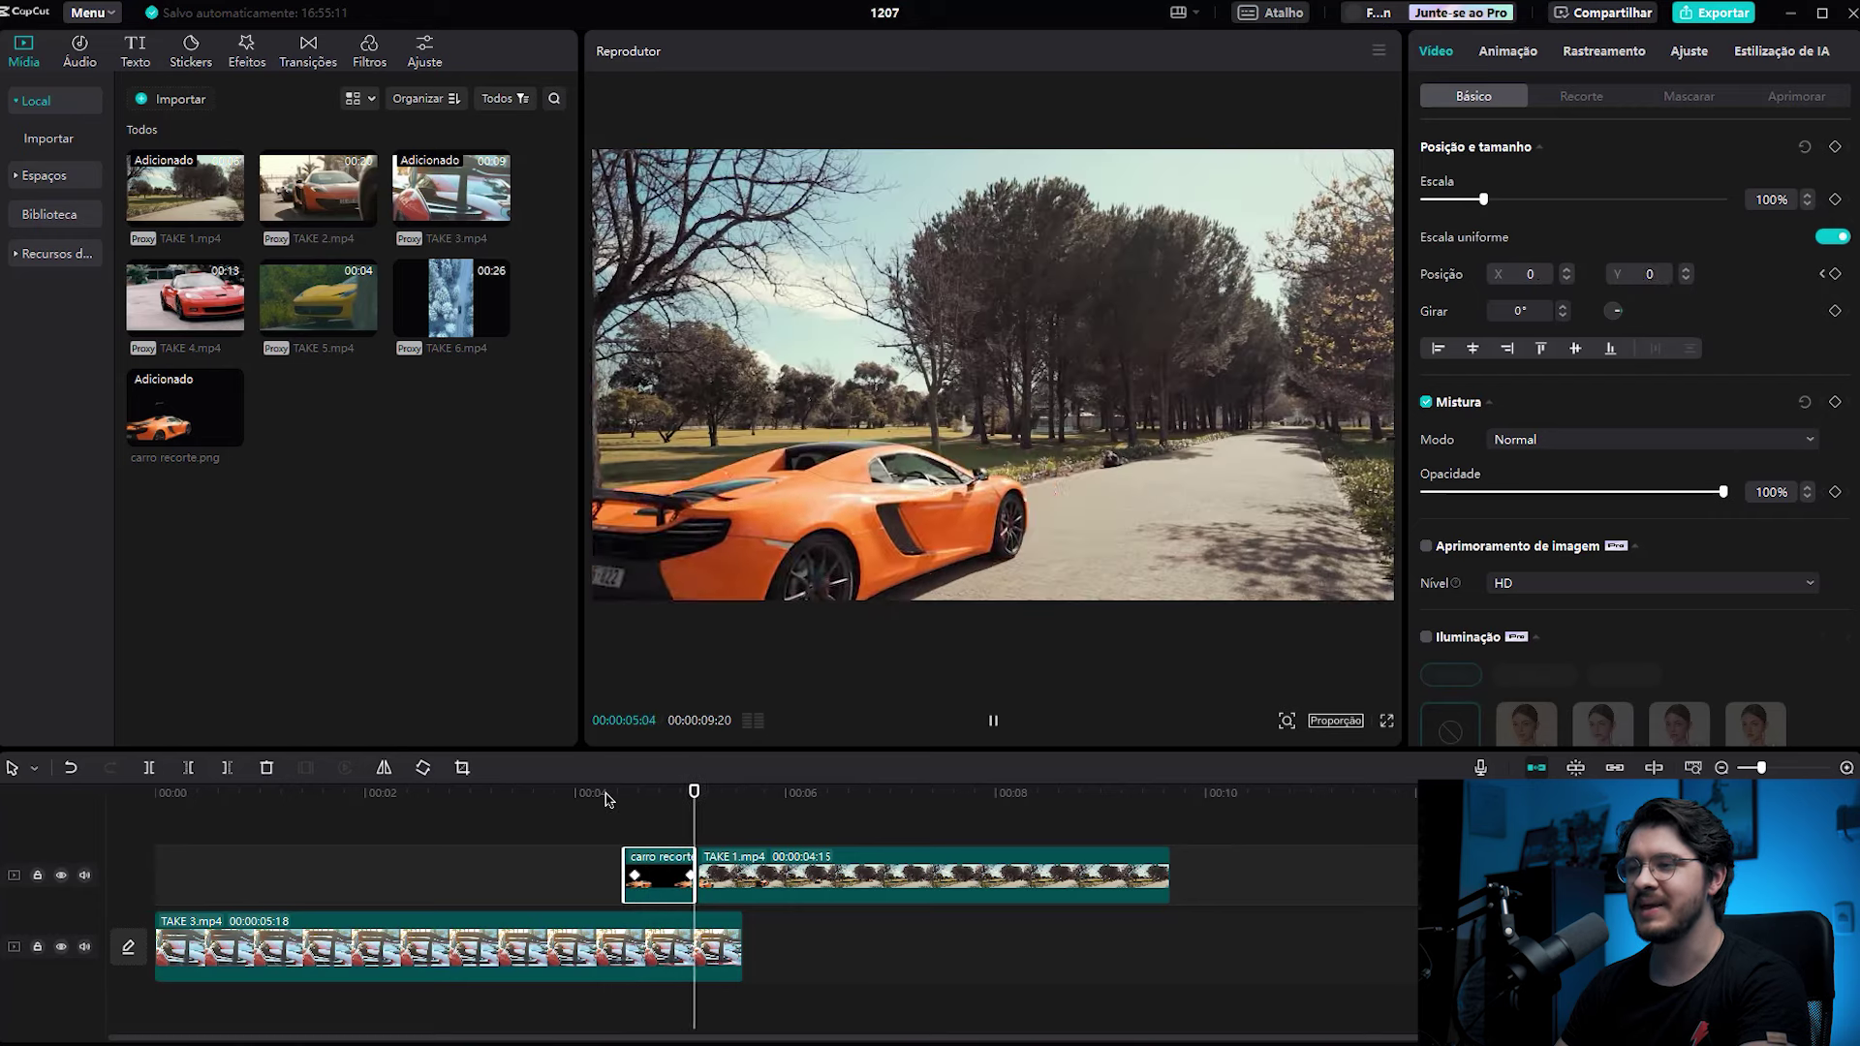
pyautogui.click(622, 795)
pyautogui.click(622, 795)
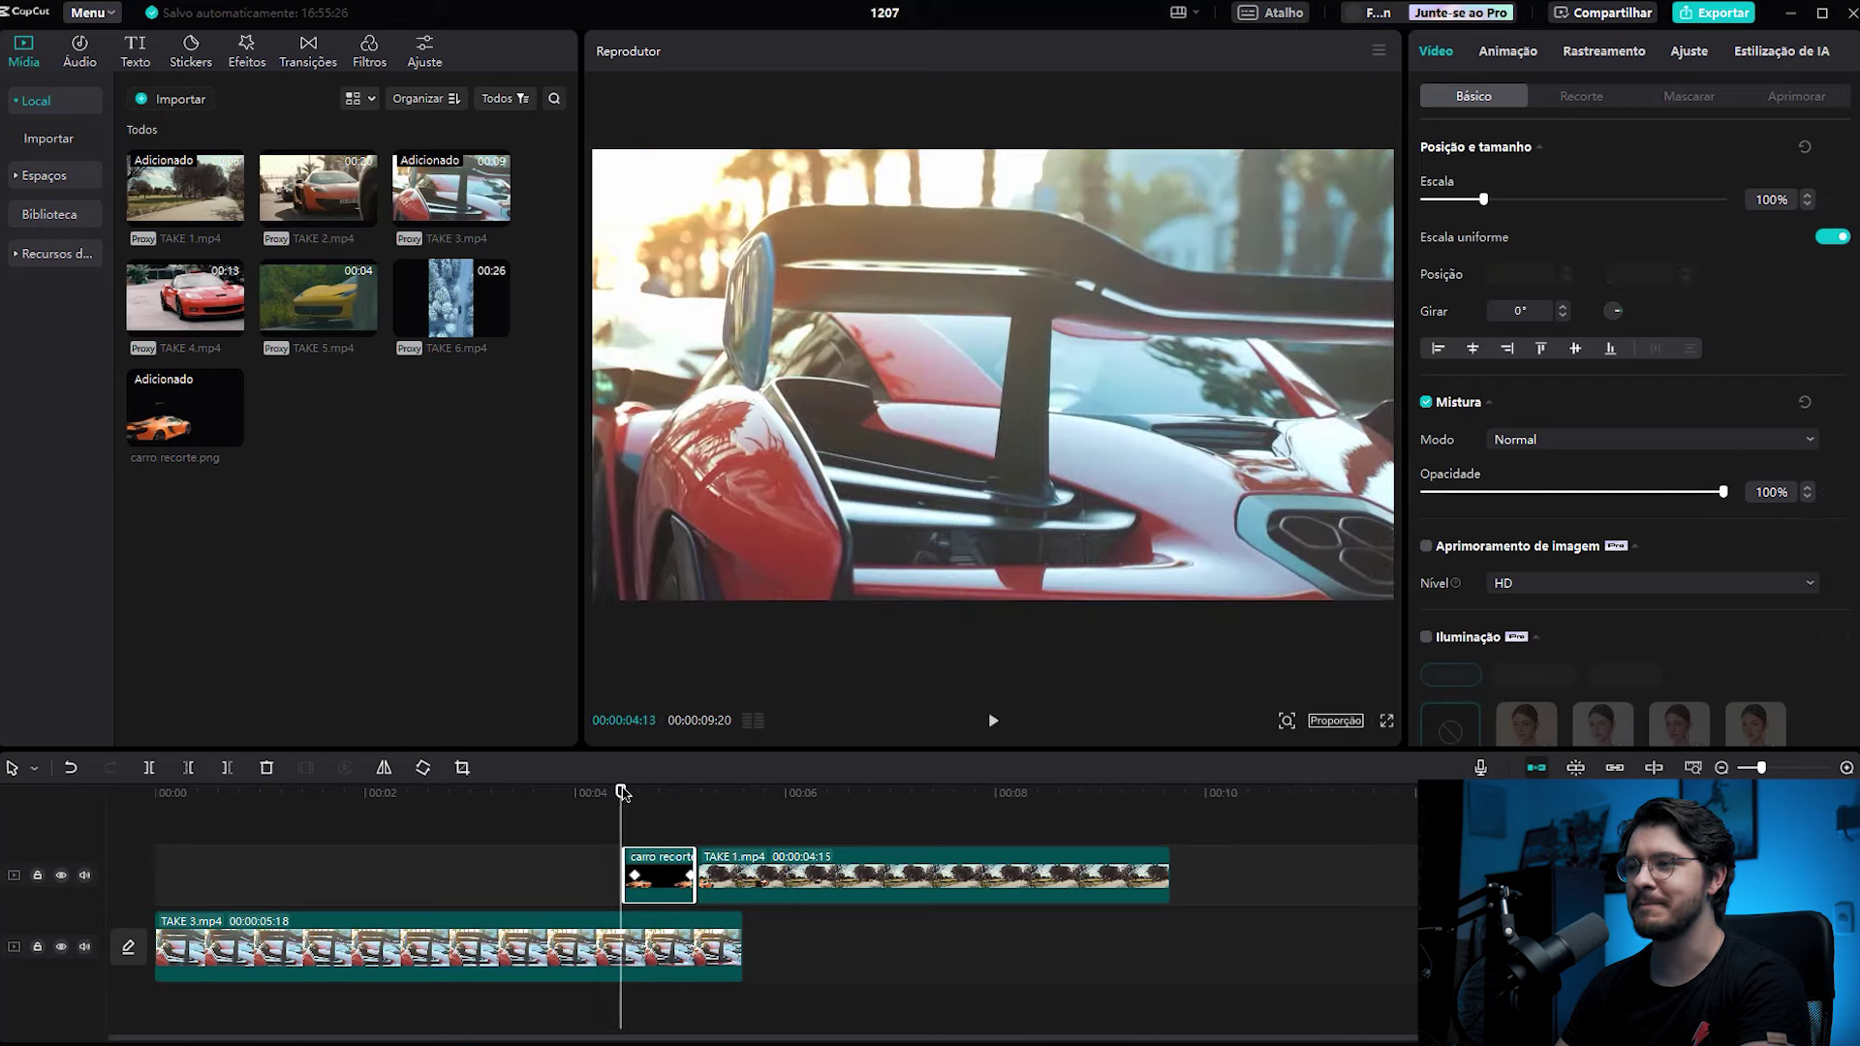
pyautogui.click(622, 795)
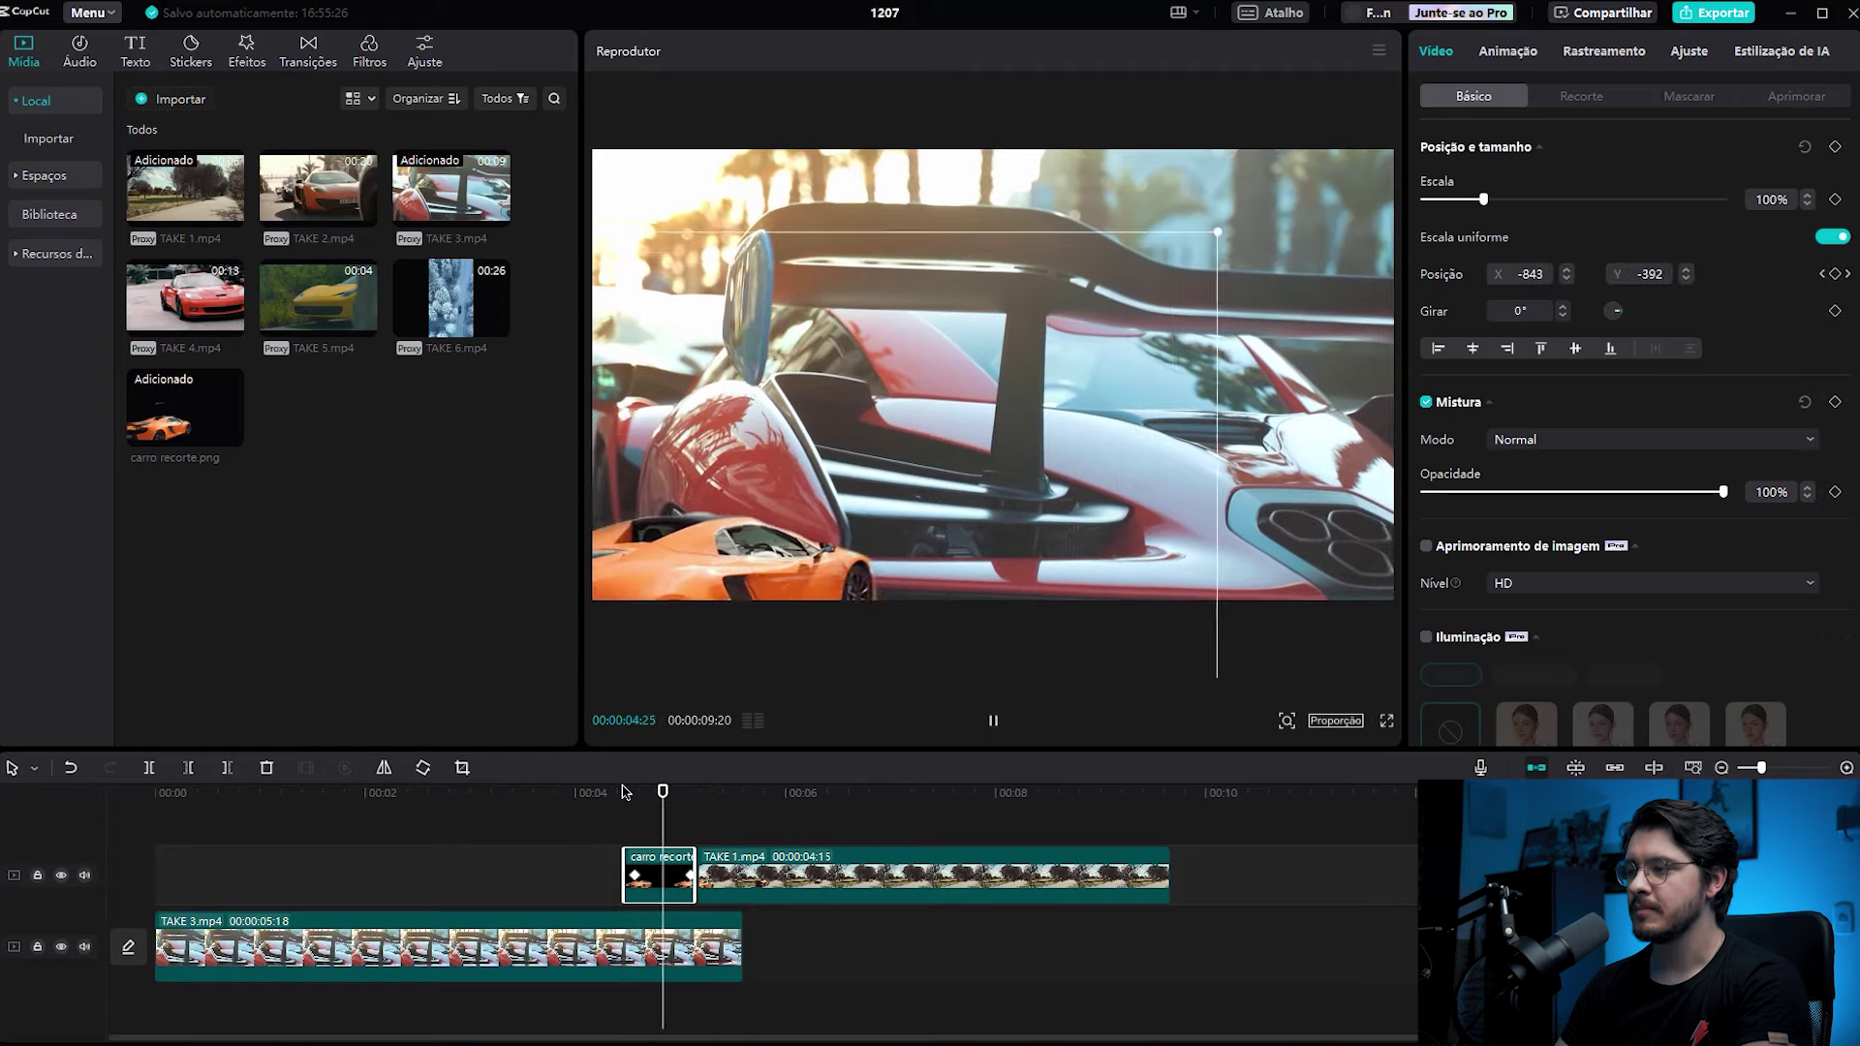
pyautogui.press('space')
# - Close the small gap between the carro recorte.png clip and TAKE 1.mp4 on the upper track
pyautogui.moveTo(1779, 767); pyautogui.dragTo(1789, 770)
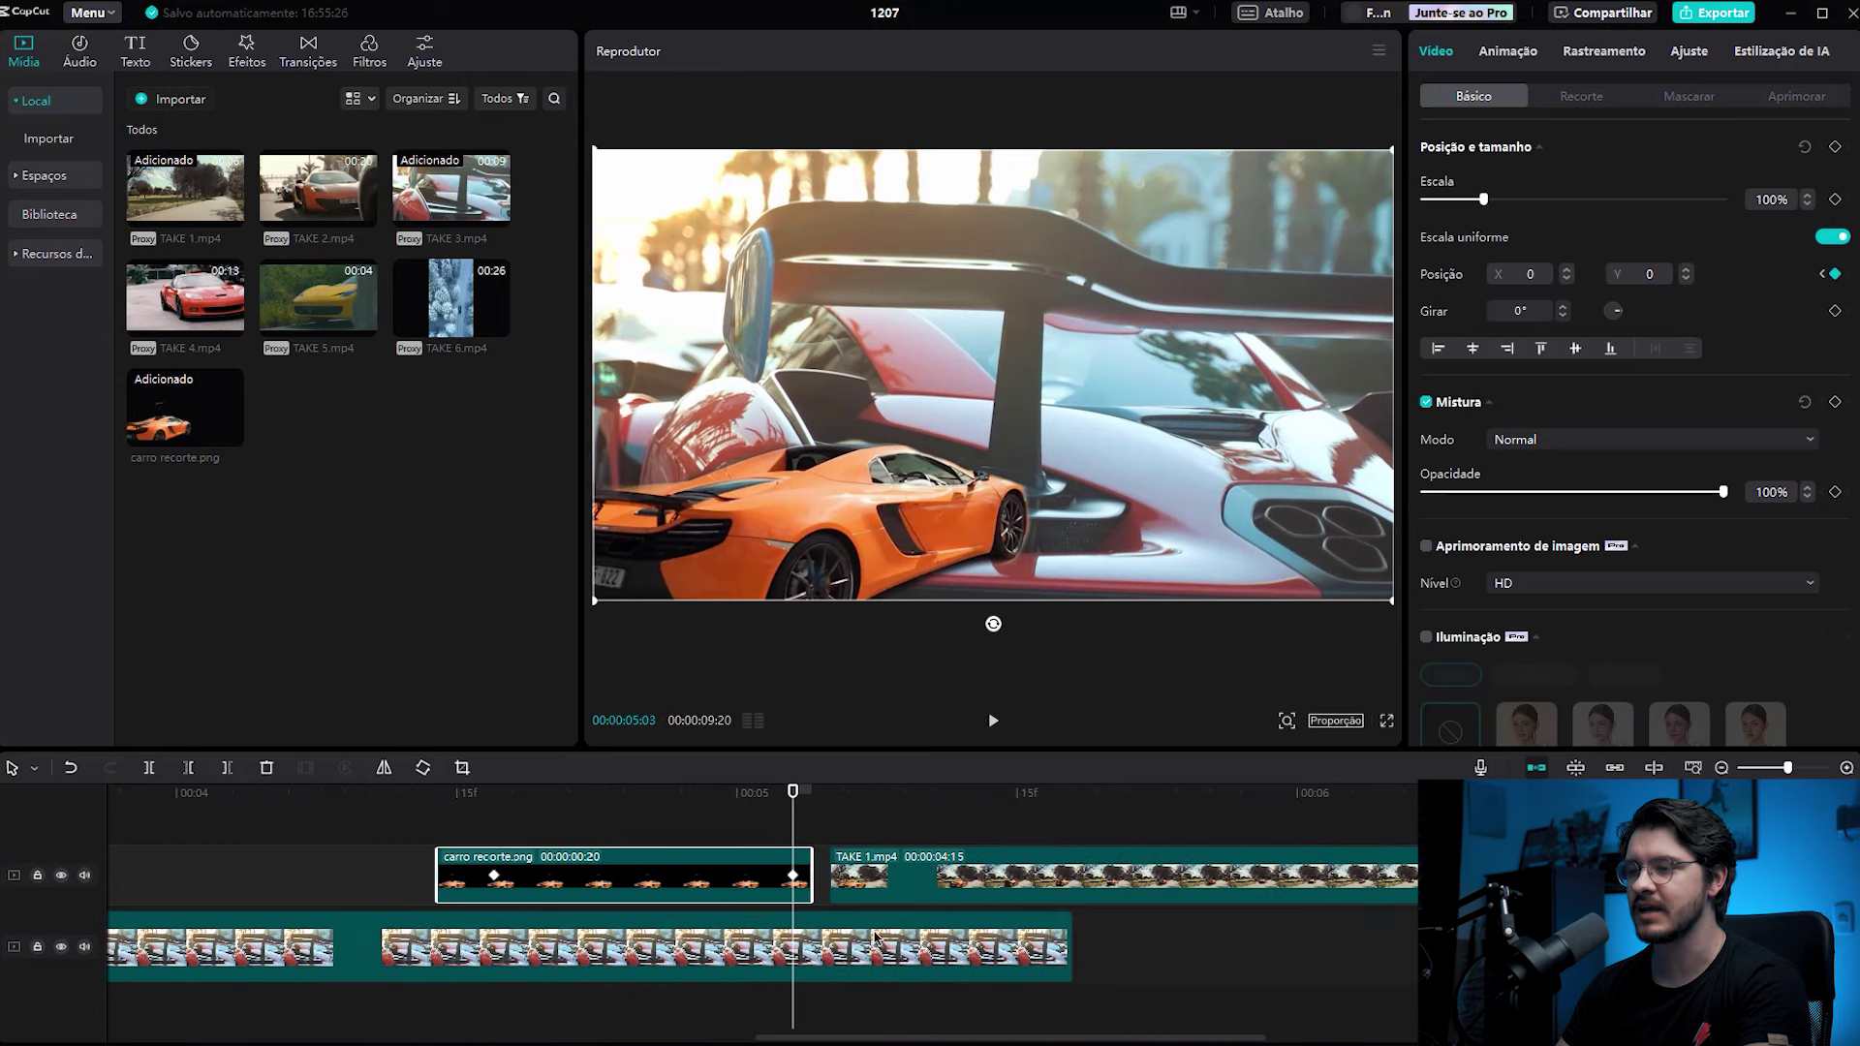
pyautogui.moveTo(884, 877); pyautogui.dragTo(869, 879)
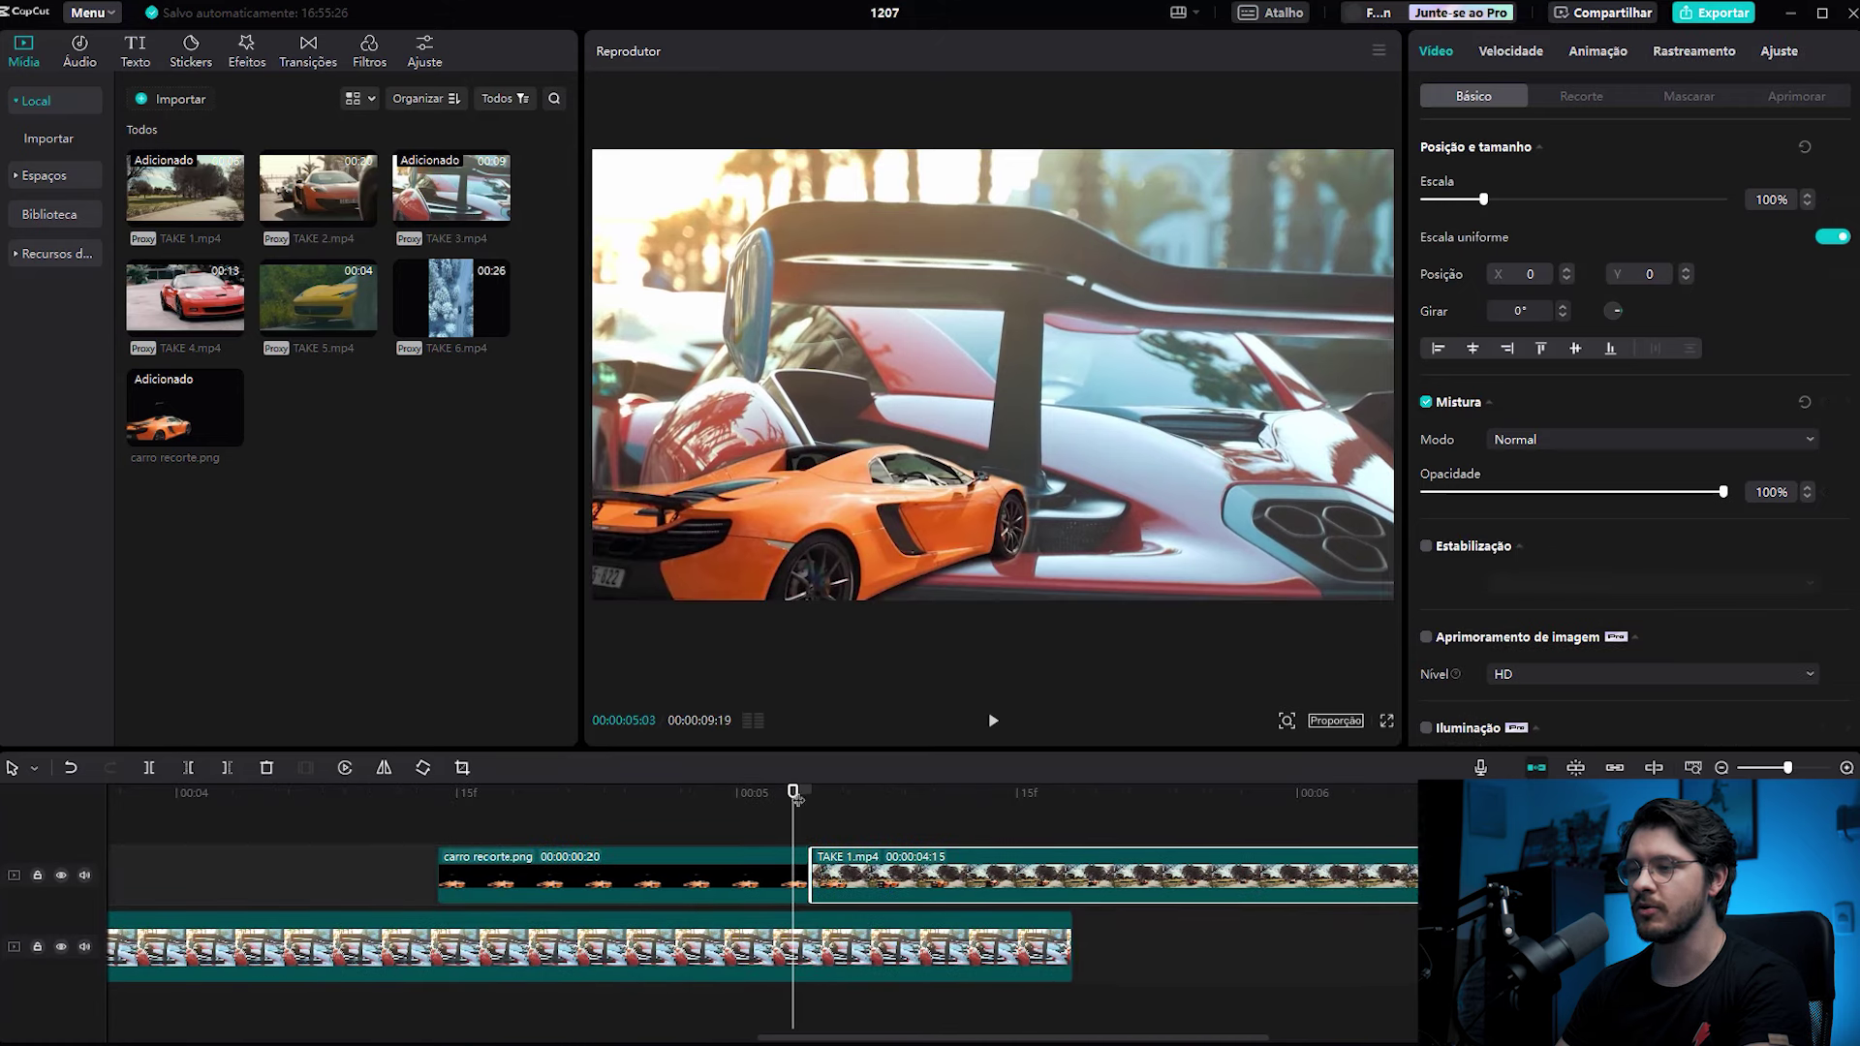
pyautogui.click(415, 793)
# - Move the cutout's first position keyframe closer to its last one to speed up the entrance
pyautogui.click(504, 877)
pyautogui.click(865, 796)
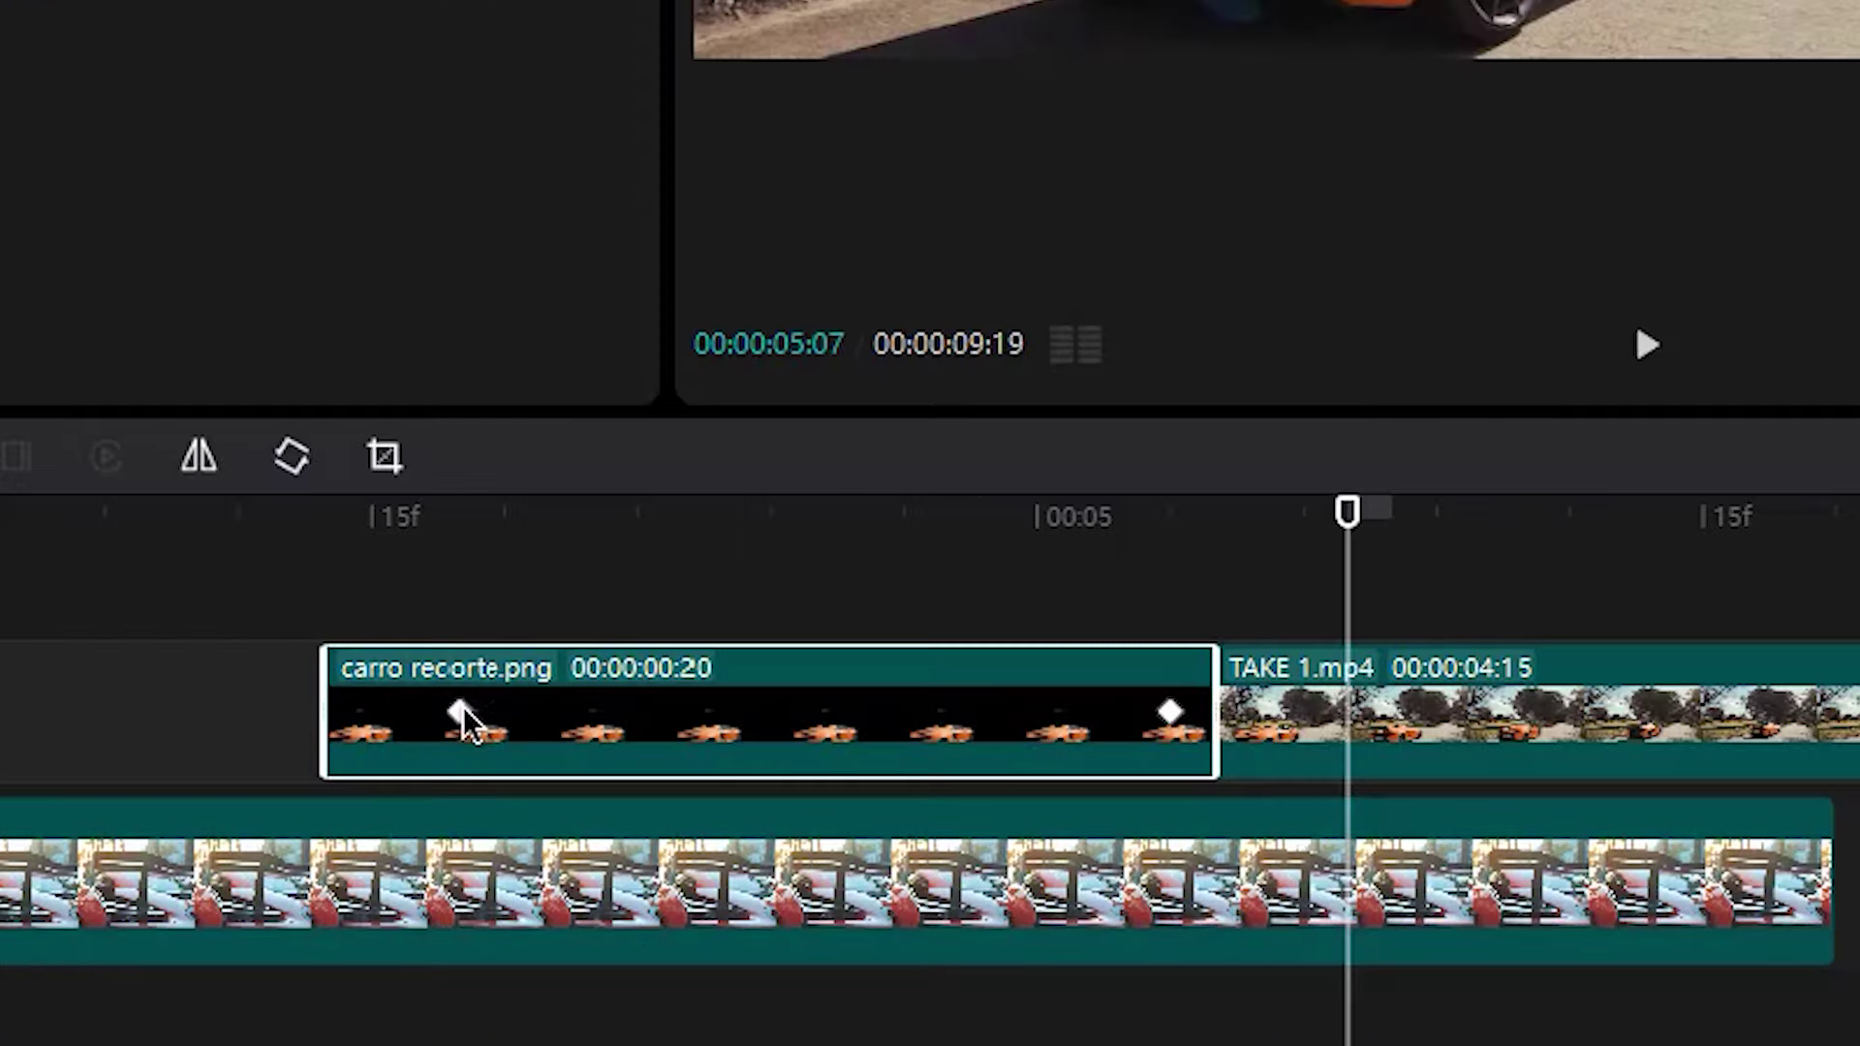
pyautogui.moveTo(495, 876); pyautogui.dragTo(633, 876)
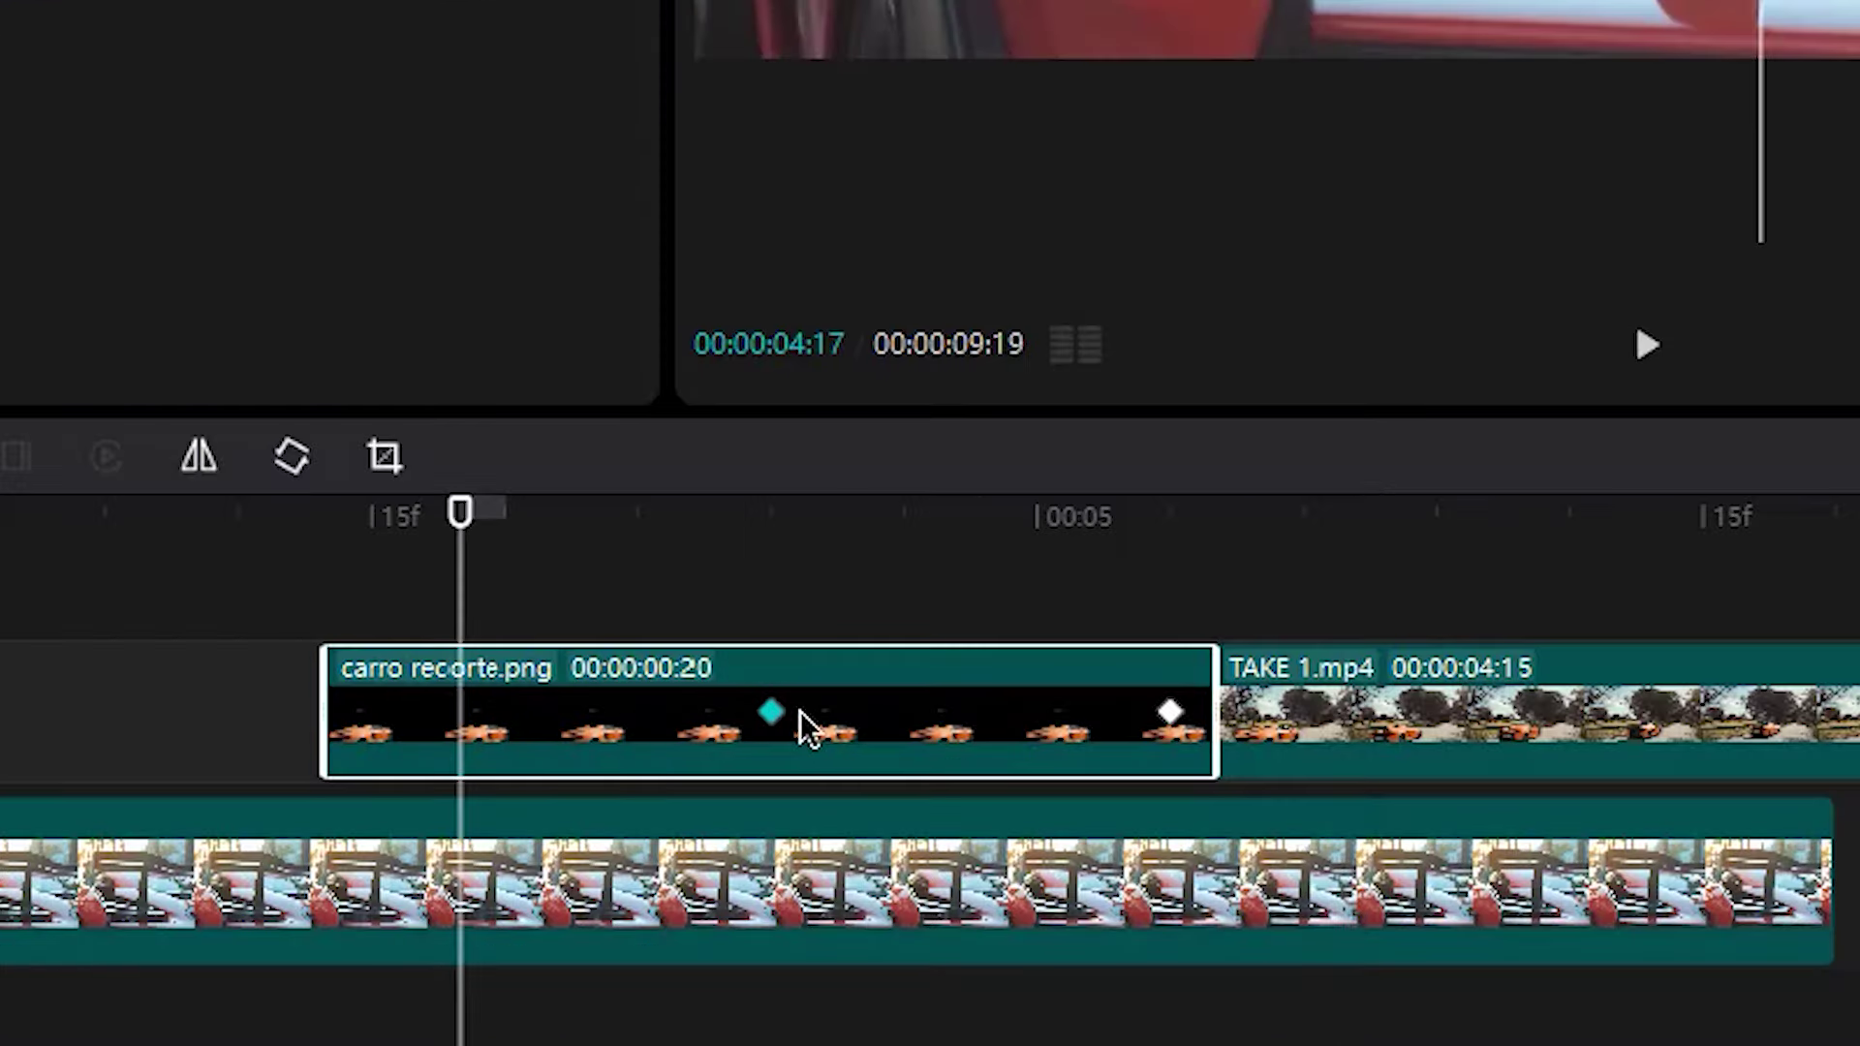
pyautogui.click(210, 522)
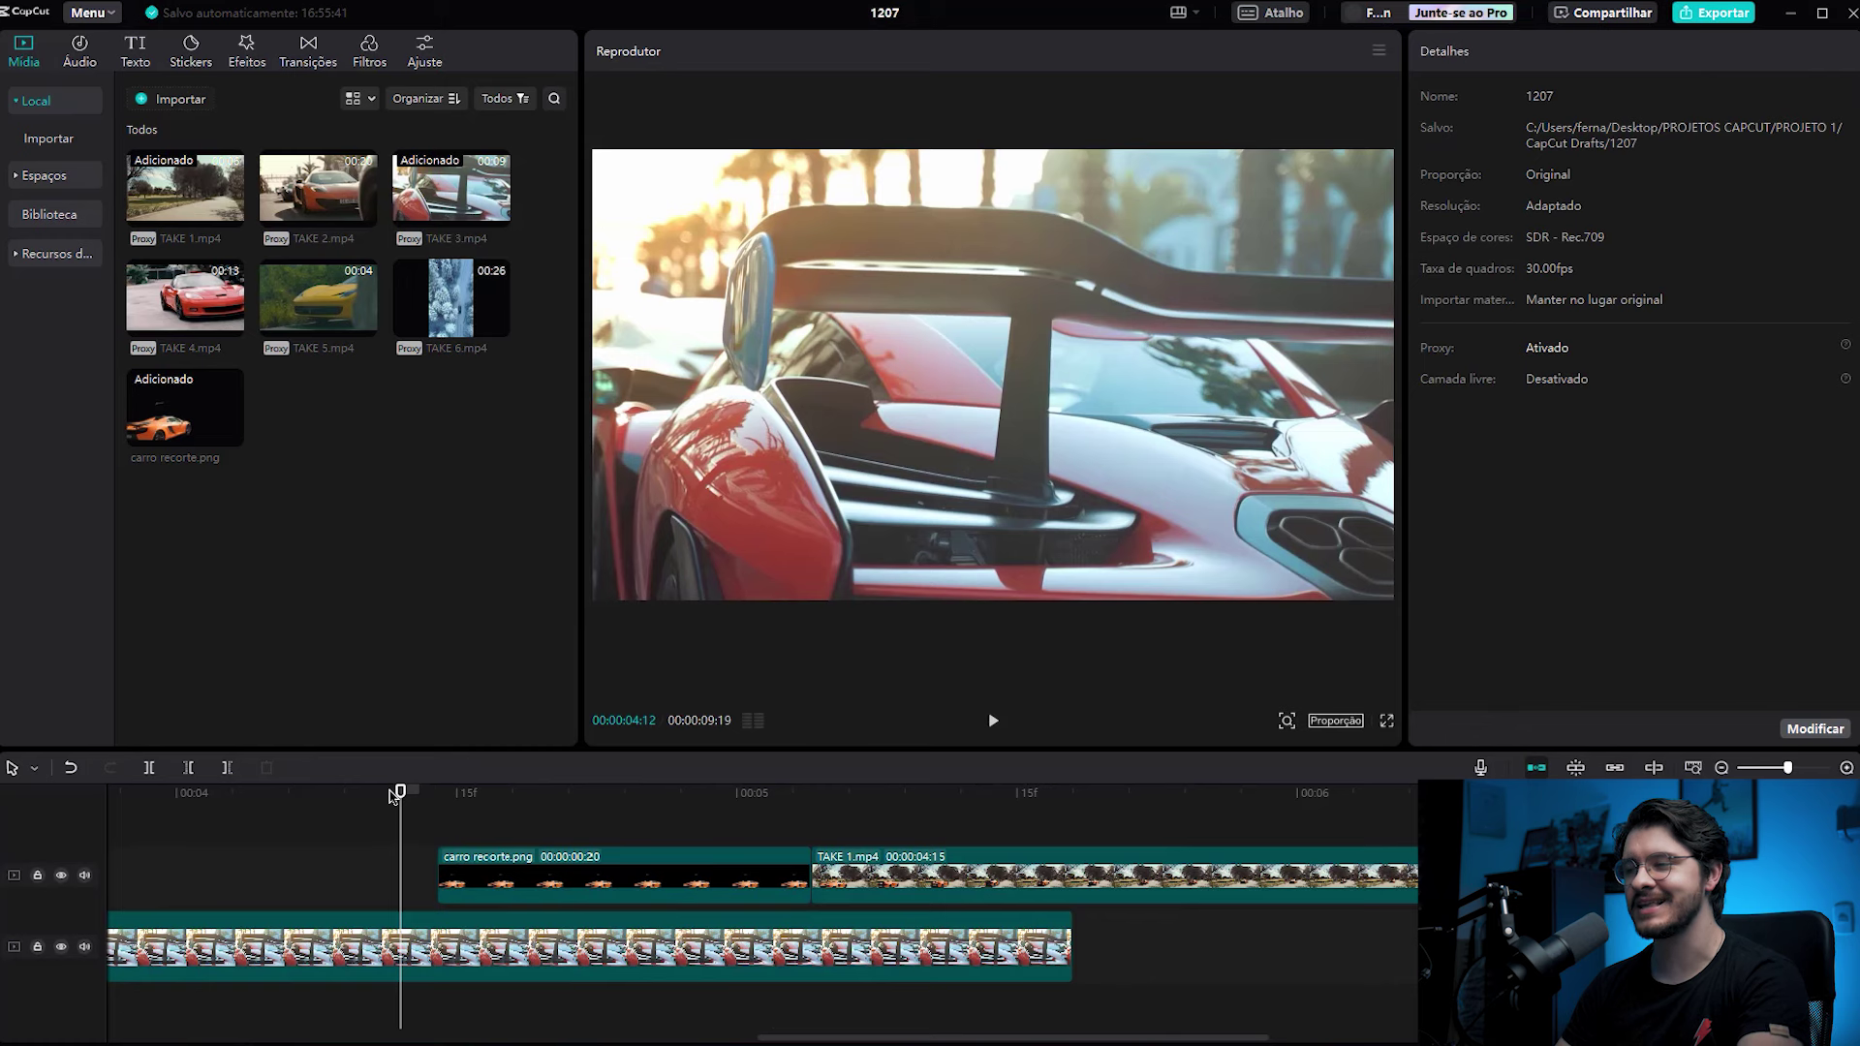
# - Play back and scrub the cutout car's sped-up entrance over TAKE 3.mp4 and its cut to TAKE 1.mp4
pyautogui.press('space')
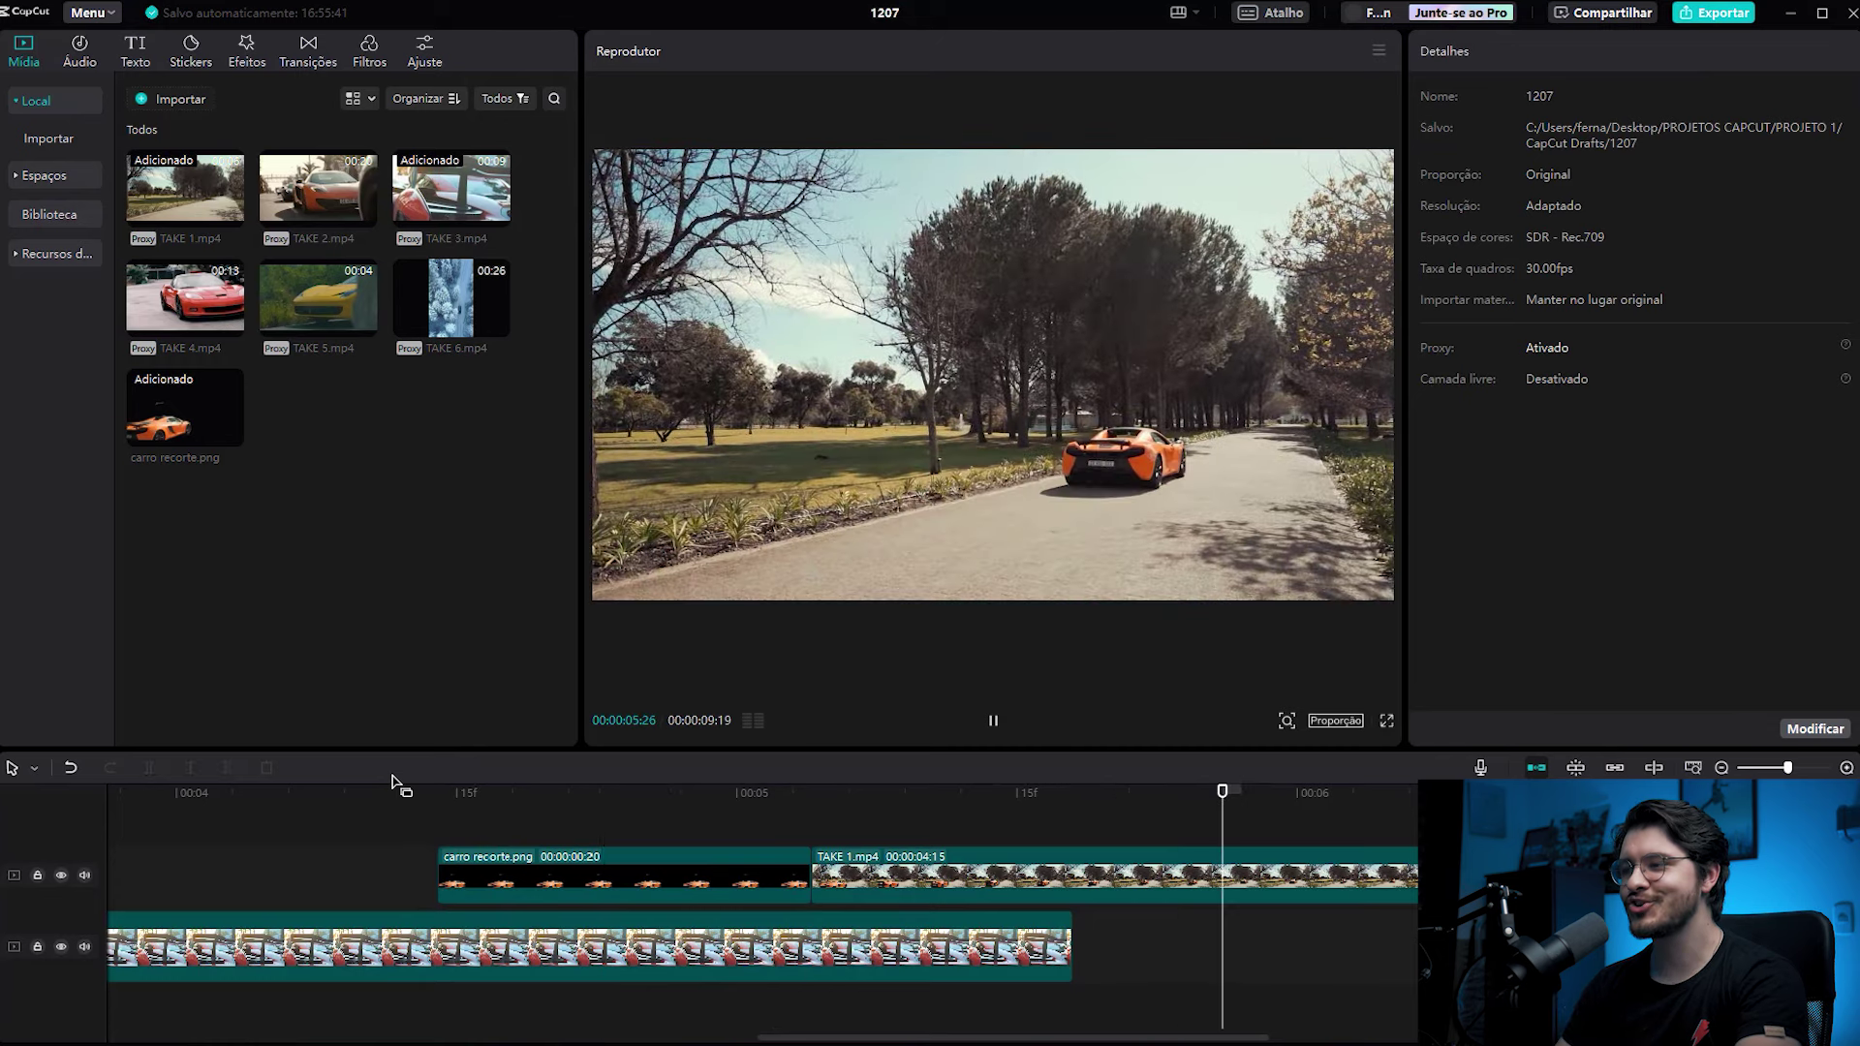
pyautogui.click(388, 795)
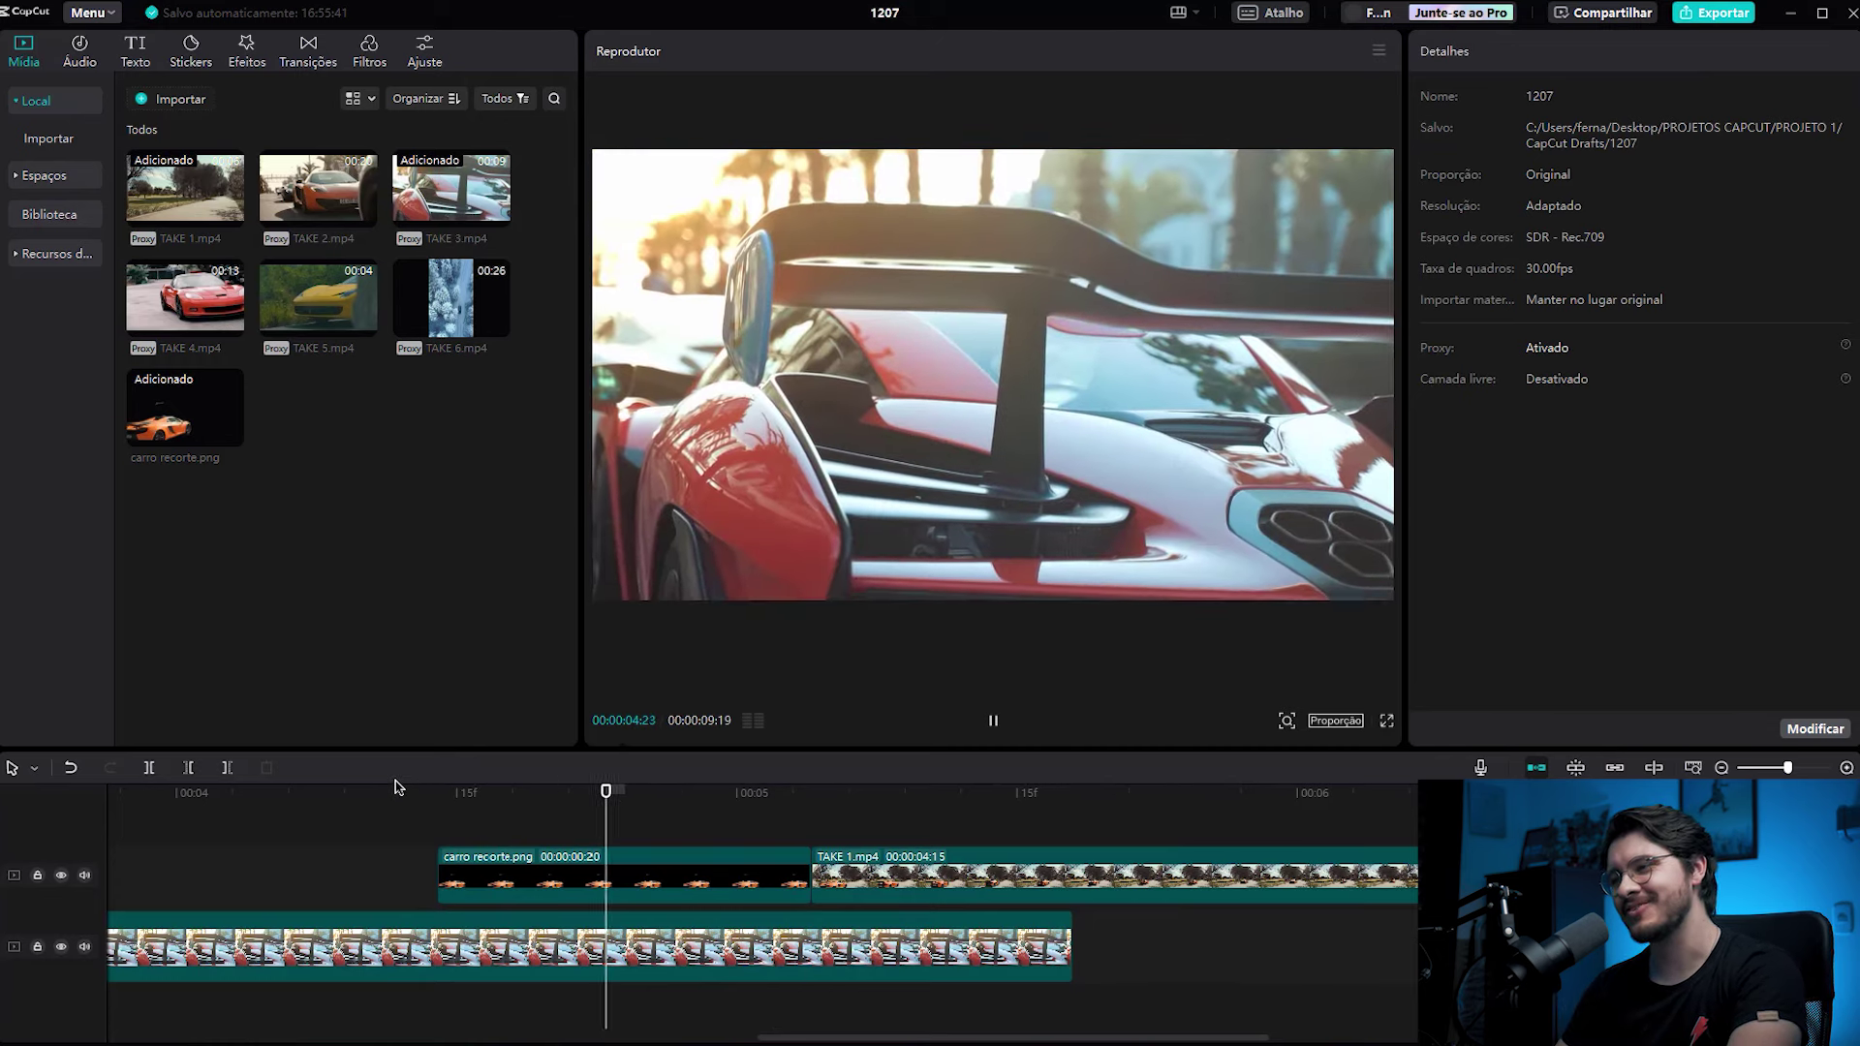
pyautogui.moveTo(514, 795); pyautogui.dragTo(718, 790)
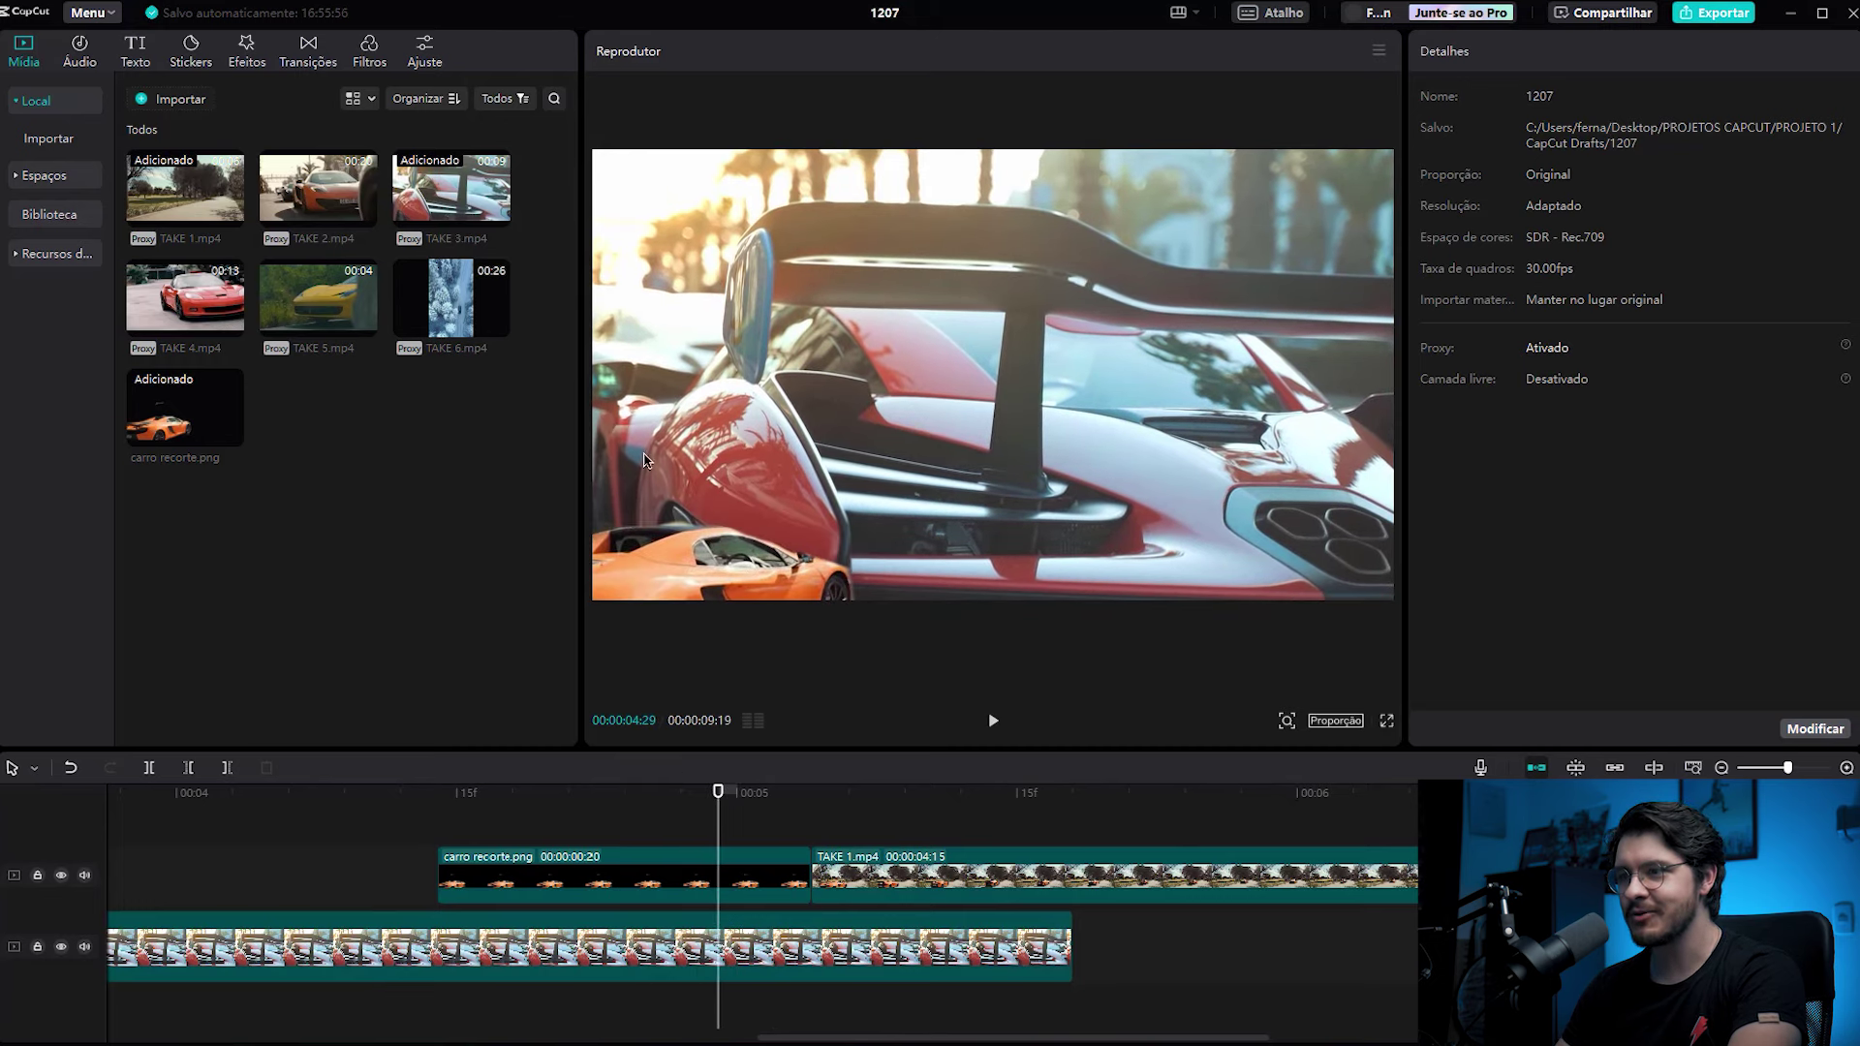
pyautogui.moveTo(718, 792); pyautogui.dragTo(782, 812)
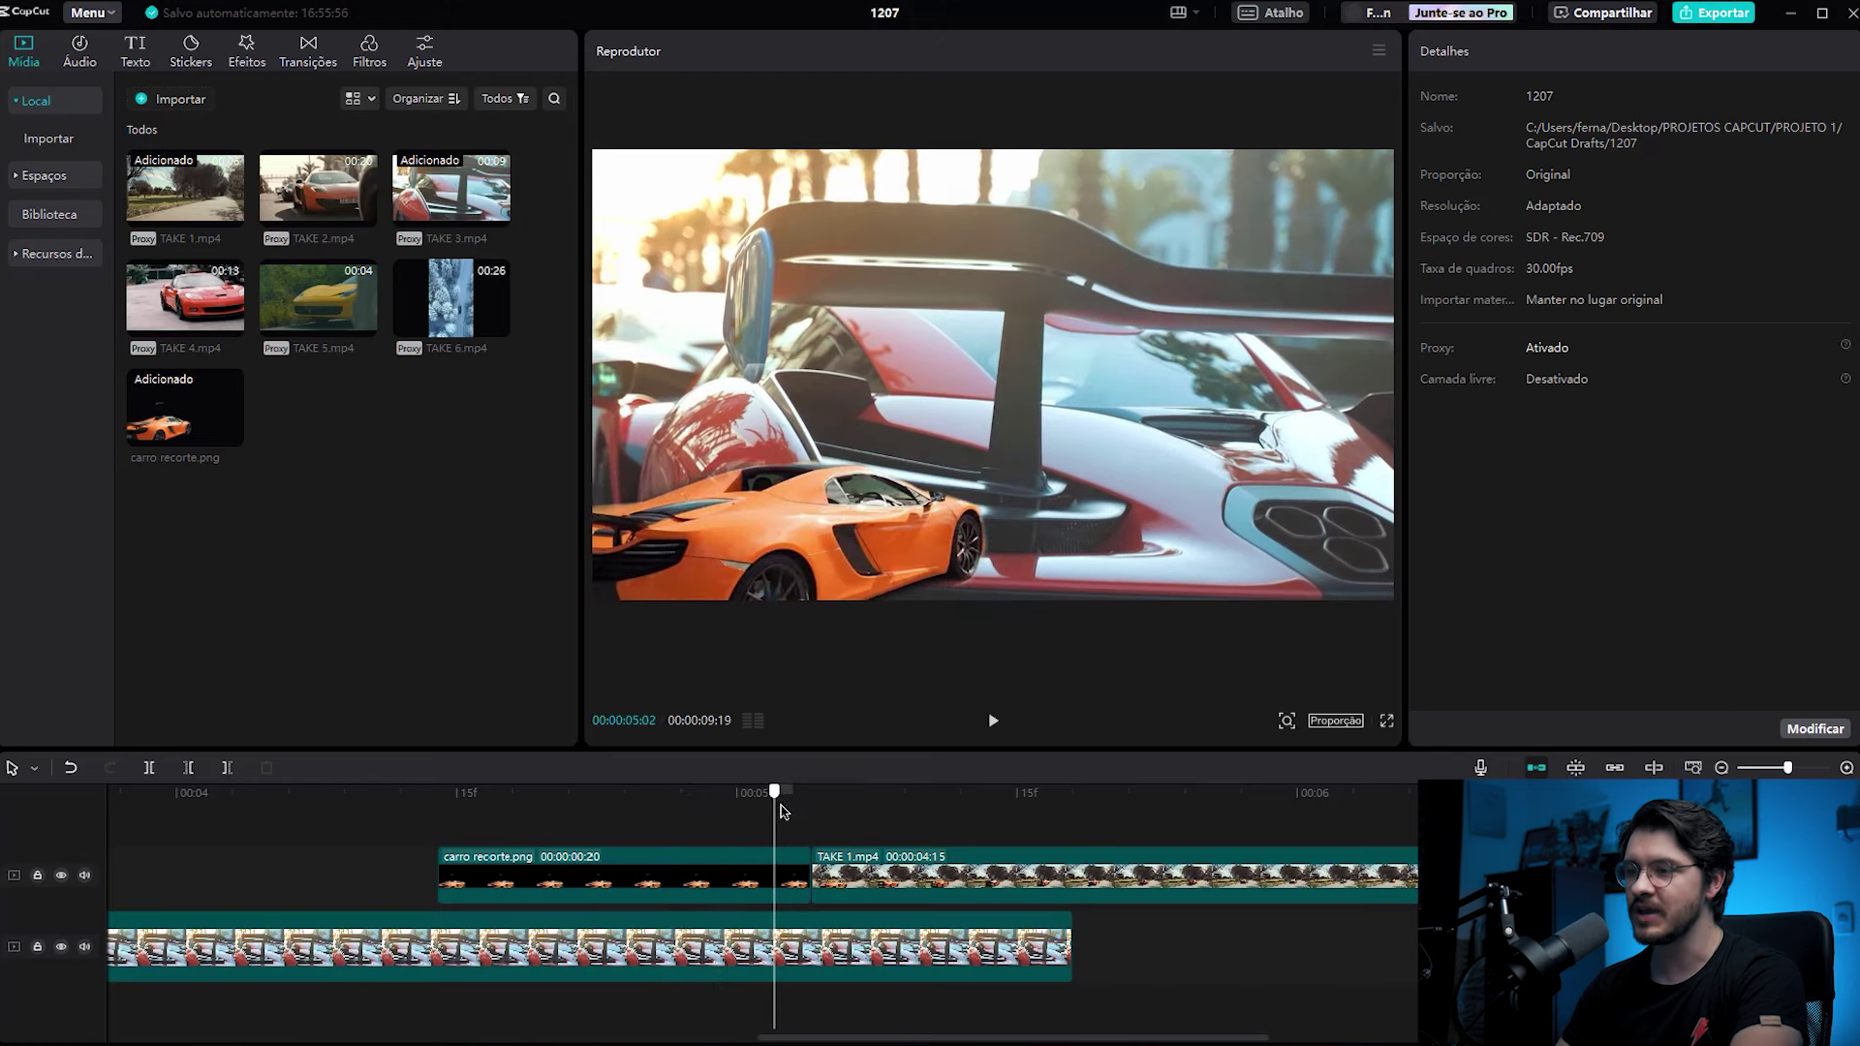
# - Apply a circle mask to the carro recorte.png clip, move it over the car and flatten its ellipse to fit more closely
pyautogui.click(754, 894)
pyautogui.click(1689, 97)
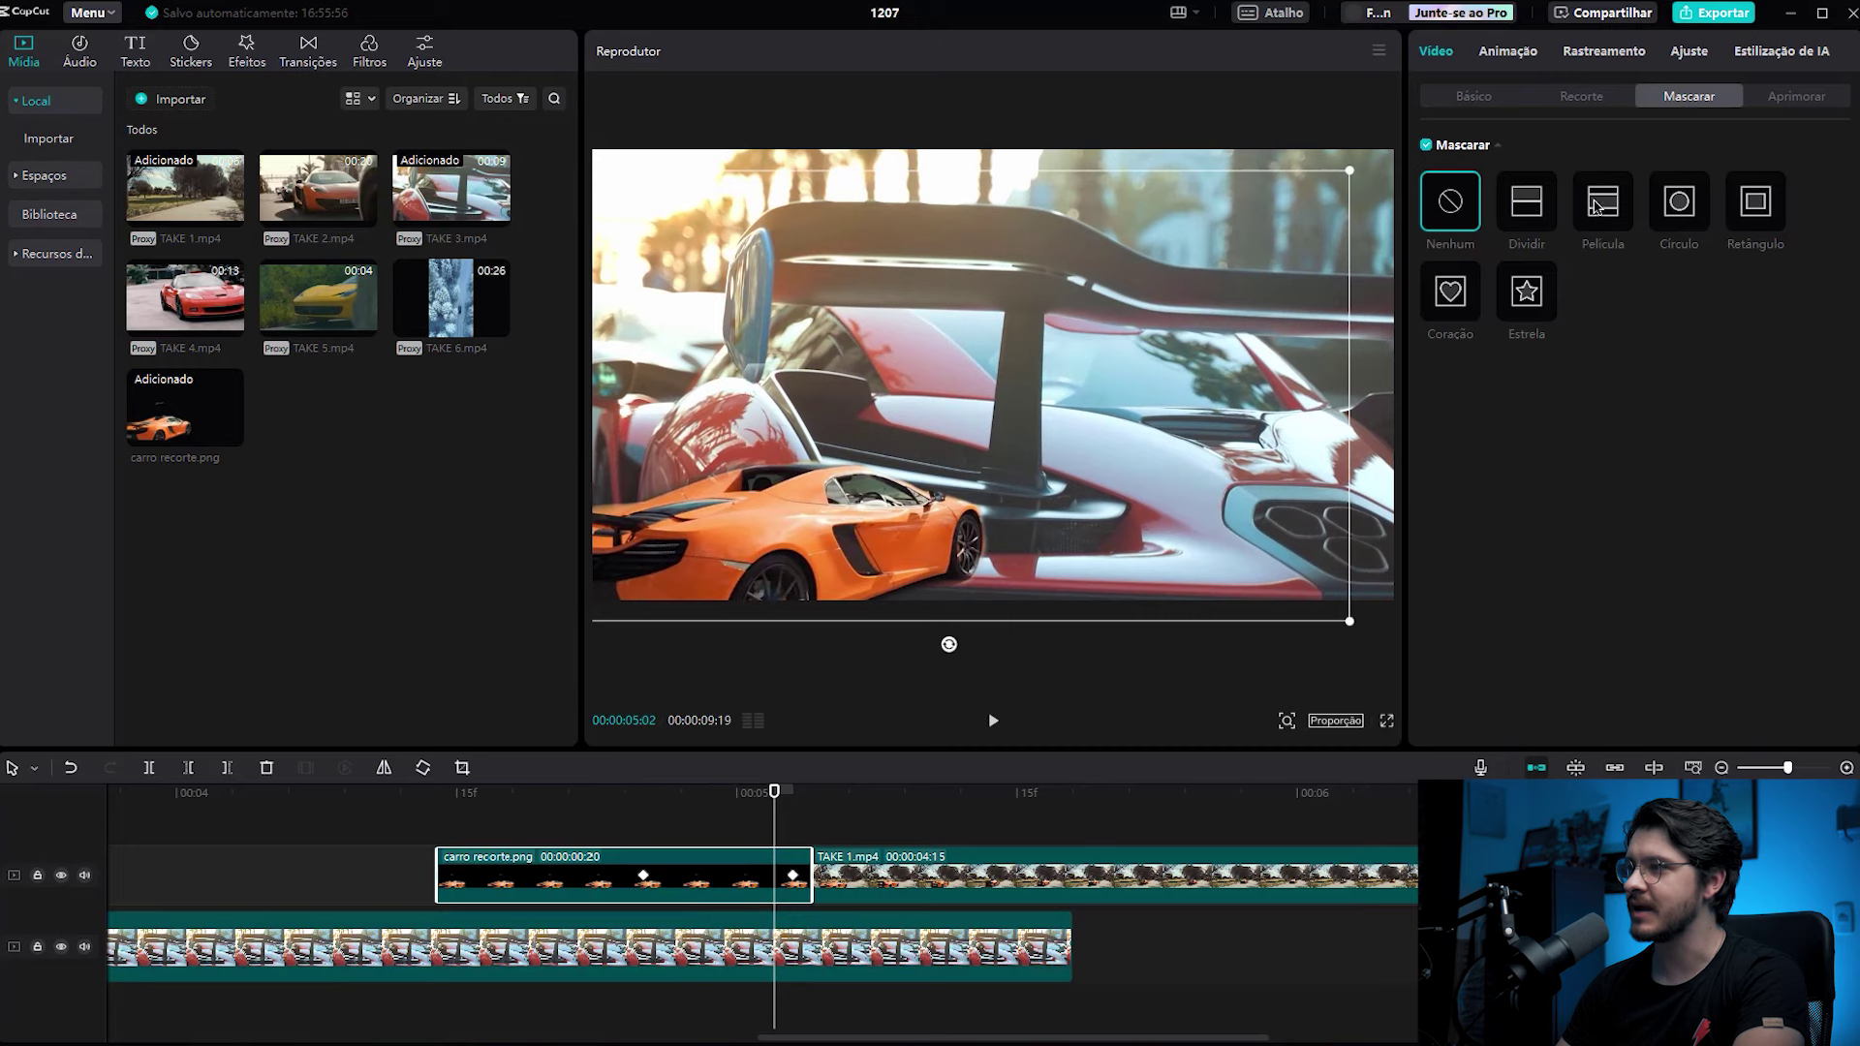
pyautogui.click(1665, 198)
pyautogui.moveTo(1066, 358); pyautogui.dragTo(1088, 557)
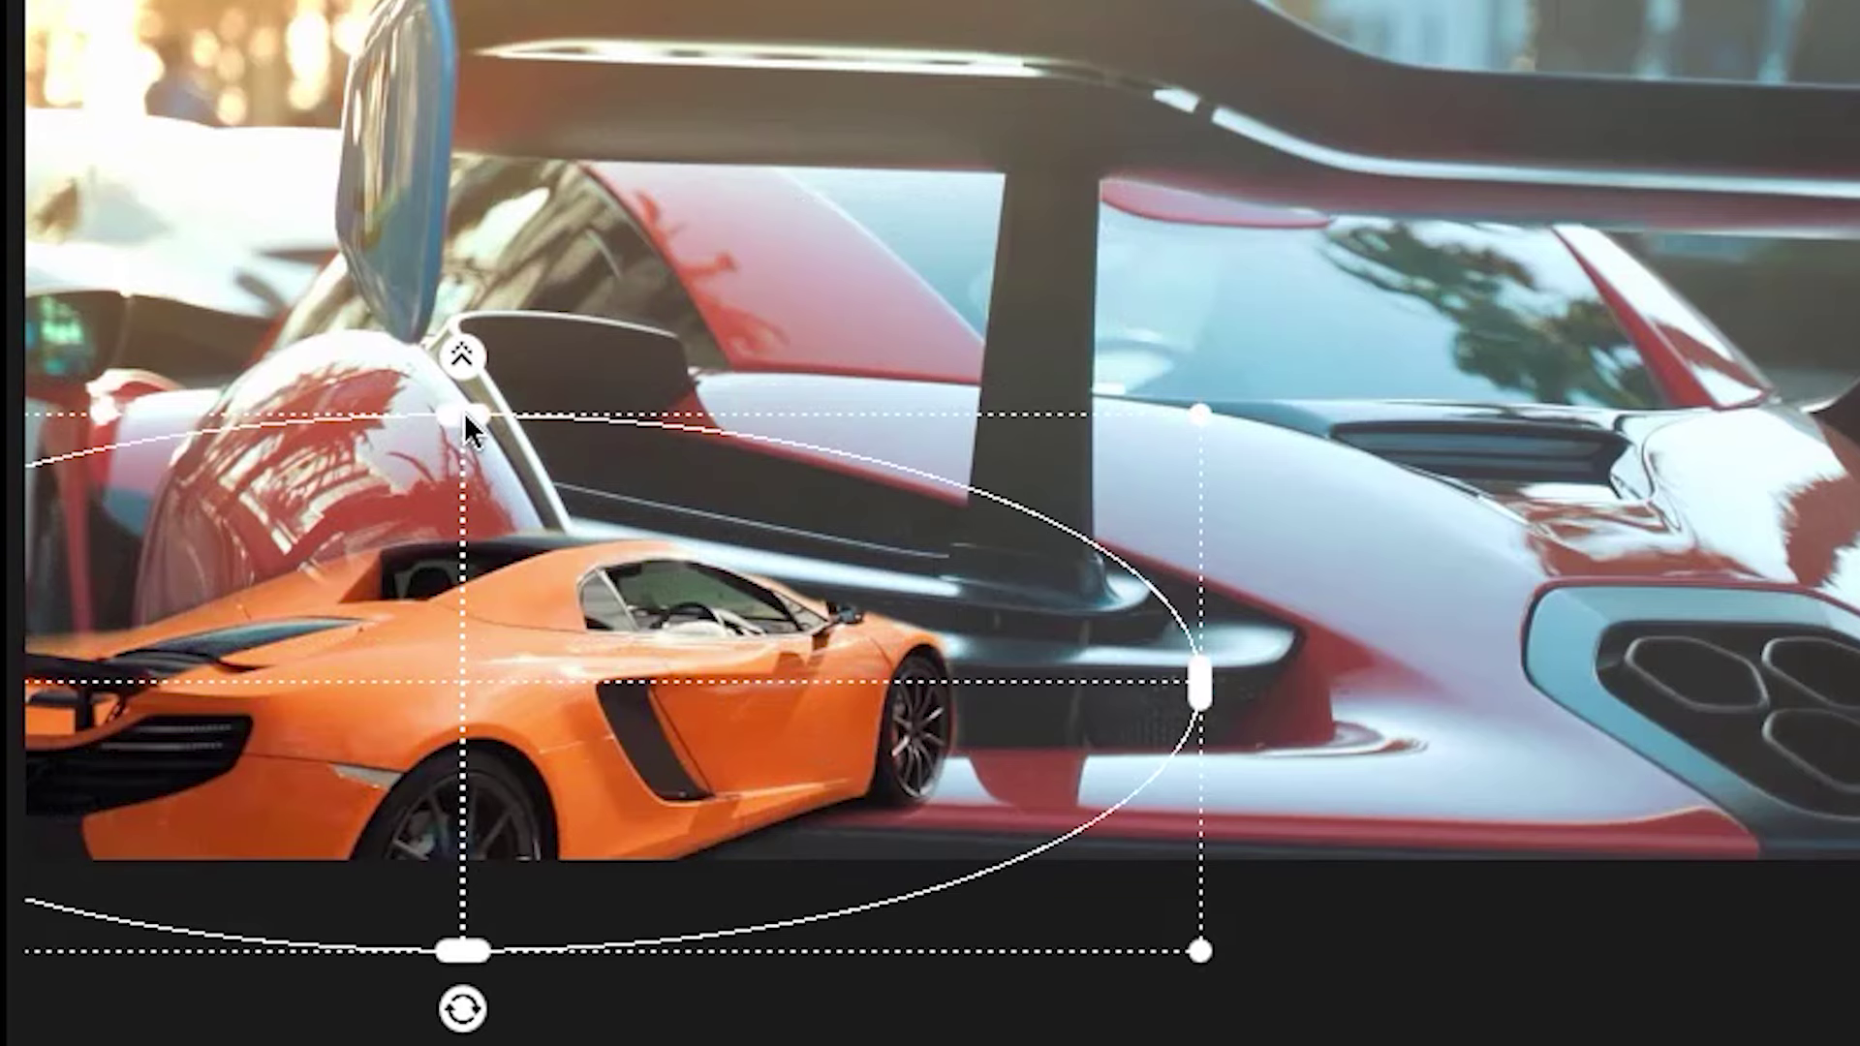
pyautogui.moveTo(463, 415); pyautogui.dragTo(475, 469)
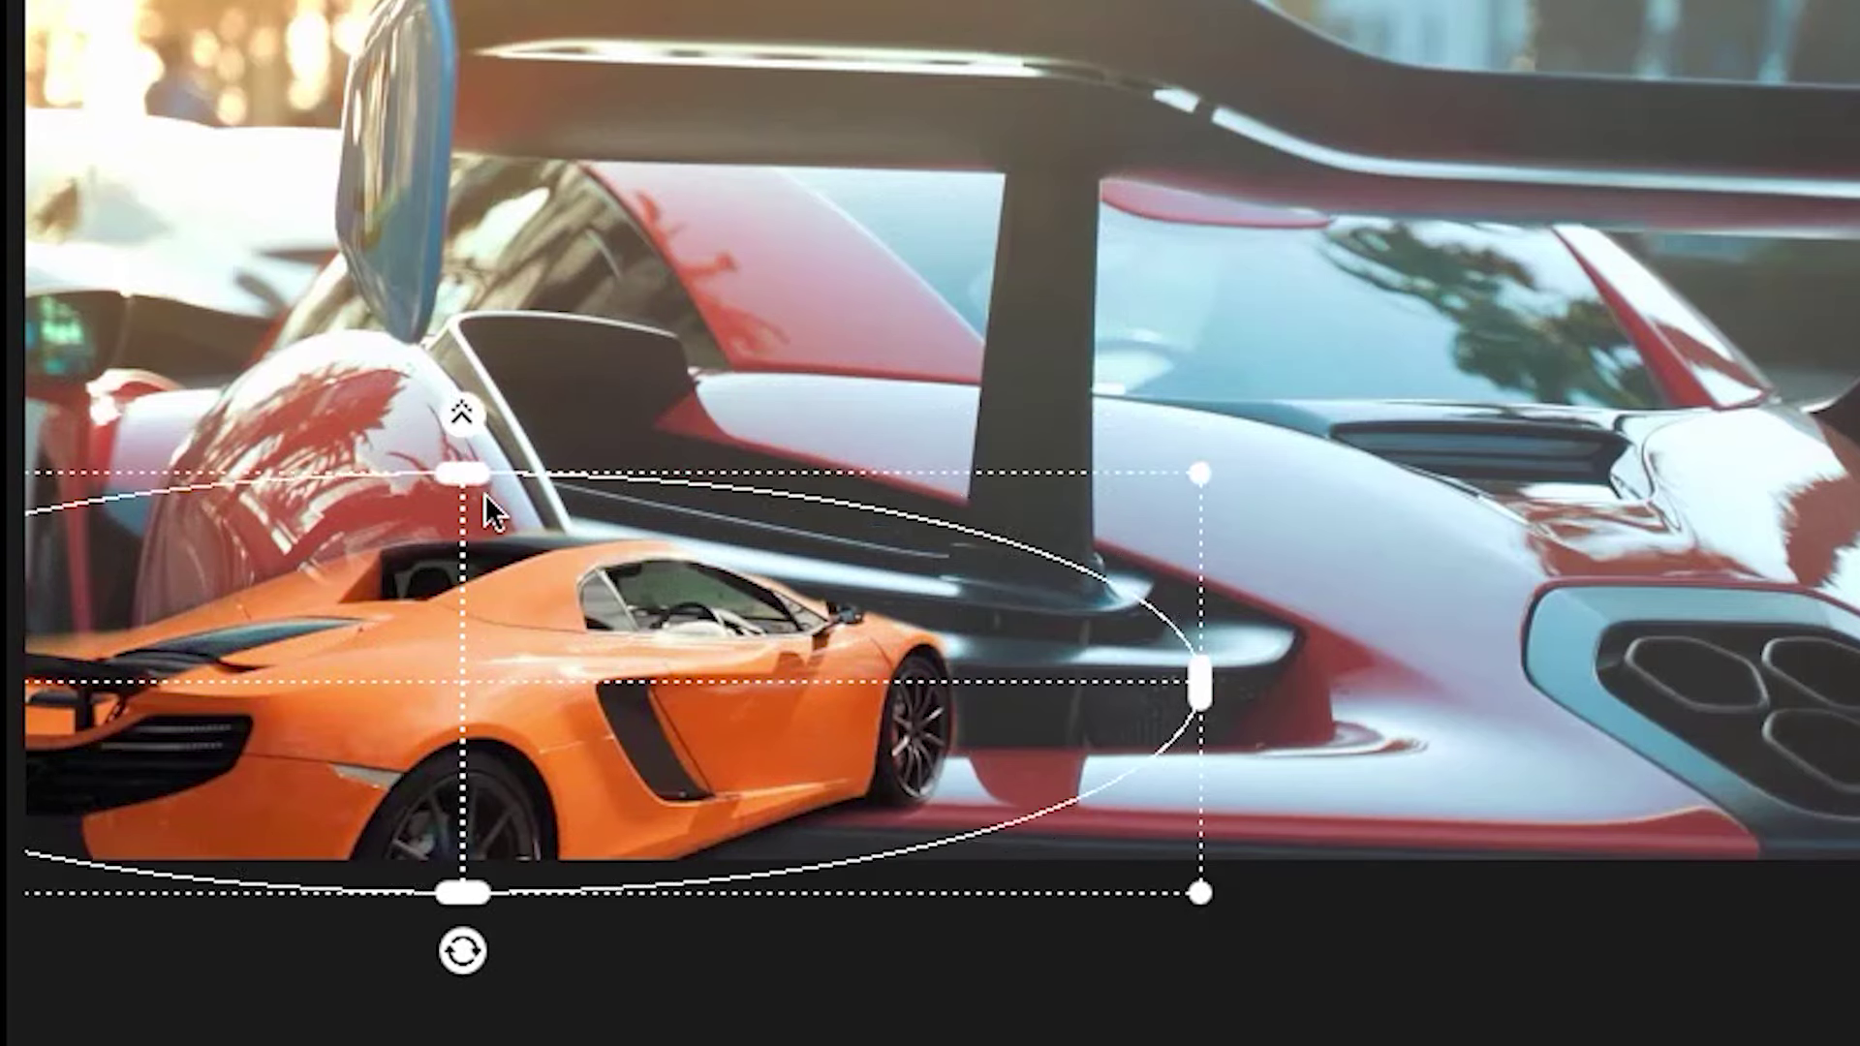
pyautogui.moveTo(499, 610); pyautogui.dragTo(526, 640)
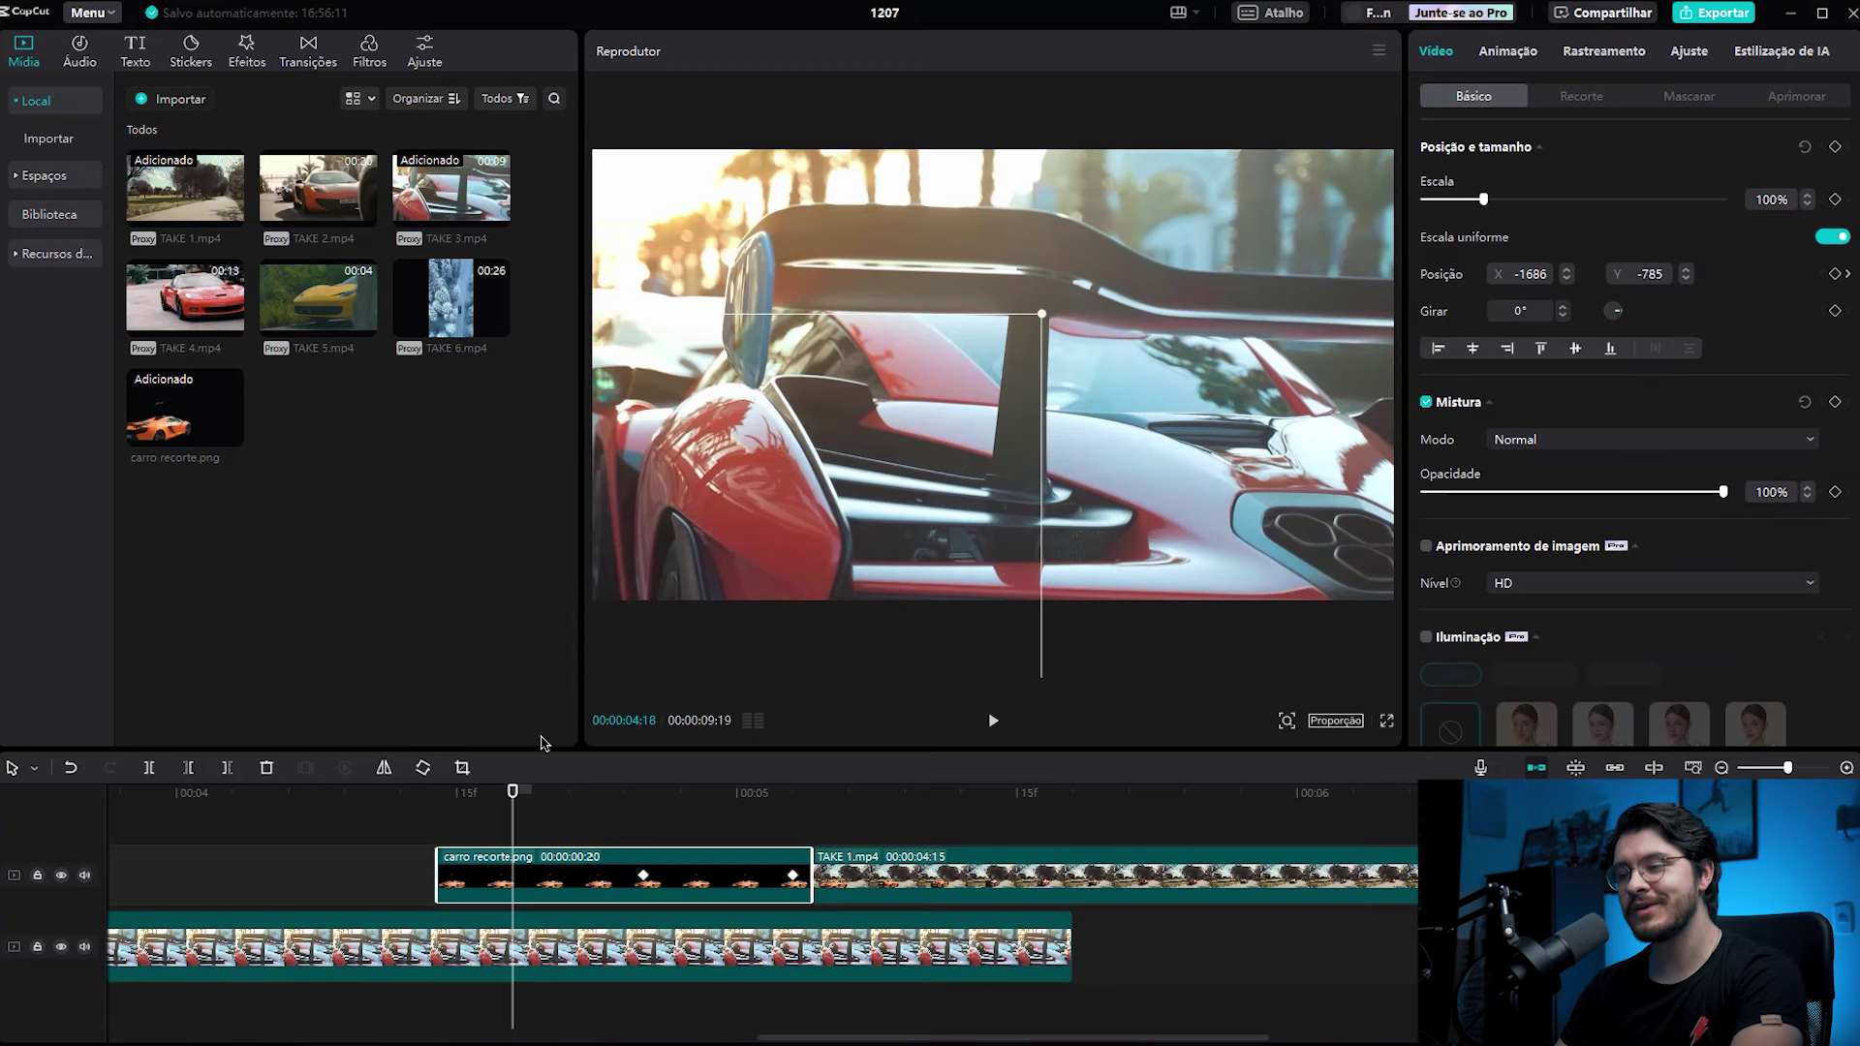
# - Turn the carro recorte.png clip into a compound clip
pyautogui.moveTo(488, 798)
pyautogui.mouseDown()
pyautogui.moveTo(469, 801)
pyautogui.moveTo(491, 814)
pyautogui.mouseUp()
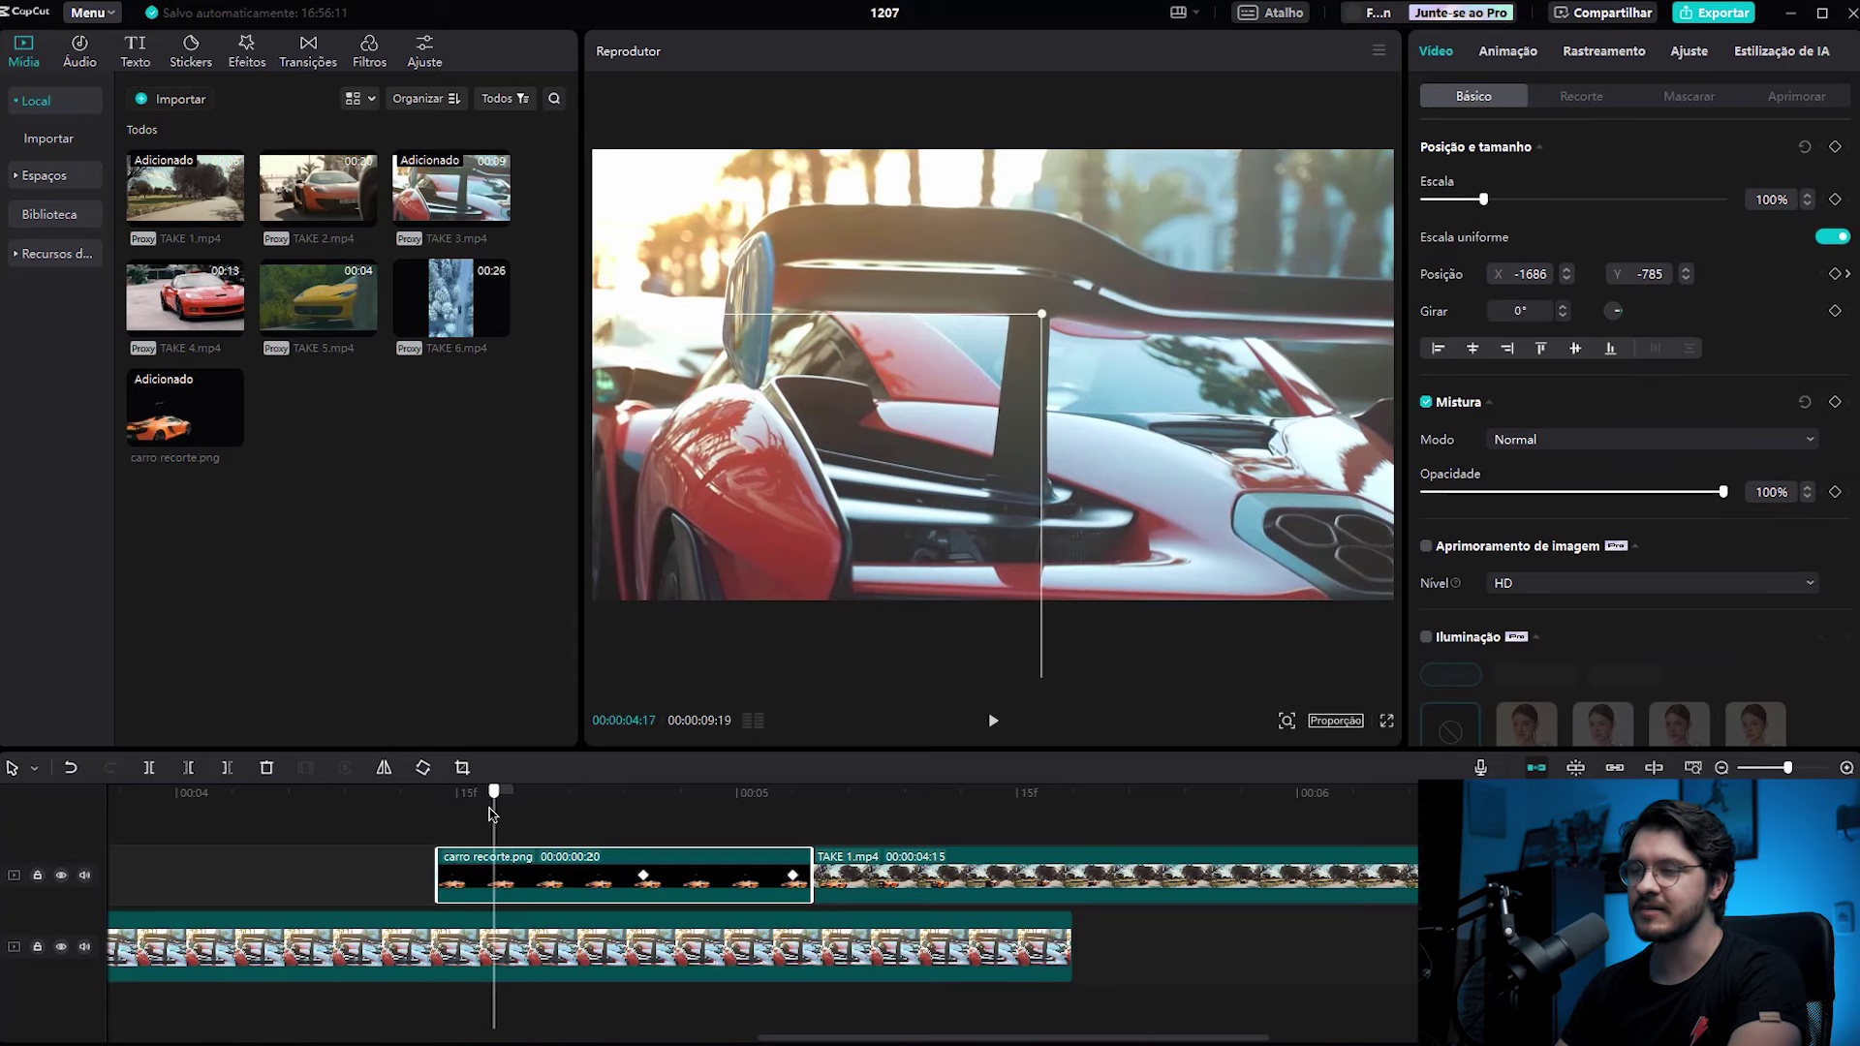
pyautogui.rightClick(546, 875)
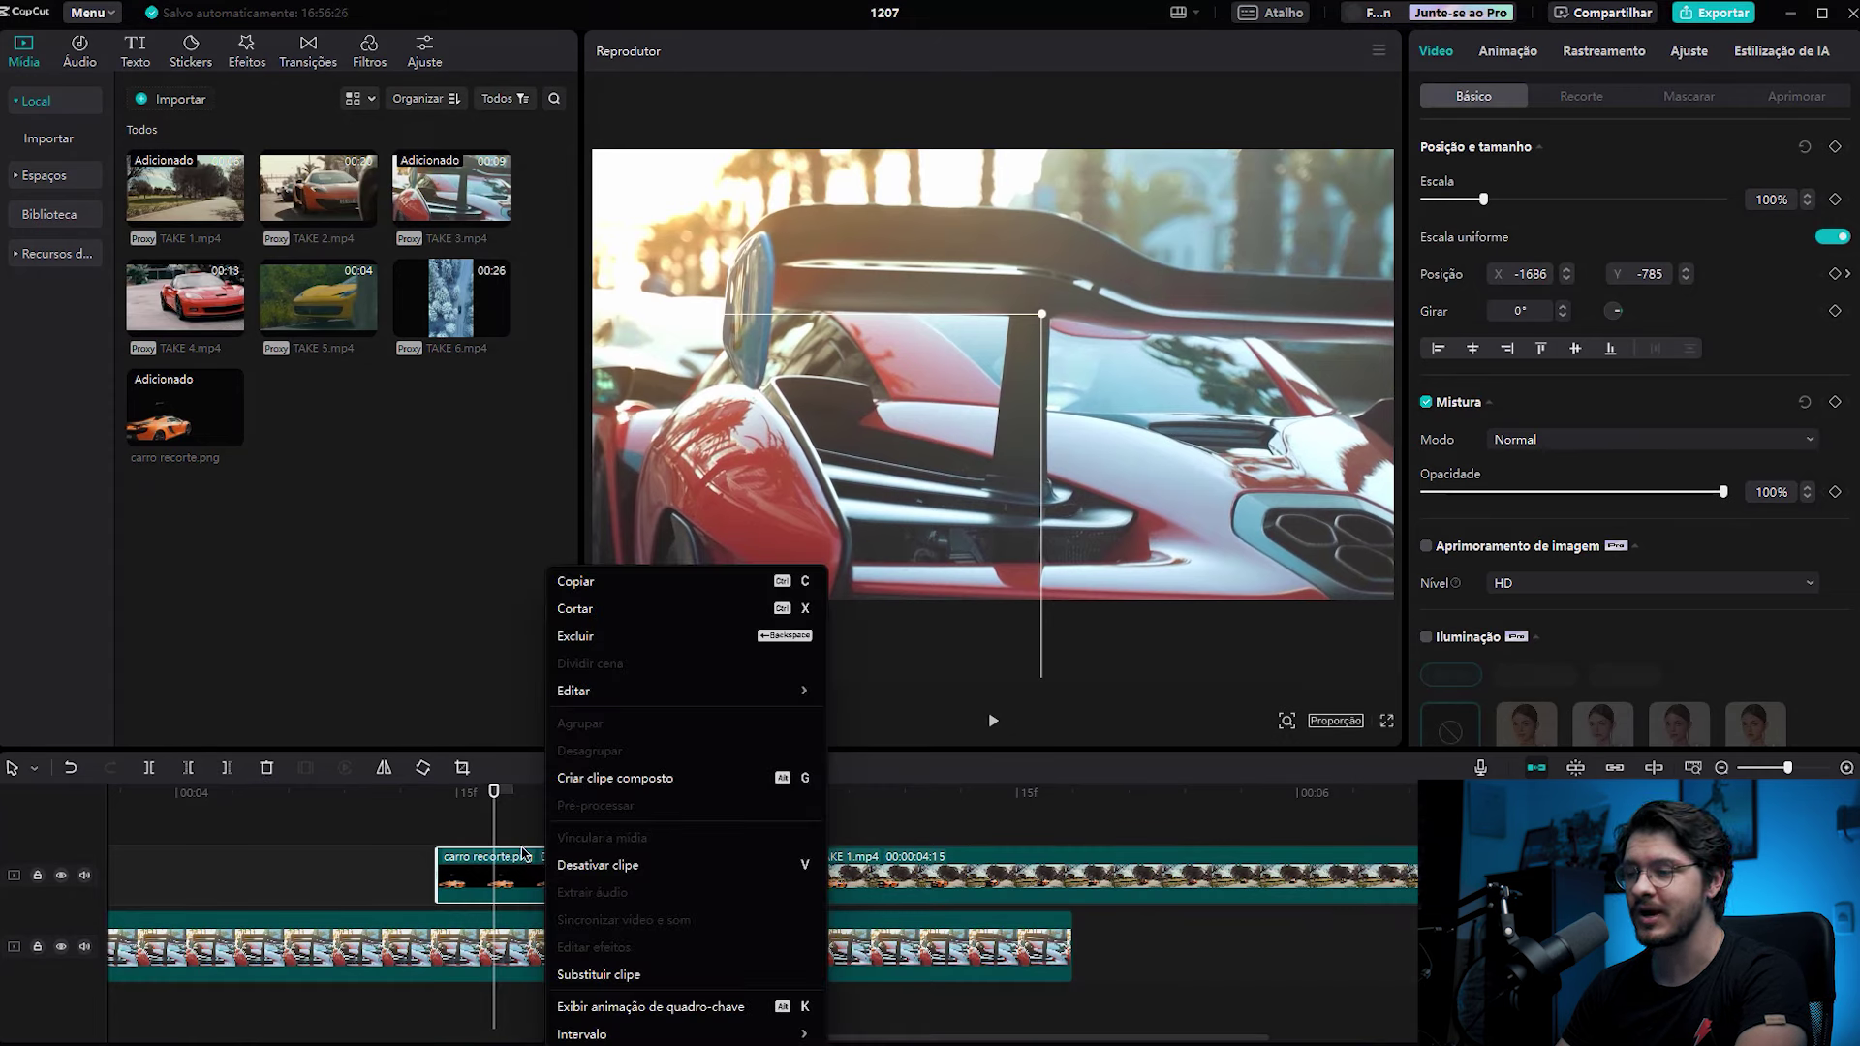
pyautogui.click(603, 781)
# - Enable motion blur on the compound clip and set its blur amount to 67
pyautogui.moveTo(500, 794); pyautogui.dragTo(550, 796)
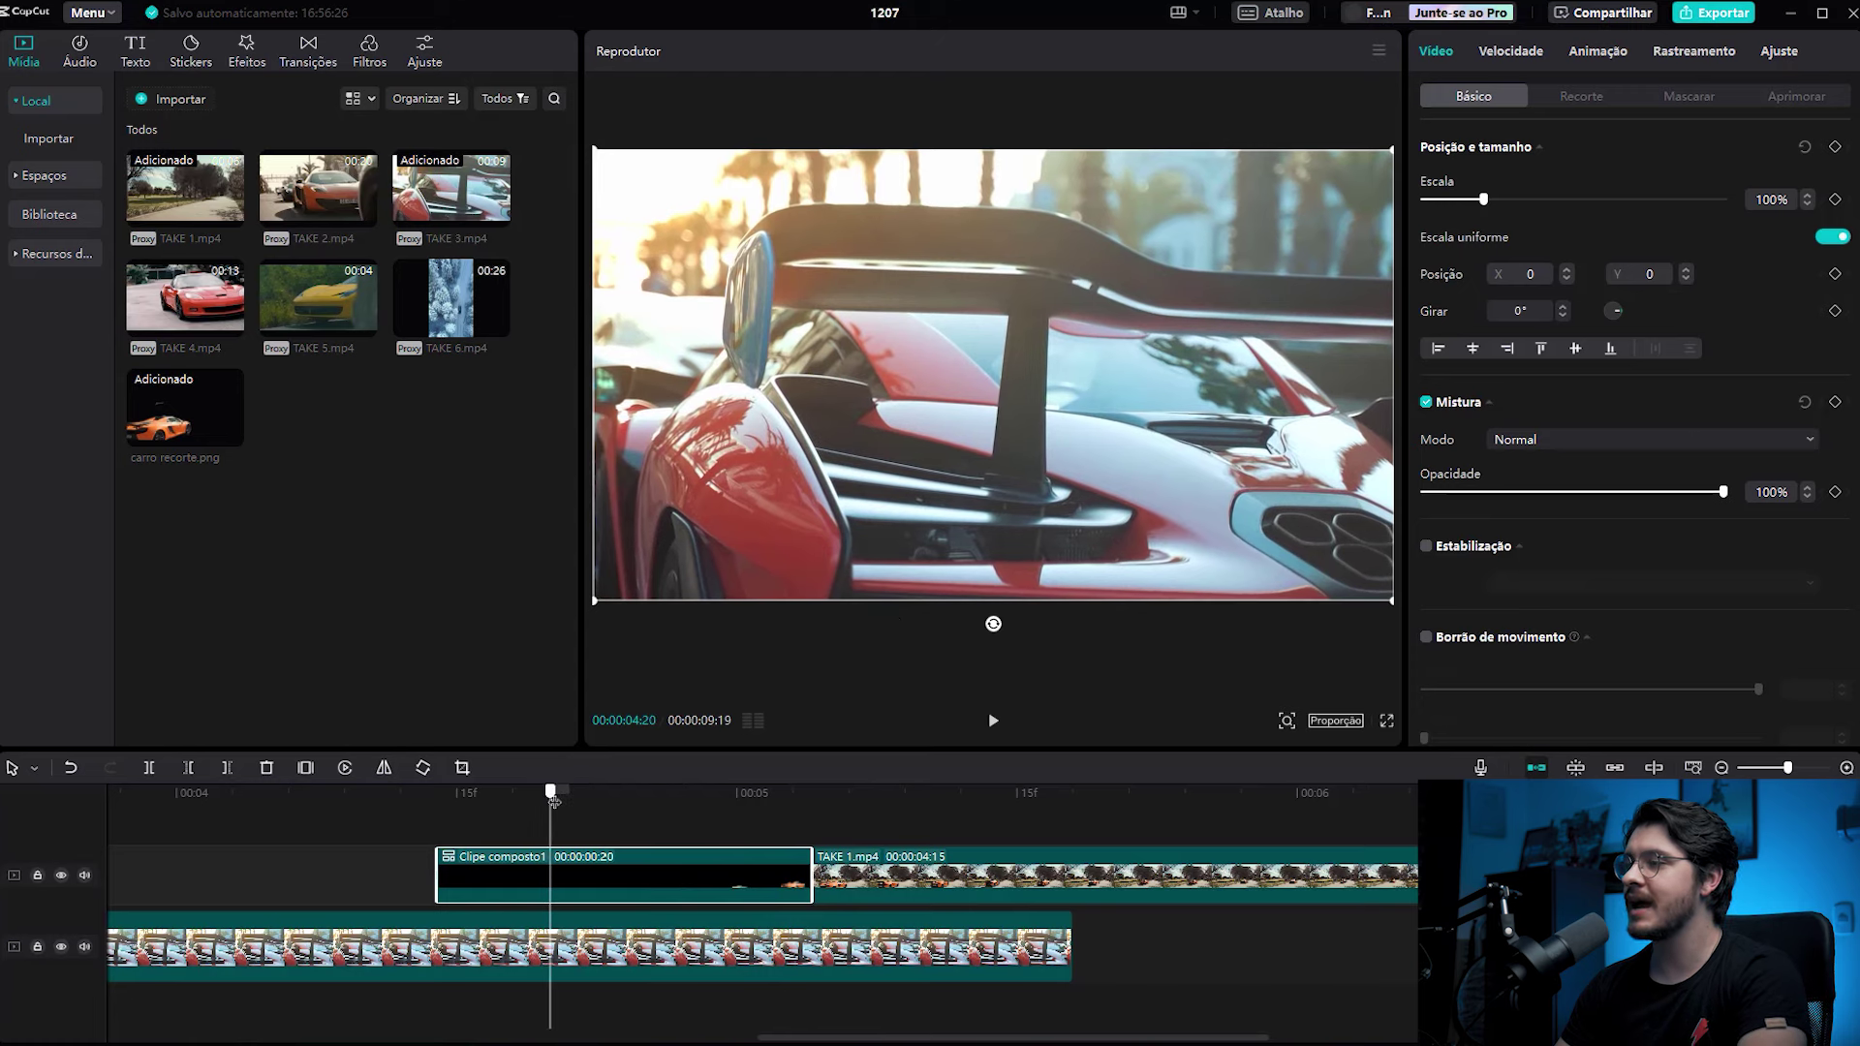
pyautogui.scroll(-5, 1696, 407)
pyautogui.click(1427, 393)
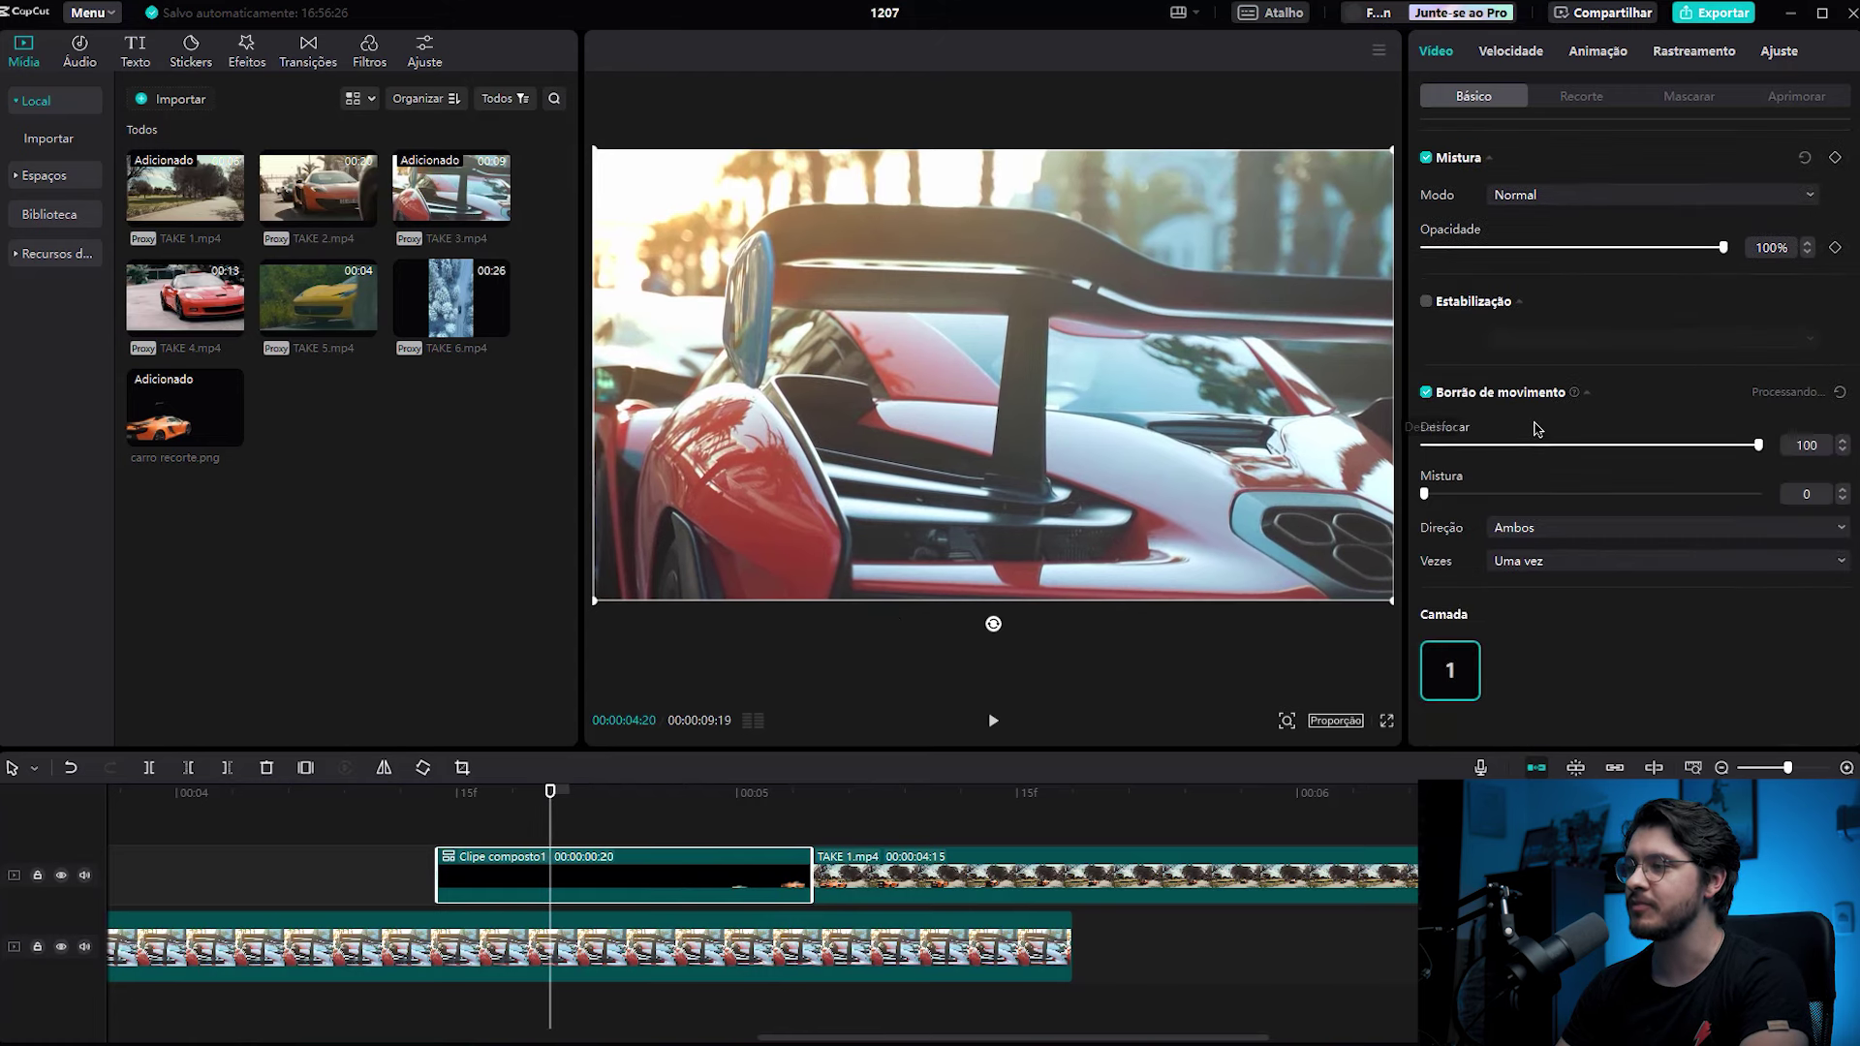
pyautogui.moveTo(1749, 445); pyautogui.dragTo(1650, 455)
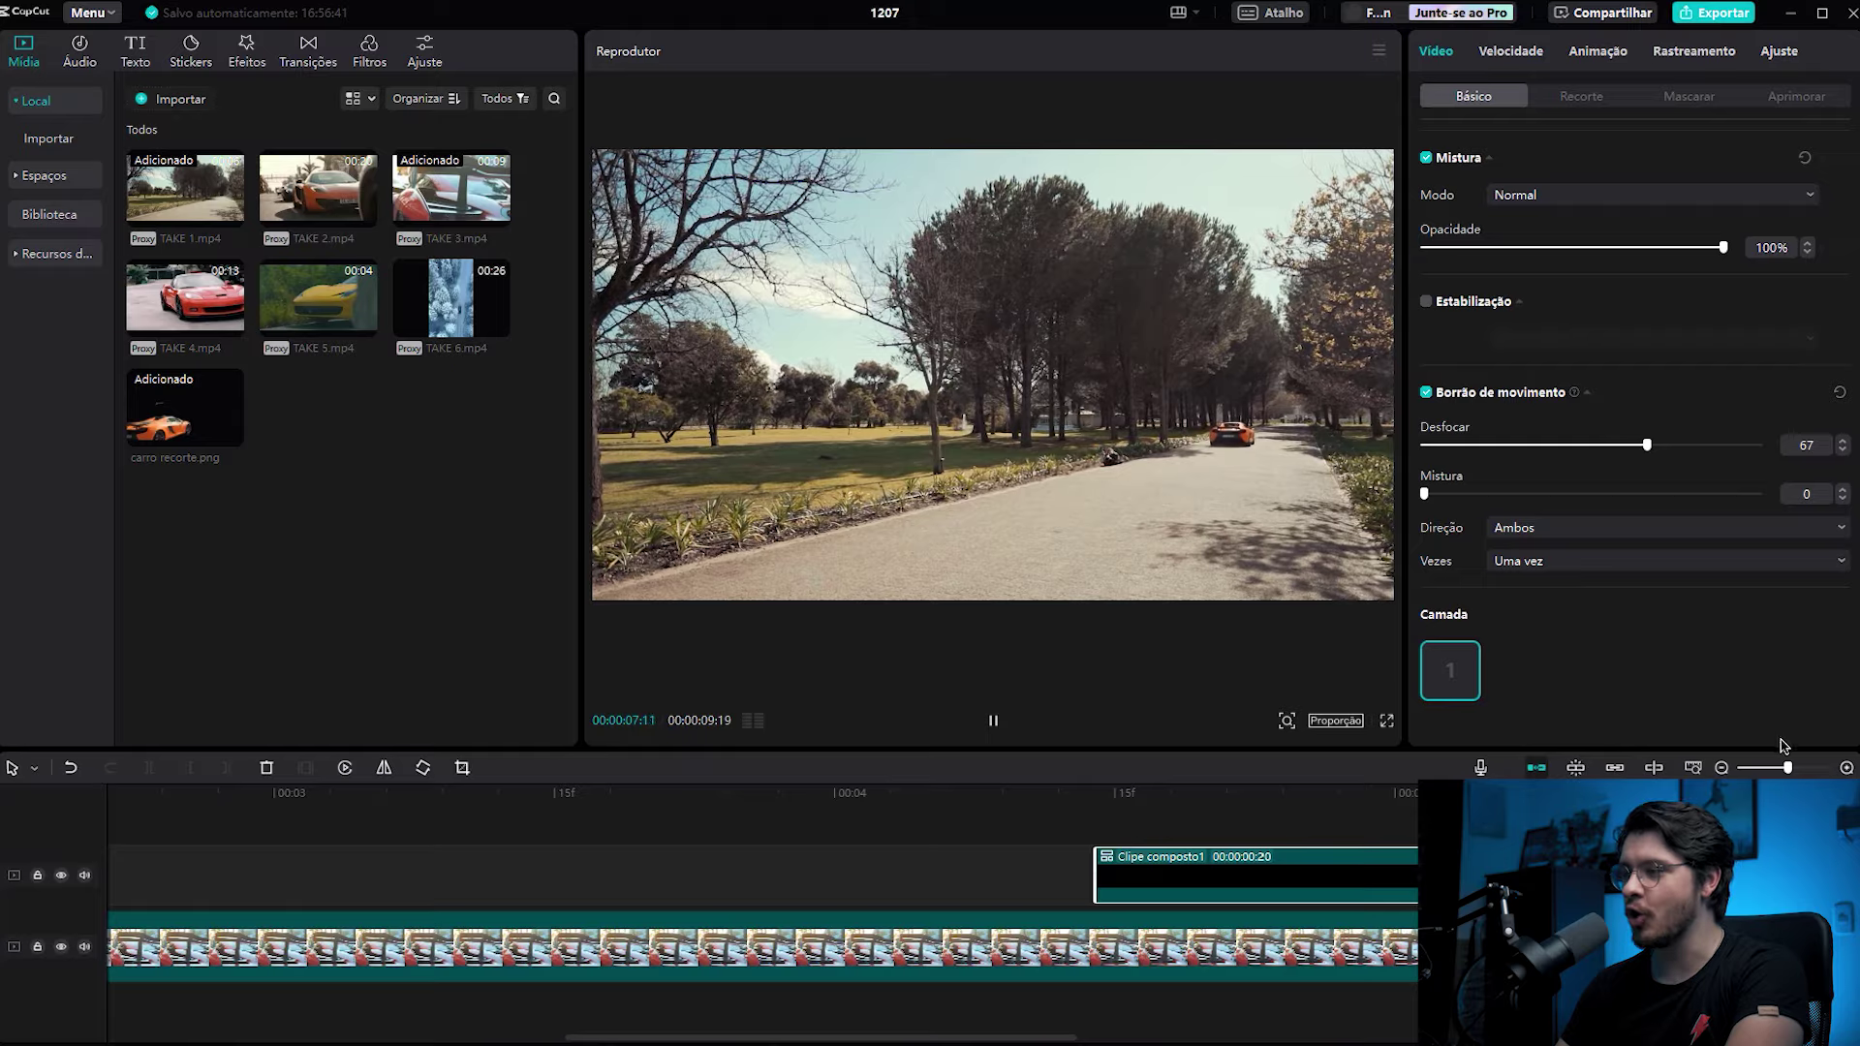
# - Play back the finished motion-blurred car transition from TAKE 3.mp4 to TAKE 1.mp4
pyautogui.moveTo(1782, 768); pyautogui.dragTo(1759, 768)
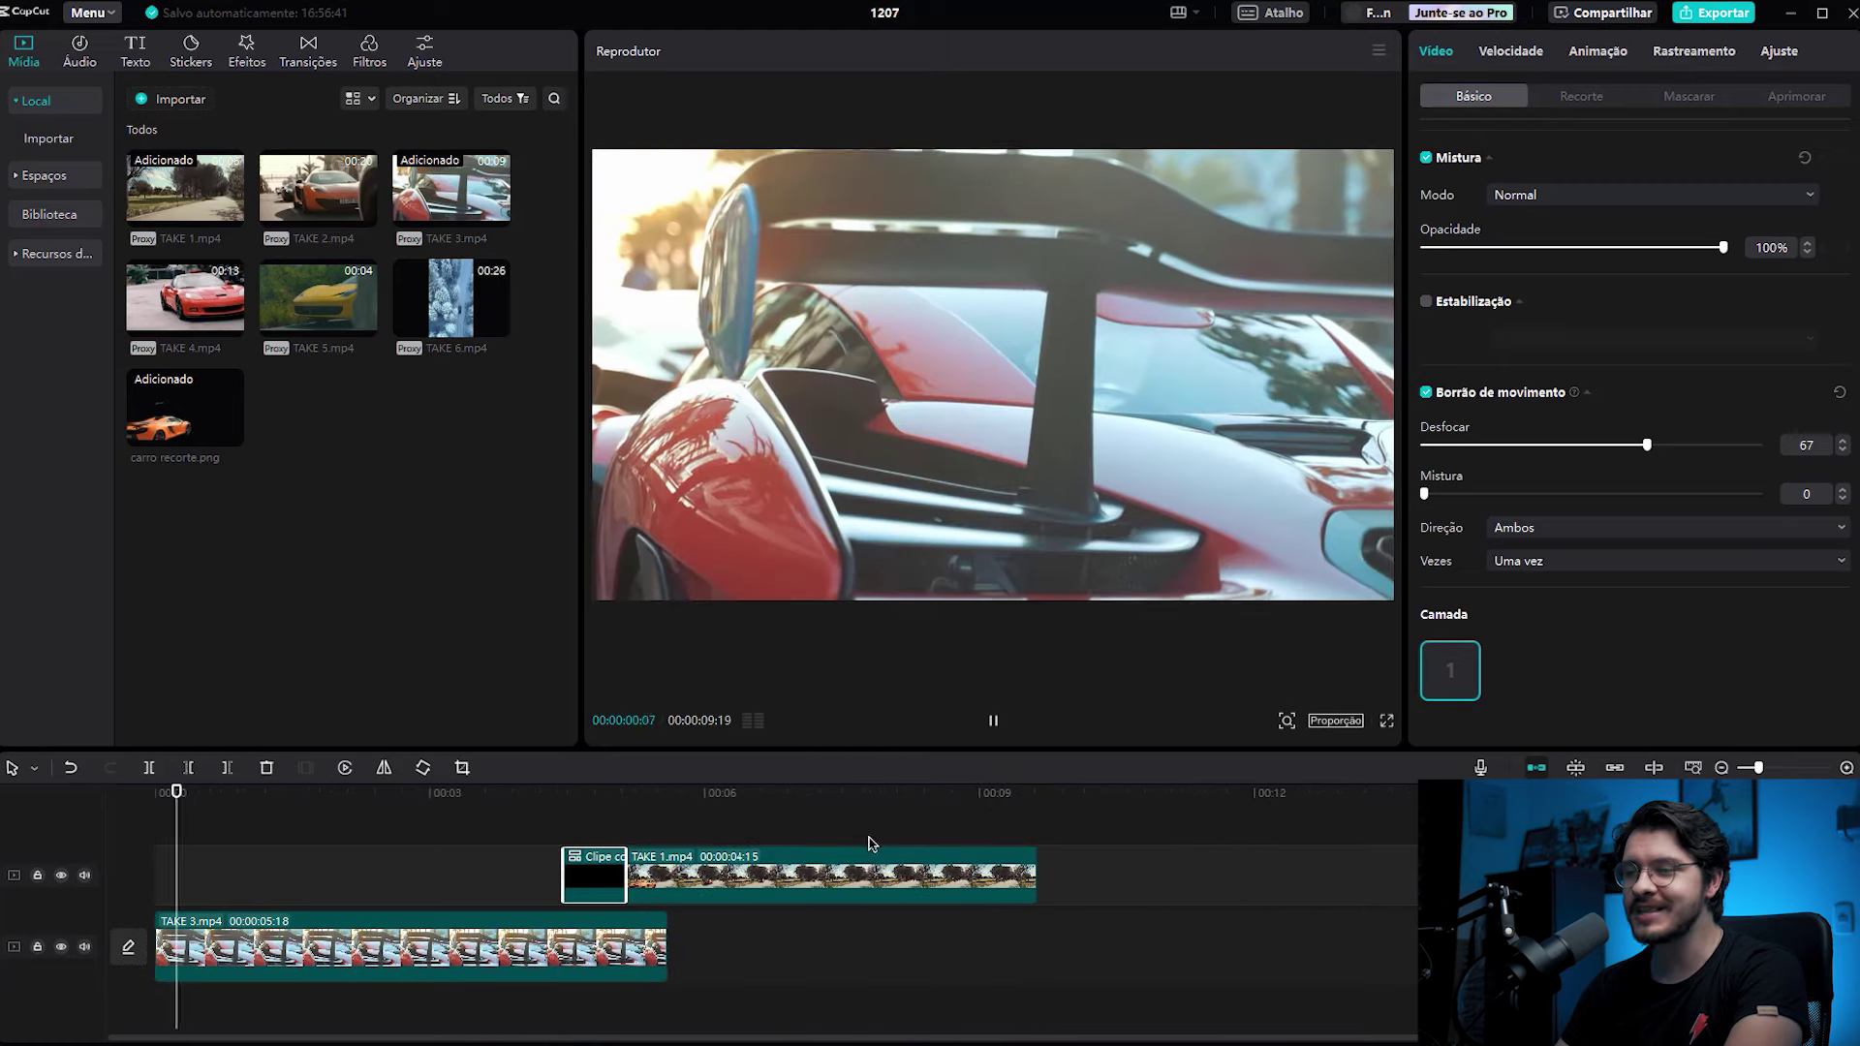
pyautogui.click(522, 795)
pyautogui.press('space')
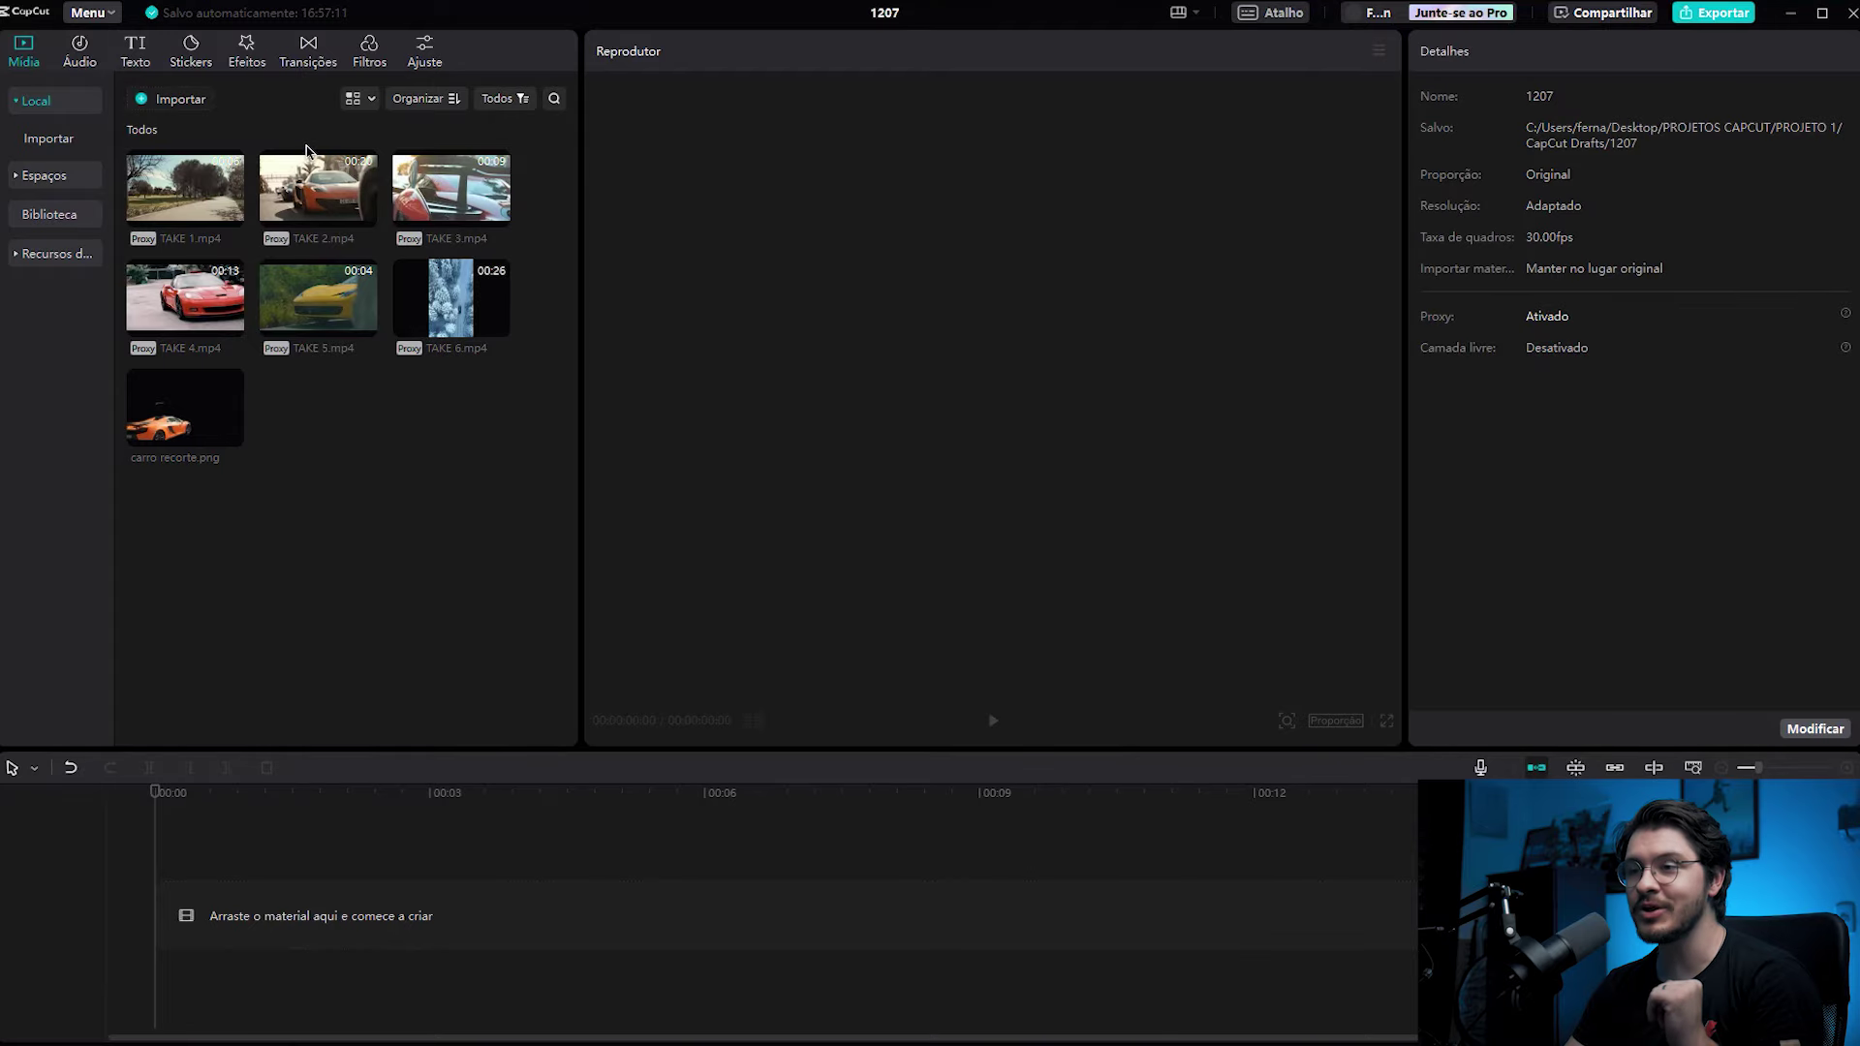
# - Add TAKE 2.mp4 and TAKE 6.mp4 one after the other to the empty timeline
pyautogui.moveTo(320, 194); pyautogui.dragTo(174, 920)
pyautogui.moveTo(456, 281); pyautogui.dragTo(722, 959)
pyautogui.click(816, 834)
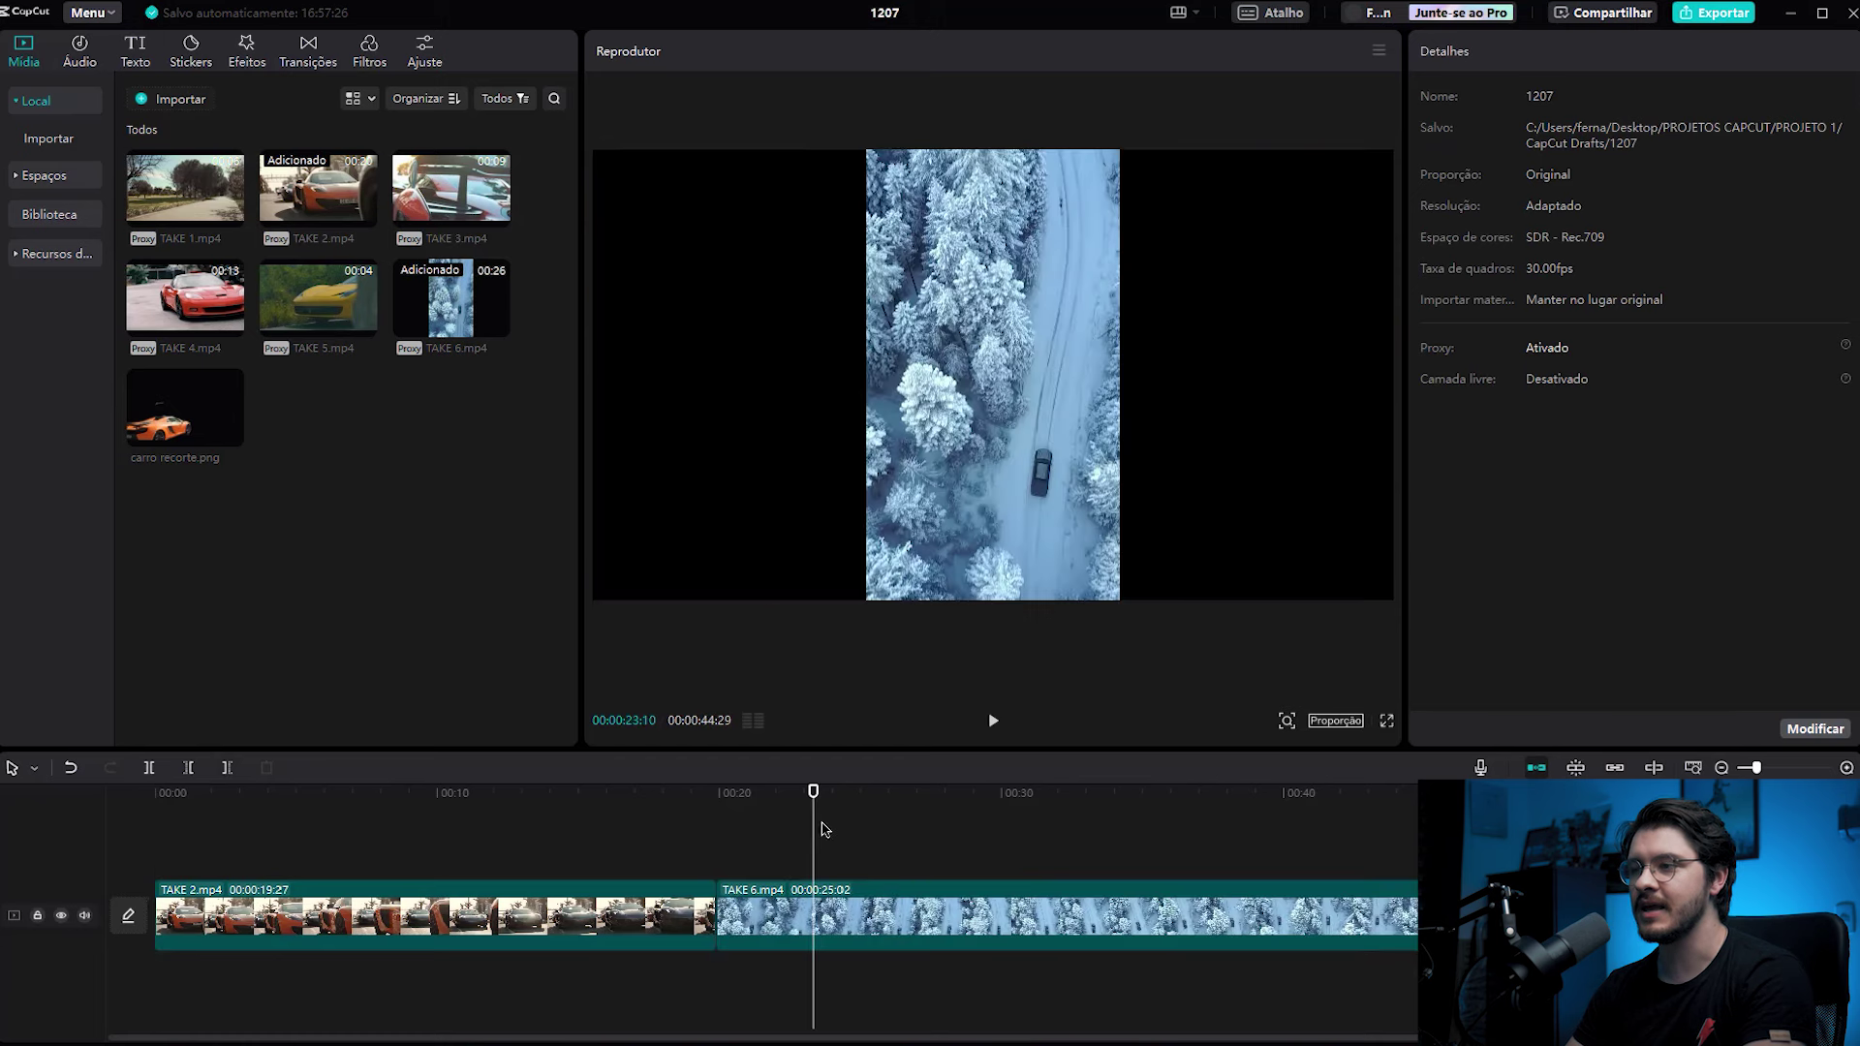
# - Rotate the TAKE 6.mp4 clip 90° and scale it to 183% so it fills the frame
pyautogui.click(925, 893)
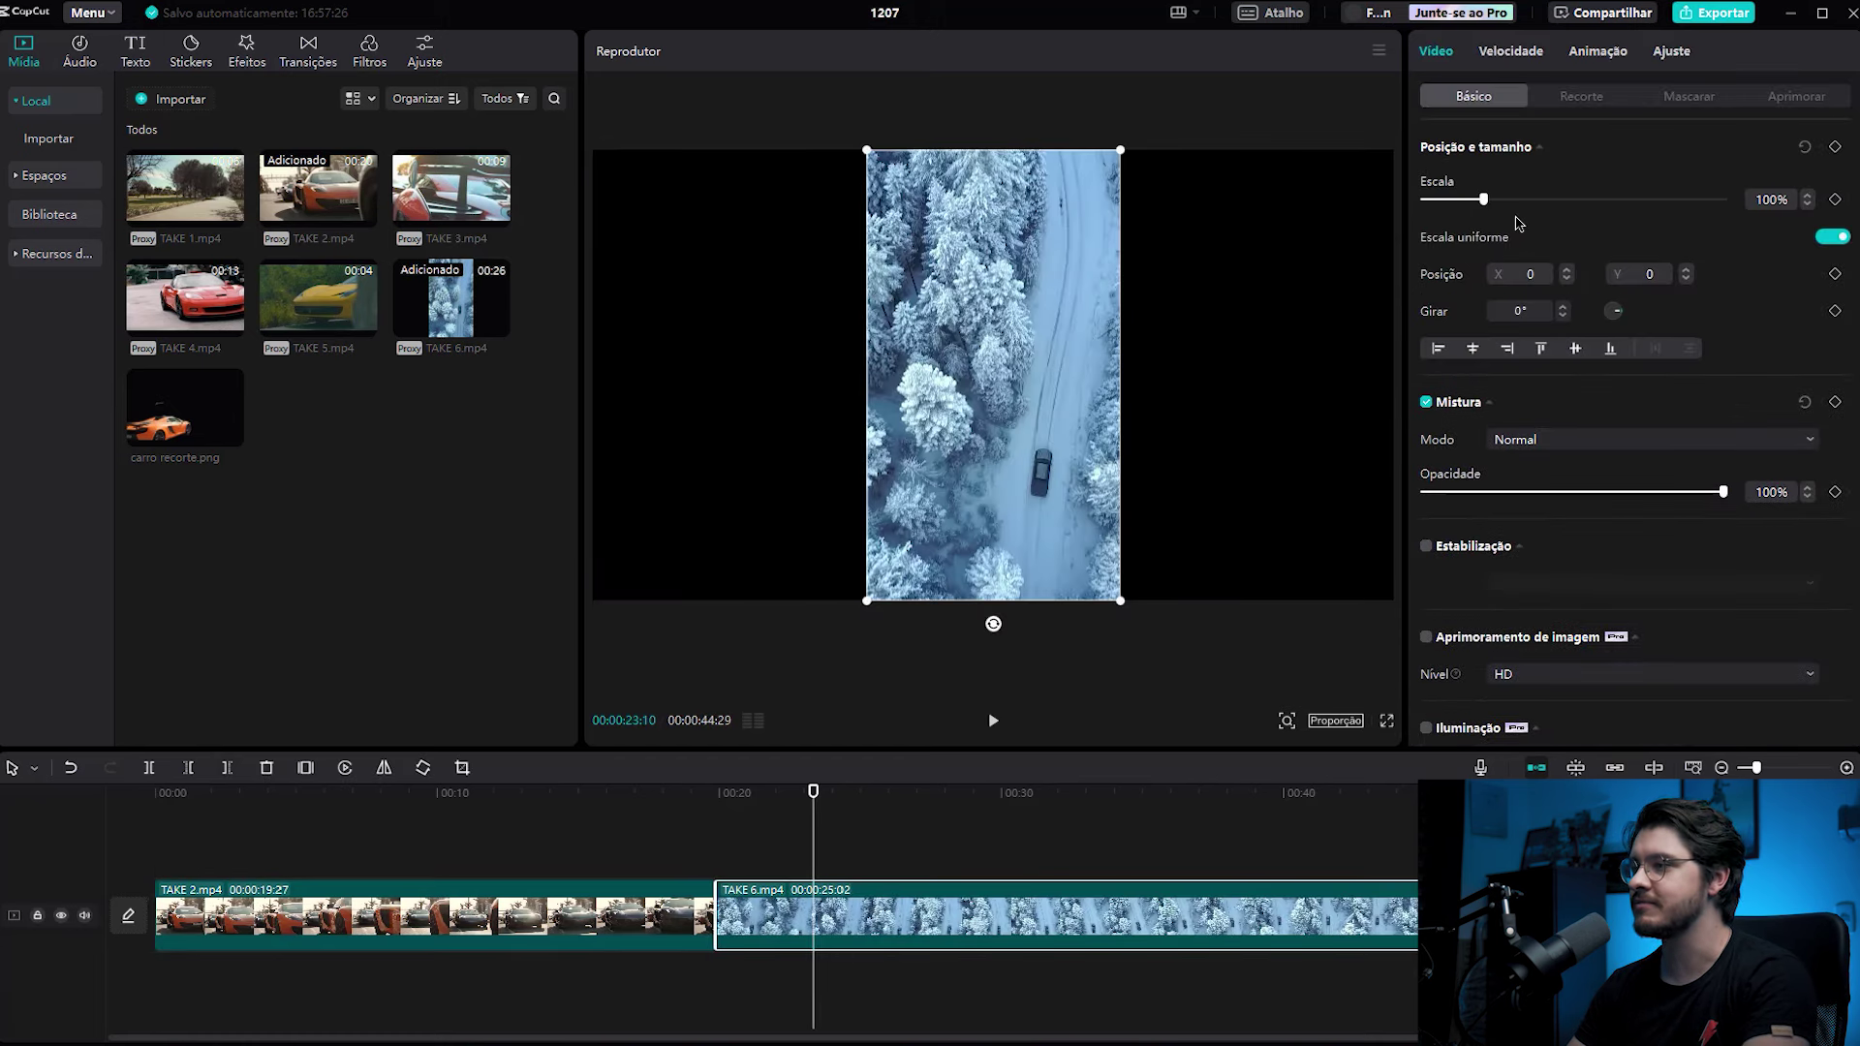
pyautogui.moveTo(1617, 311); pyautogui.dragTo(1638, 291)
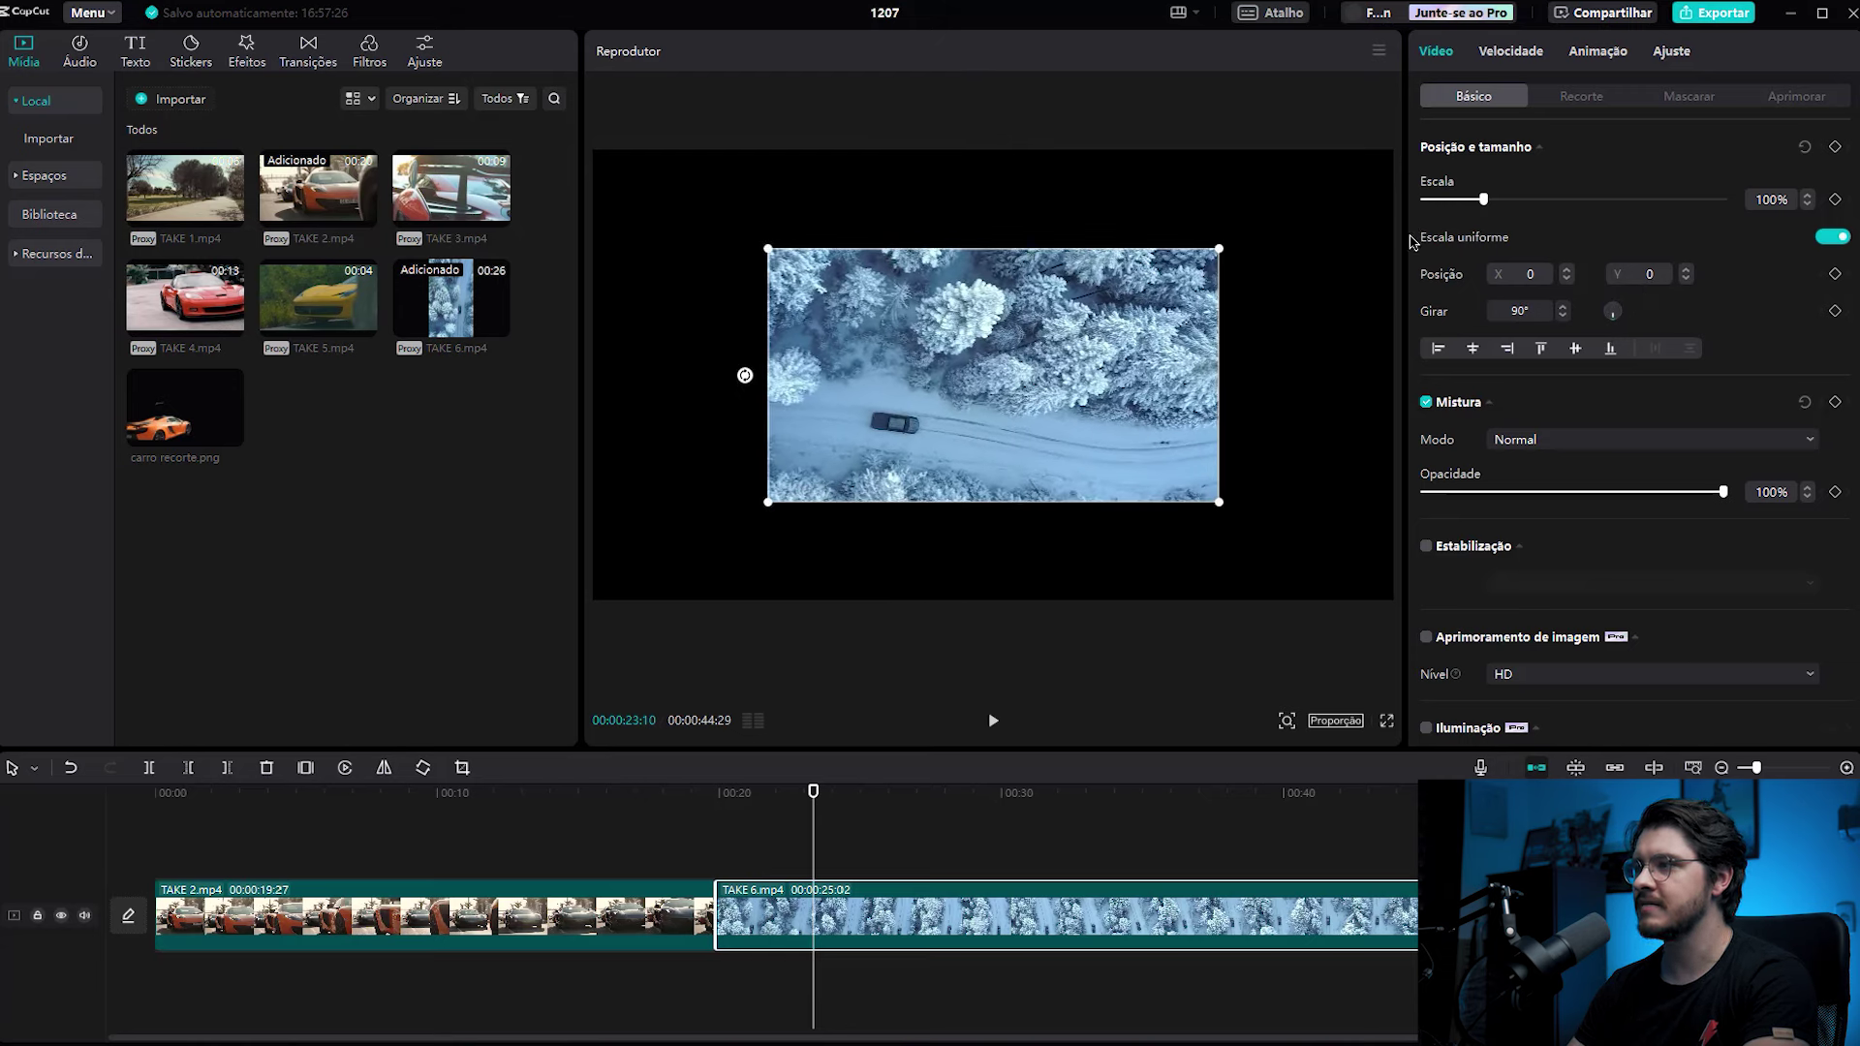
pyautogui.moveTo(1482, 202); pyautogui.dragTo(1534, 201)
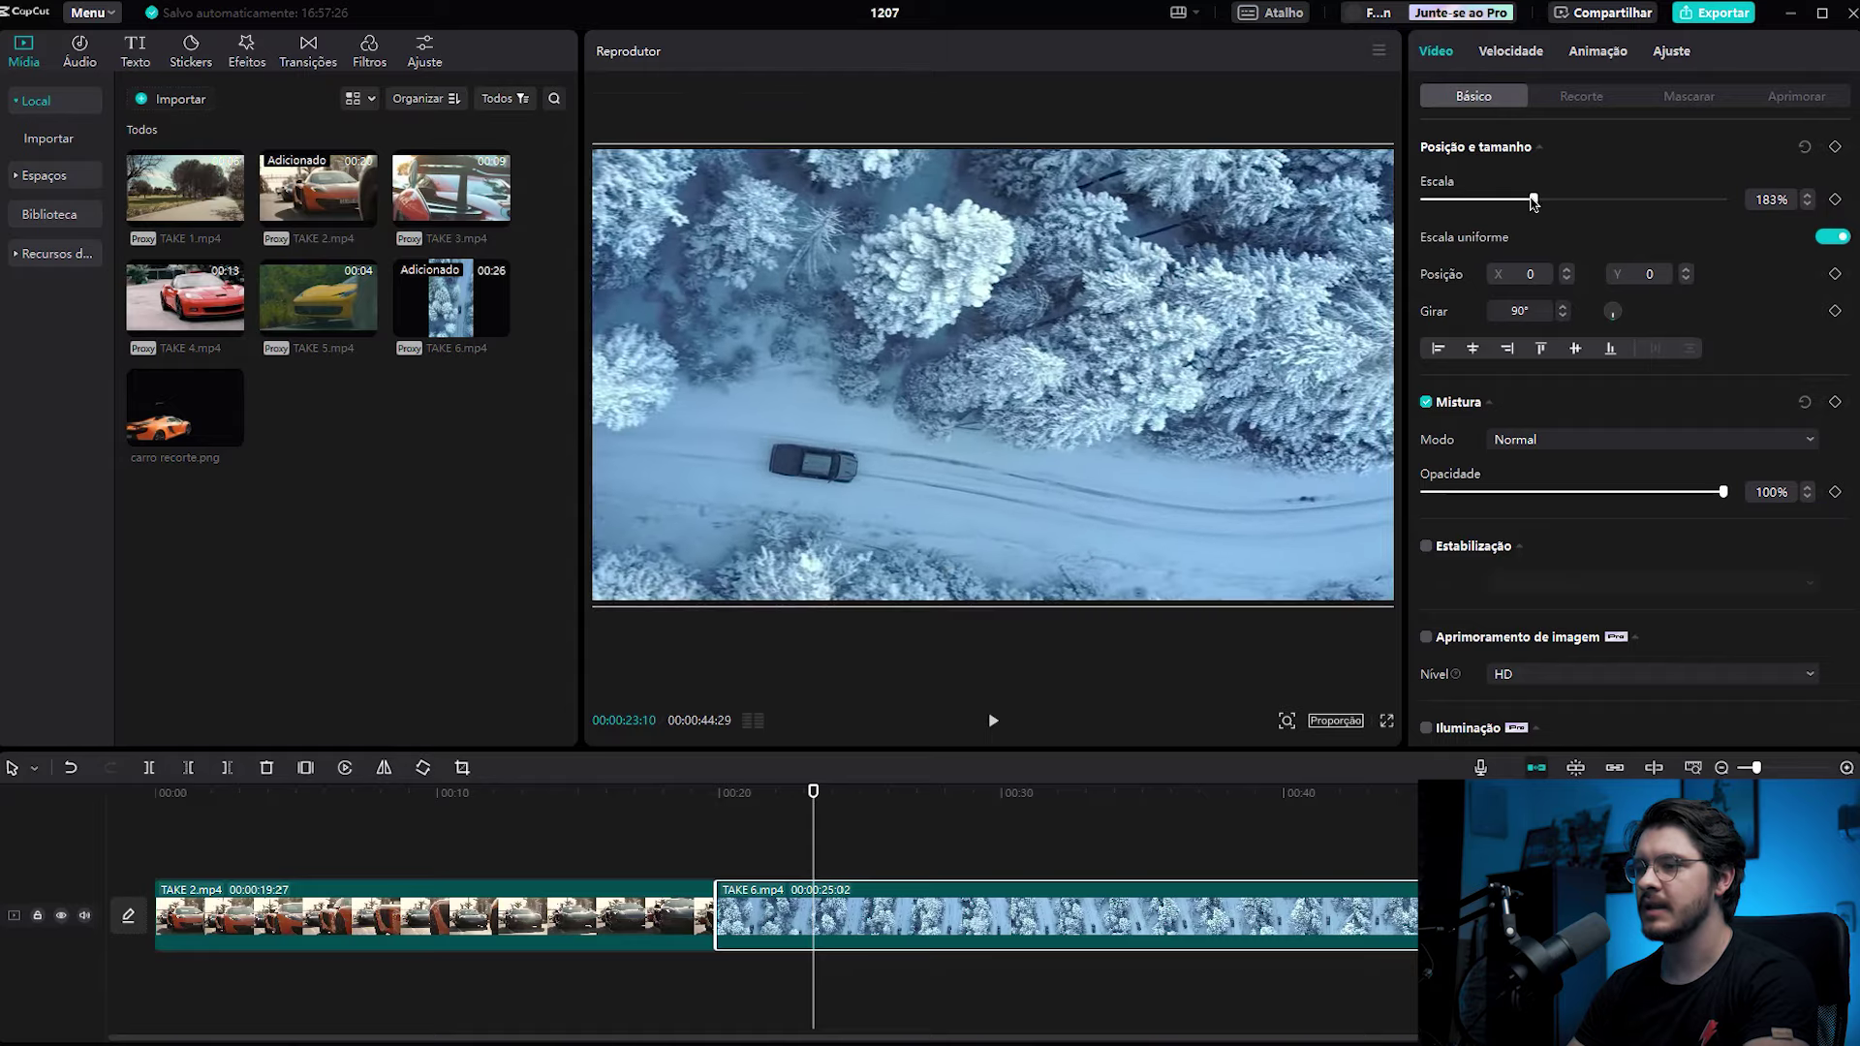
pyautogui.moveTo(813, 793); pyautogui.dragTo(888, 804)
# - Move TAKE 6.mp4 ahead of TAKE 2.mp4, and trim TAKE 2.mp4 to 00:00:08:03 on a track above the end of TAKE 6.mp4
pyautogui.moveTo(757, 921); pyautogui.dragTo(194, 919)
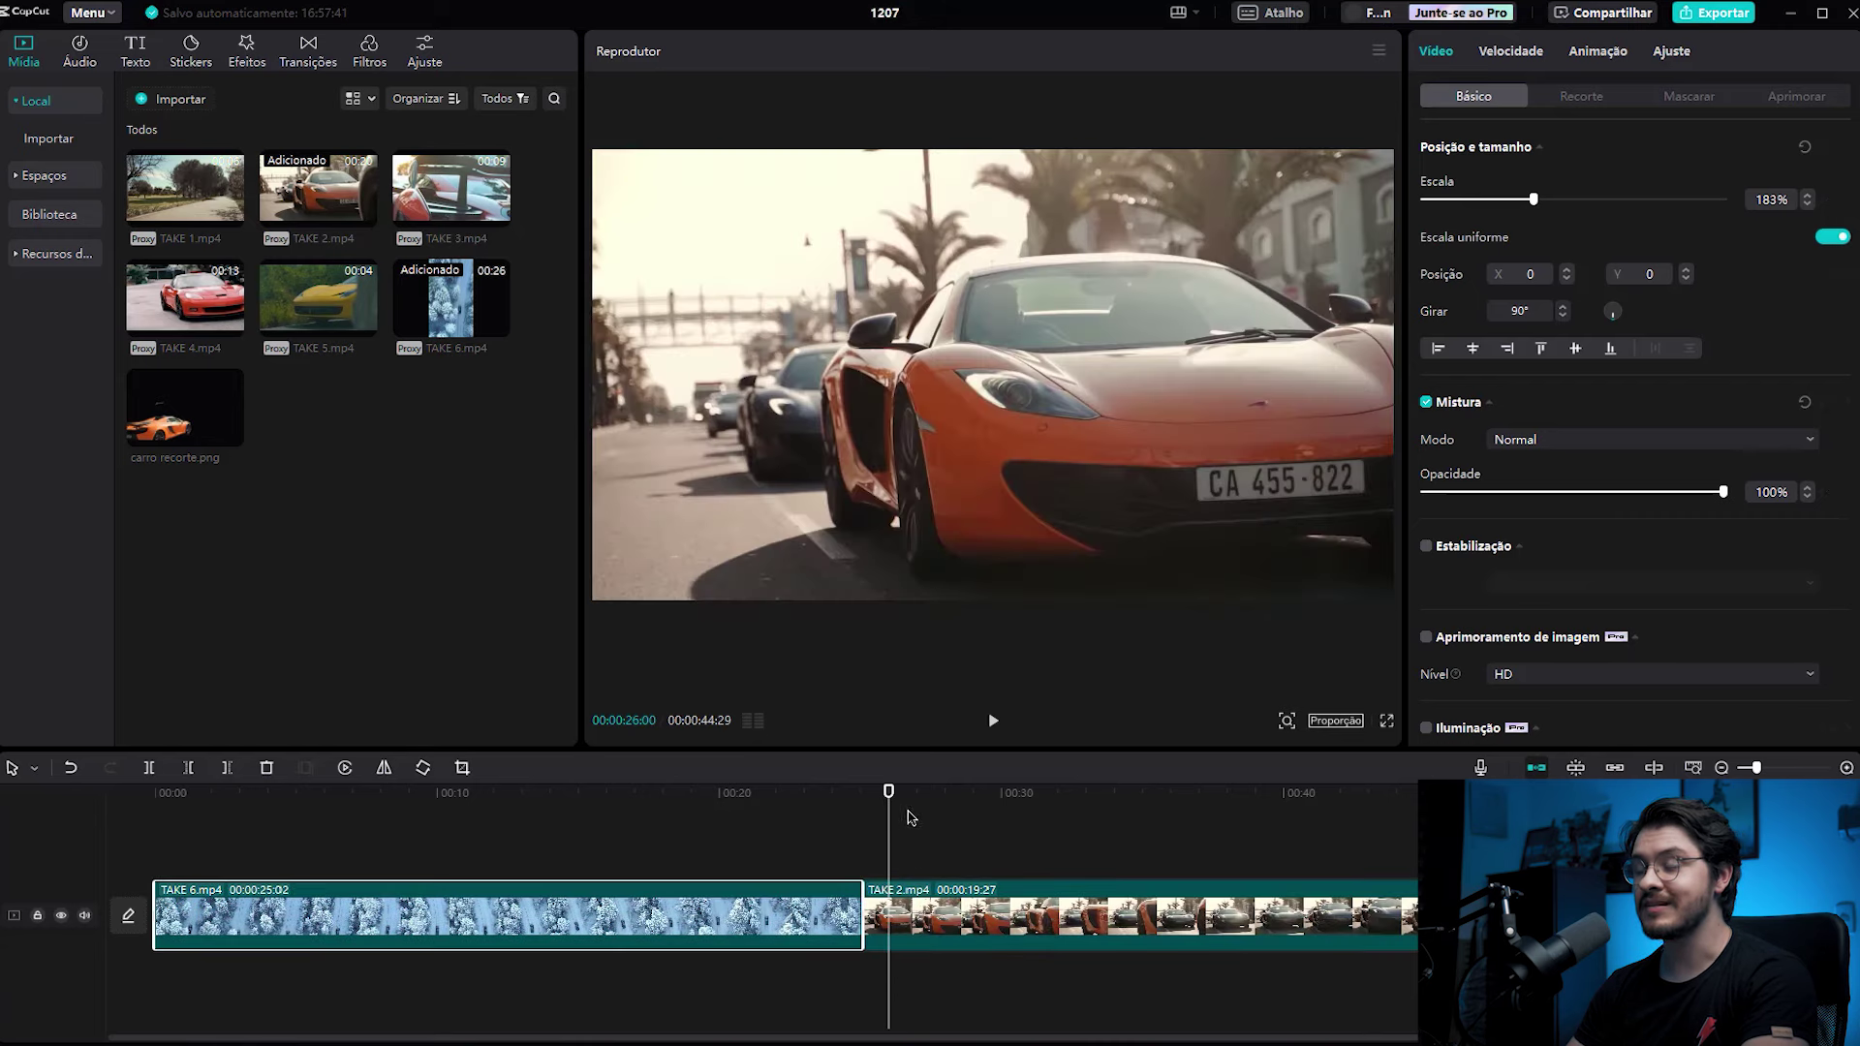
pyautogui.click(909, 897)
pyautogui.moveTo(906, 800); pyautogui.dragTo(1195, 792)
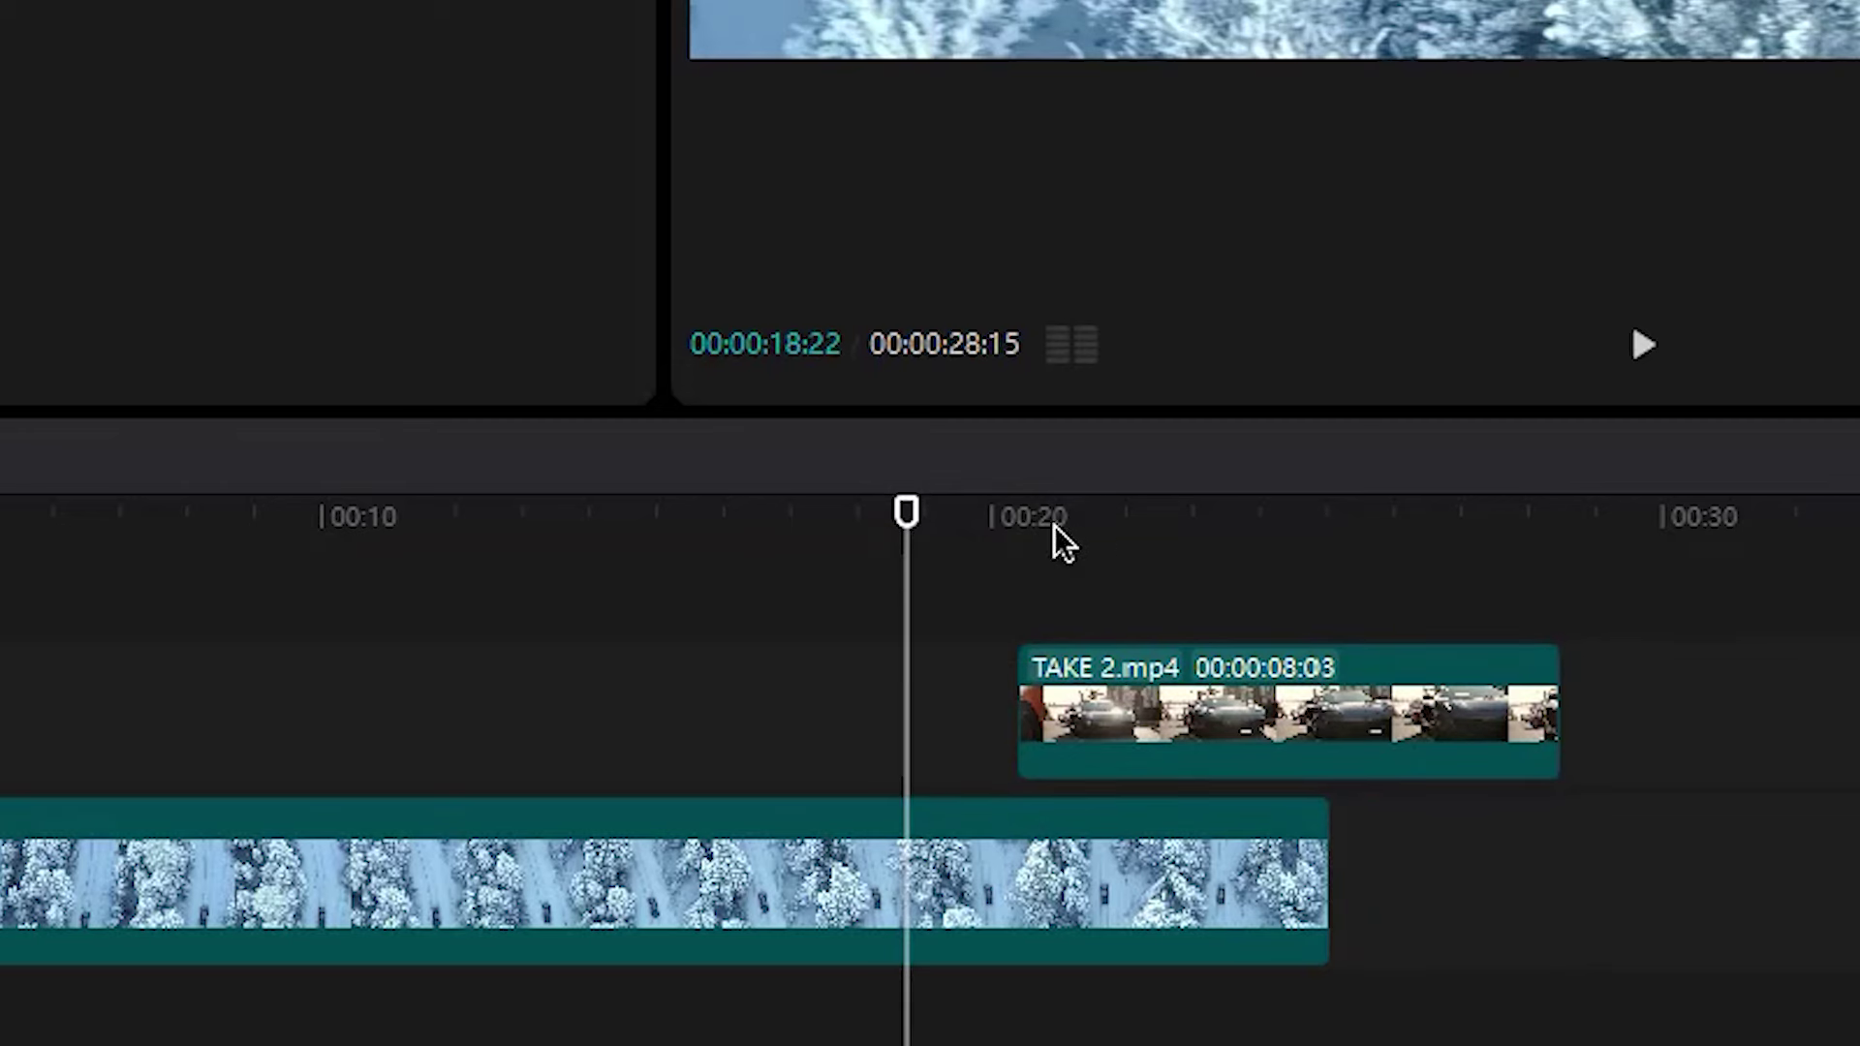
# - Park the playhead near the start of TAKE 2.mp4 at 00:00:20:15 and show that frame full screen
pyautogui.moveTo(745, 795)
pyautogui.mouseDown()
pyautogui.moveTo(783, 790)
pyautogui.moveTo(750, 794)
pyautogui.mouseUp()
pyautogui.moveTo(1066, 520); pyautogui.dragTo(1024, 523)
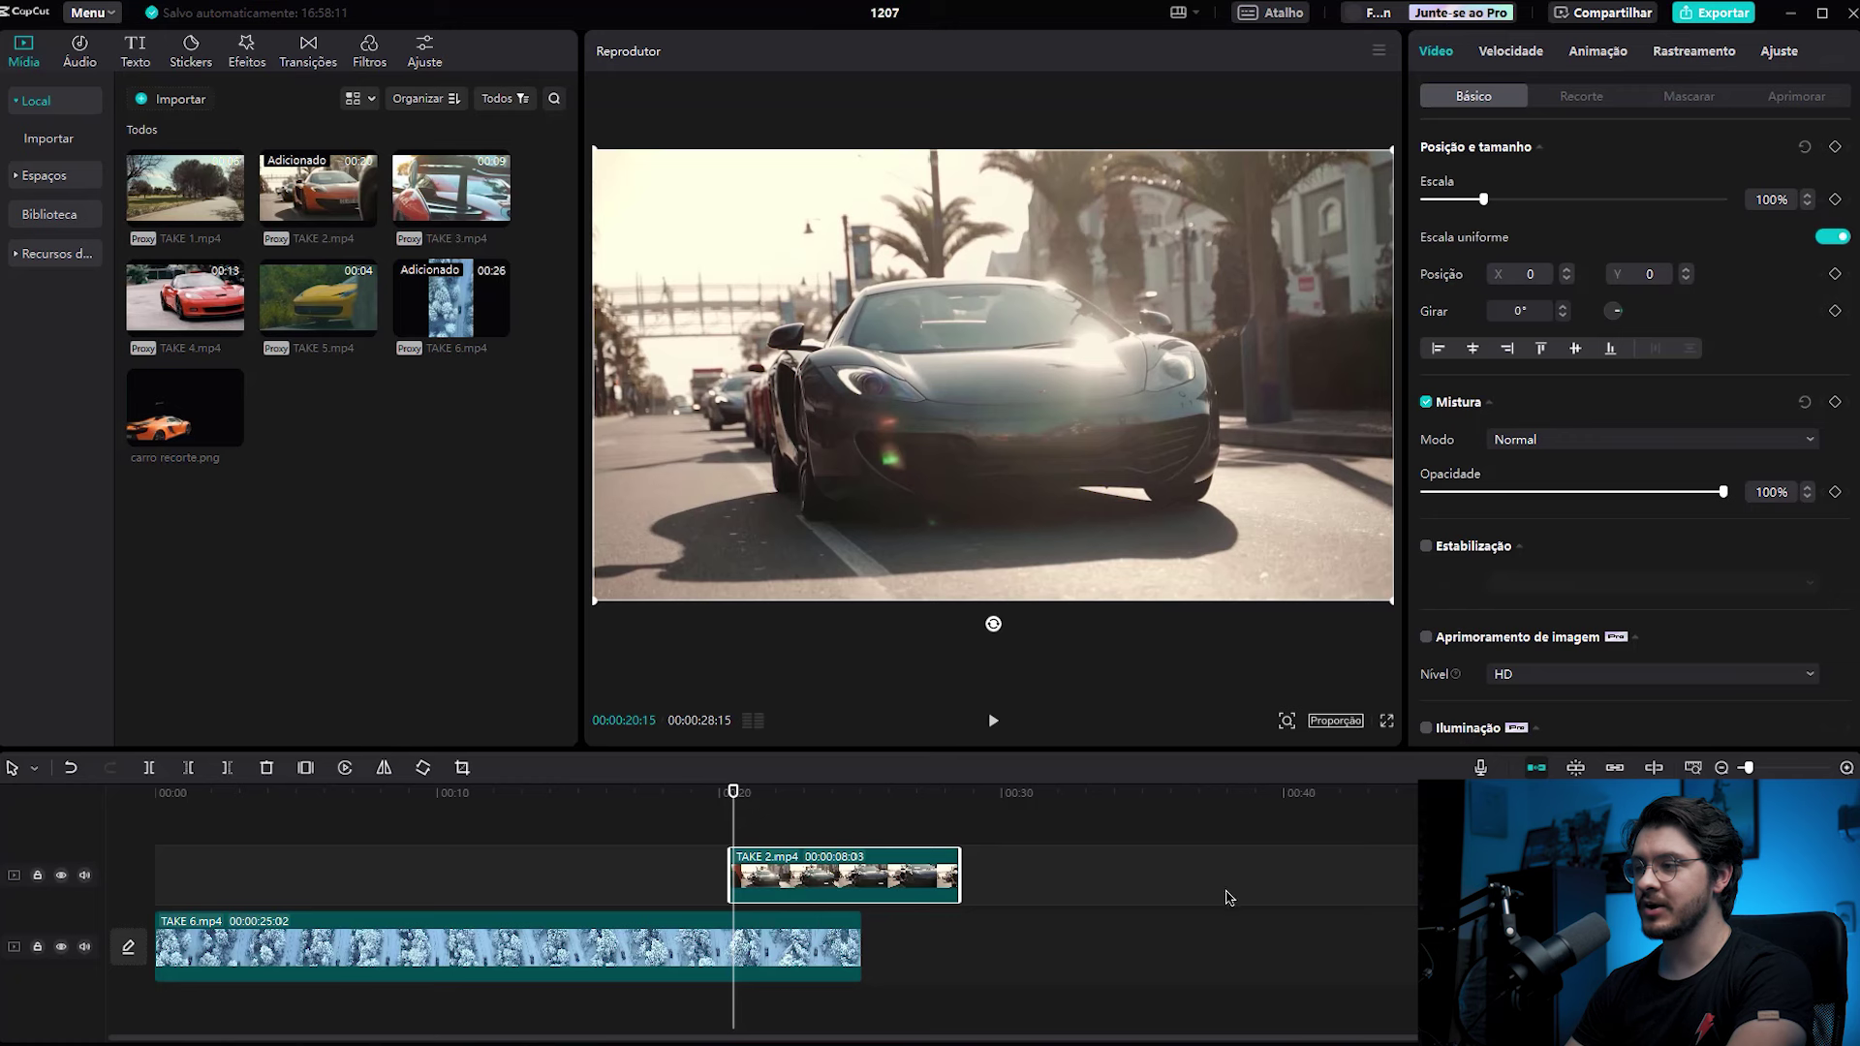
pyautogui.click(1387, 723)
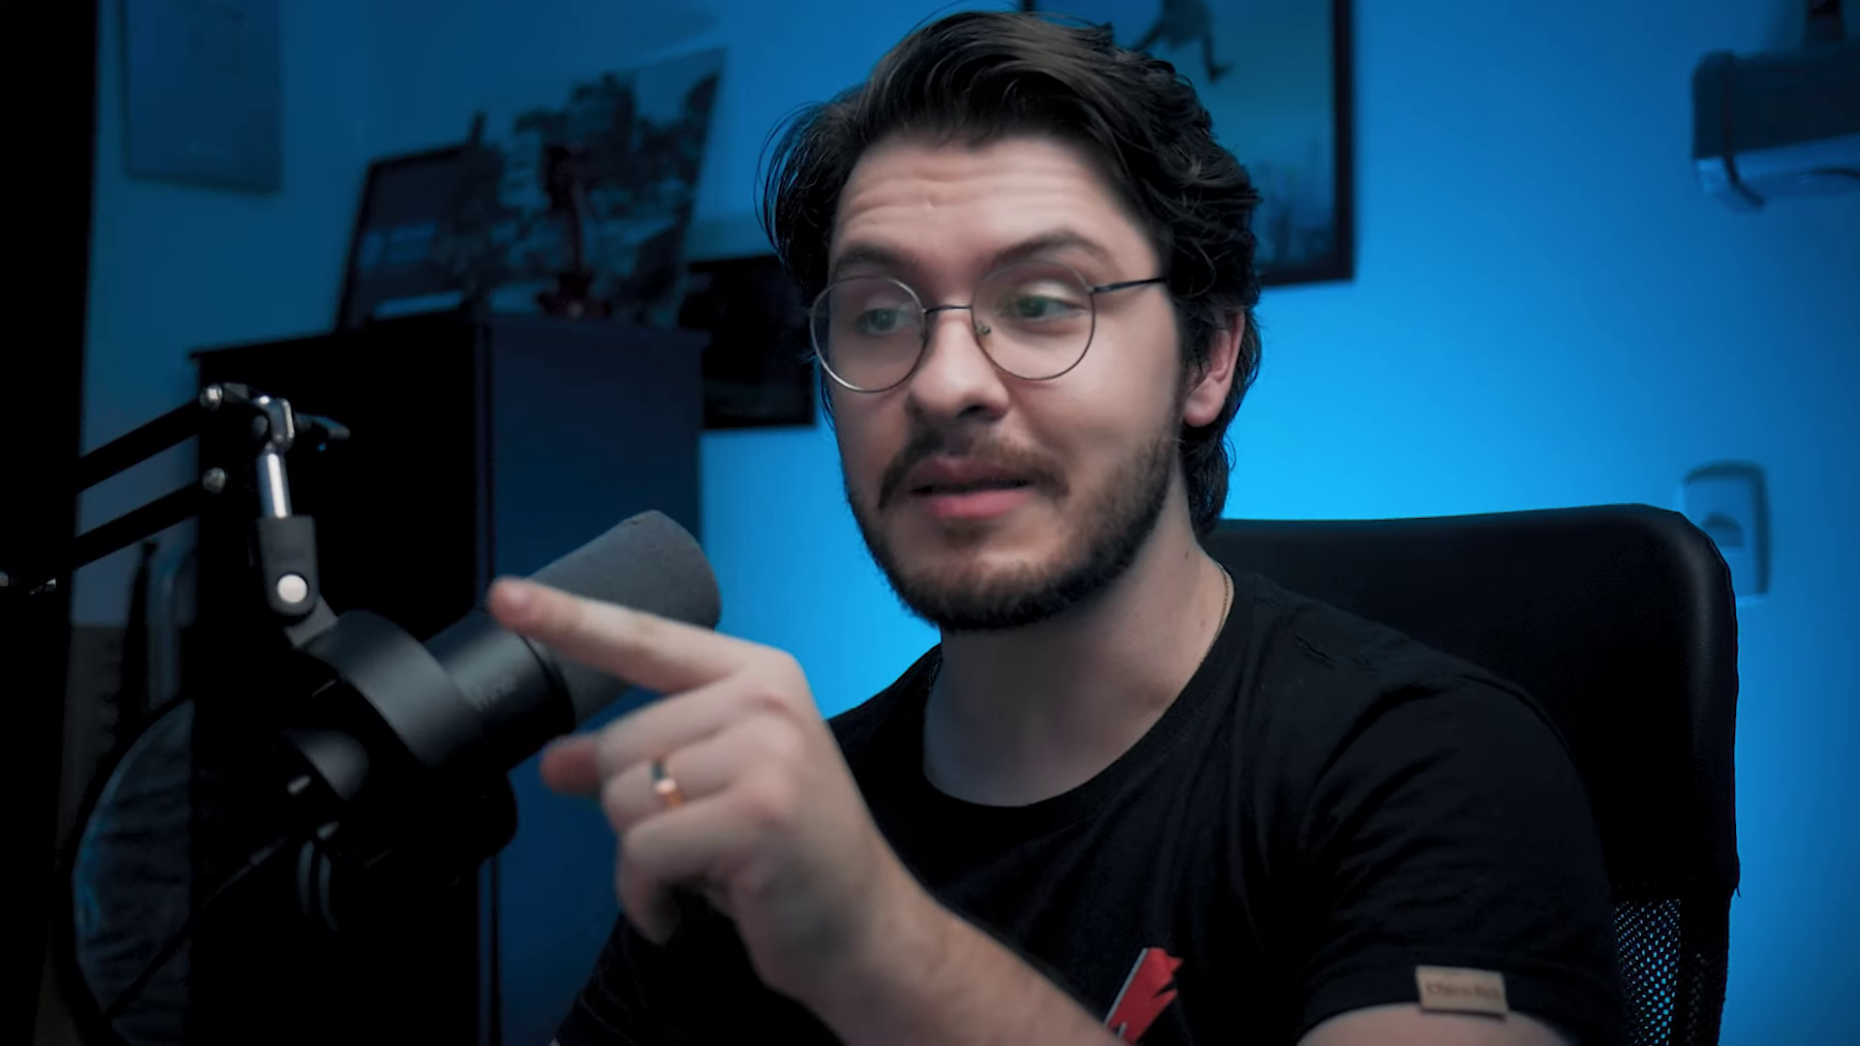